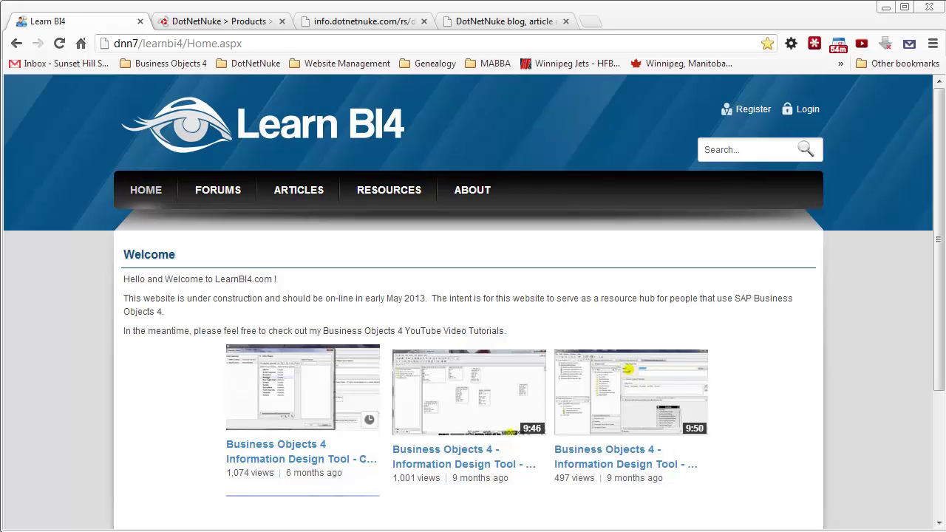
Step: Switch to the dotnetnuke.com DNN Social product page tab
click(225, 23)
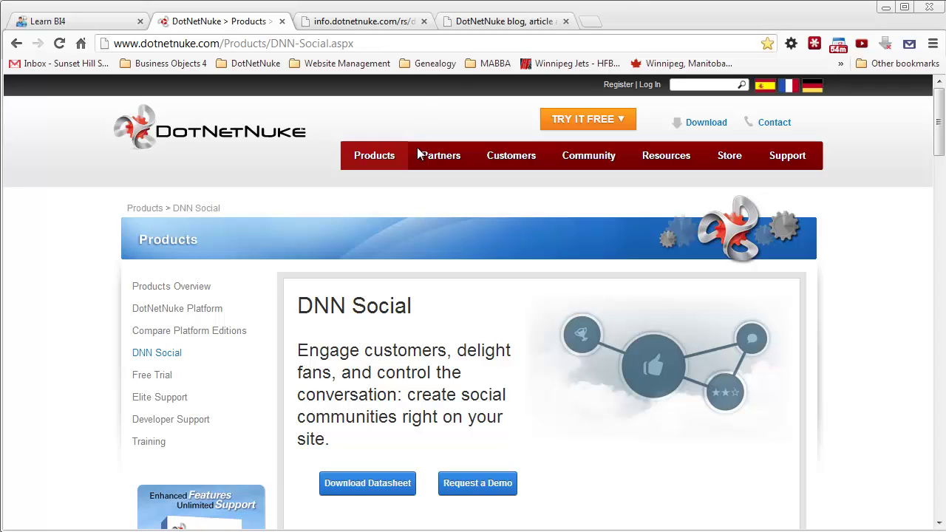
Step: Switch back to the Learn BI4 site tab, then glance at the EasyDNN news blog tab
click(45, 24)
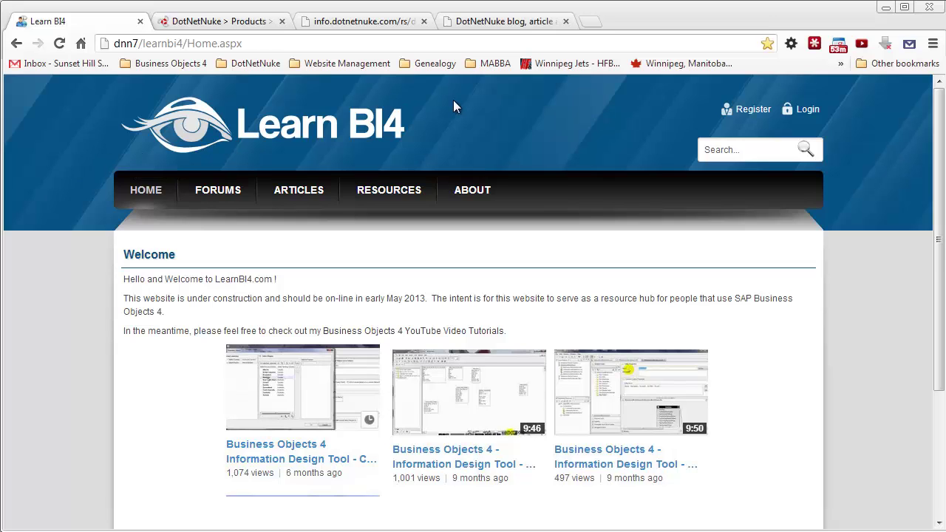
click(515, 22)
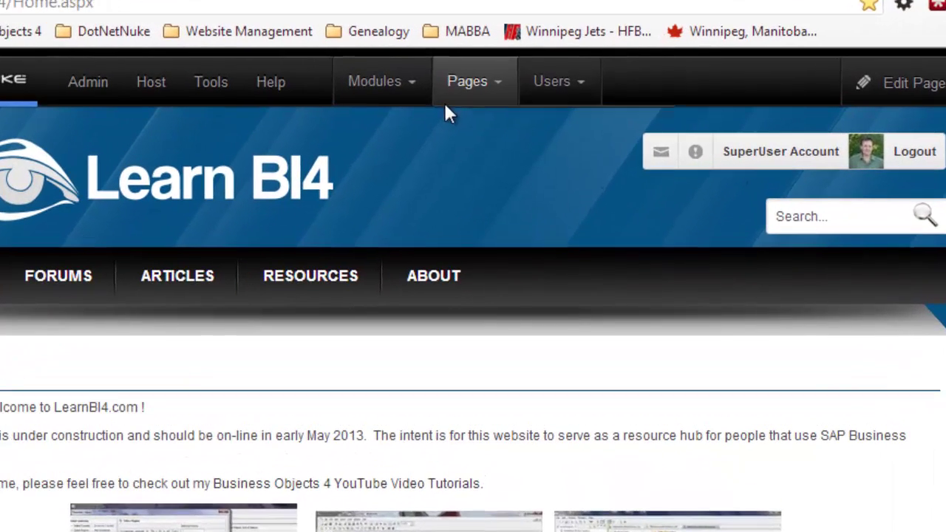
Step: Start a new site page and enter the page name 'Solcial'
mouse_move(477, 95)
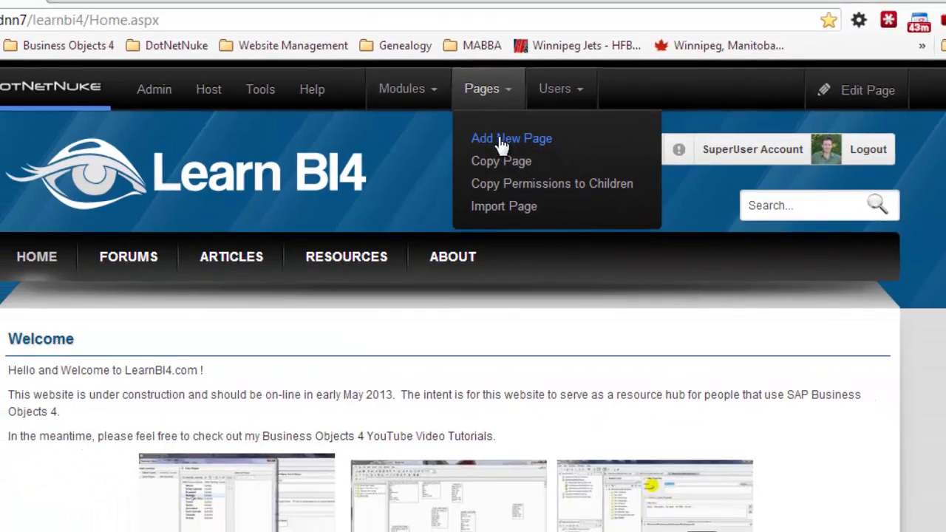
click(489, 142)
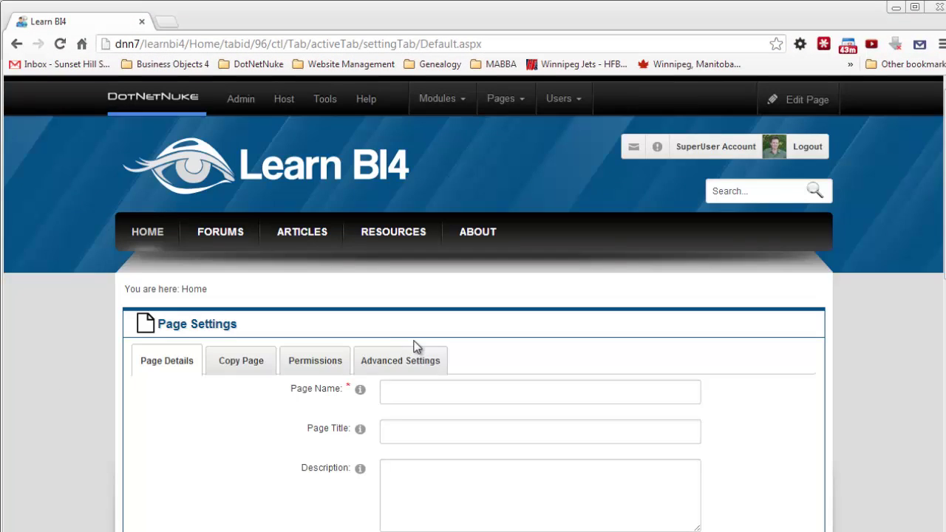
click(407, 392)
text(Sol)
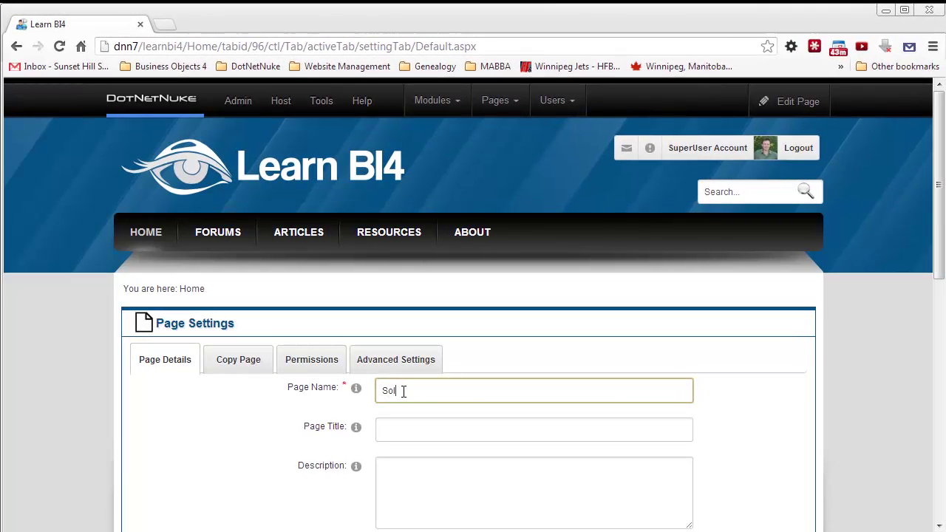
text(cial)
click(434, 499)
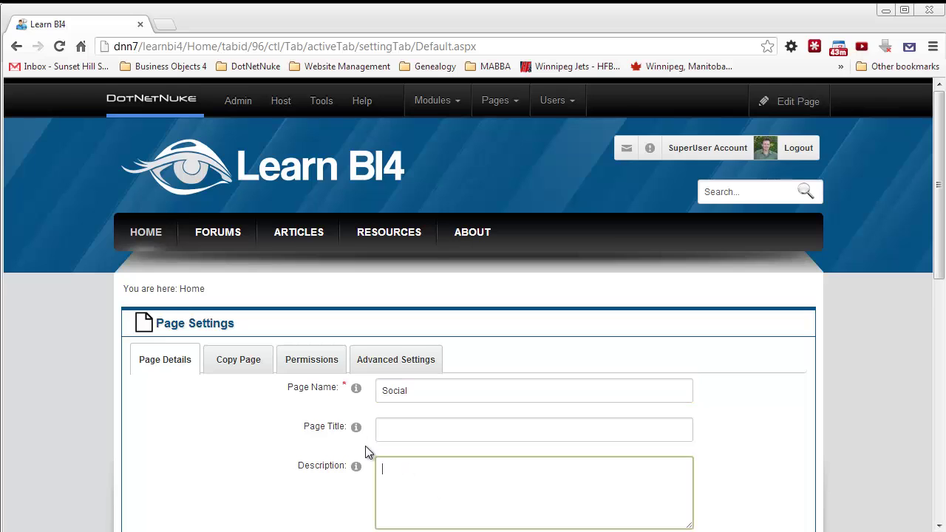
scroll(368, 452, down, 3)
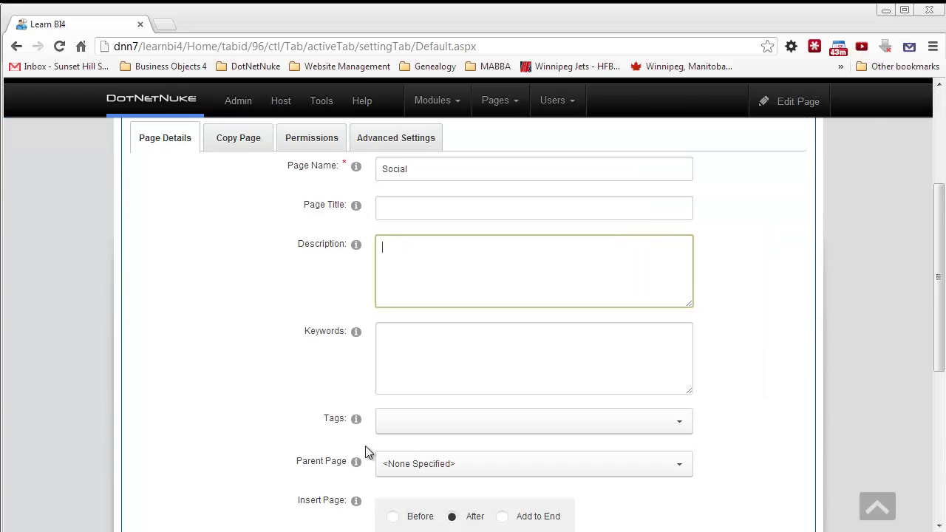
scroll(302, 469, down, 2)
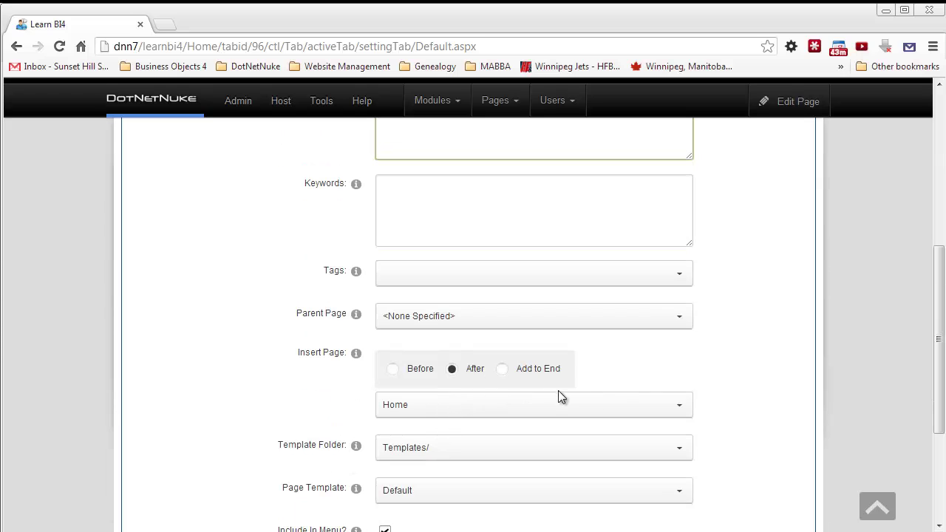
Step: Insert the page after Resources, give All Users view permission, and add it
click(679, 411)
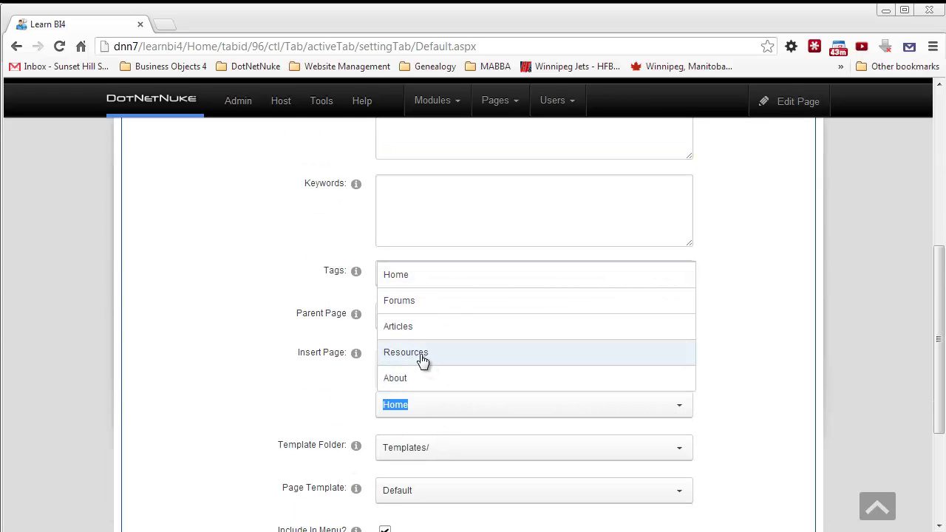
click(422, 360)
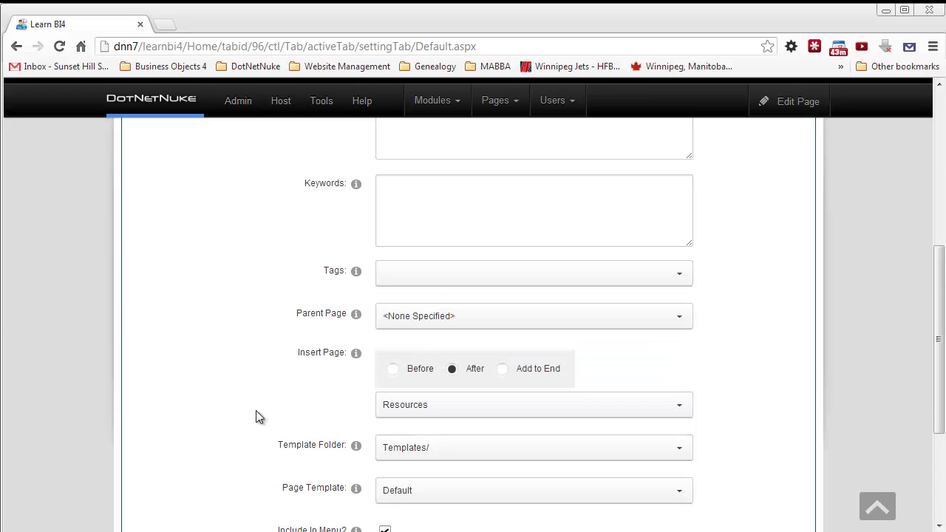
scroll(256, 417, down, 1)
scroll(257, 417, up, 6)
click(324, 288)
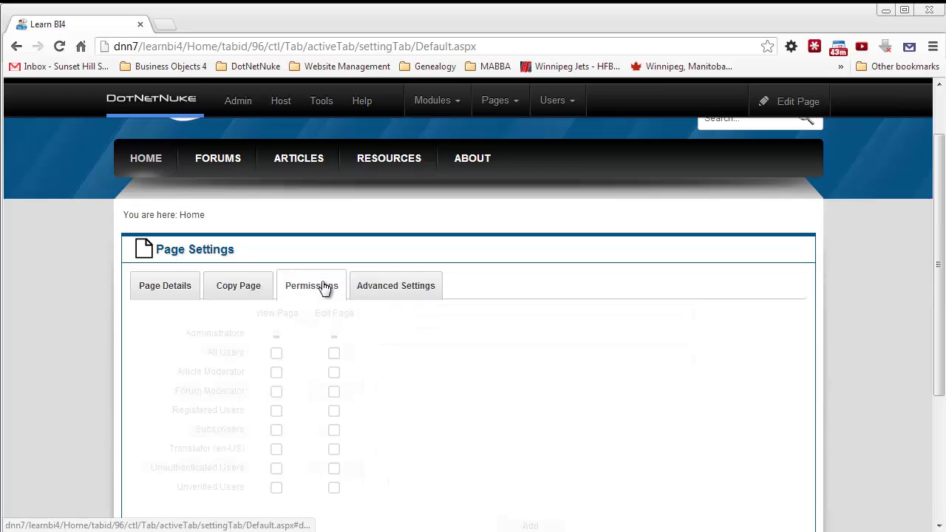
click(276, 354)
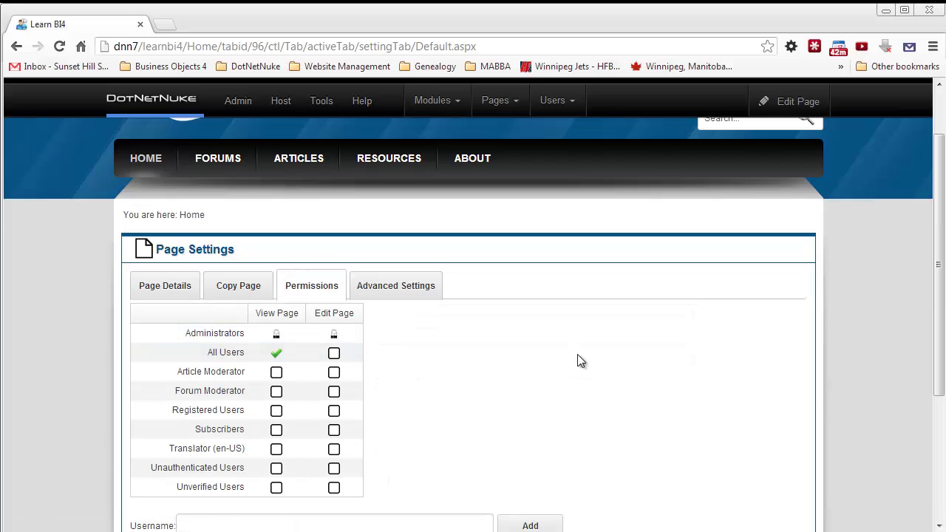
scroll(580, 360, down, 2)
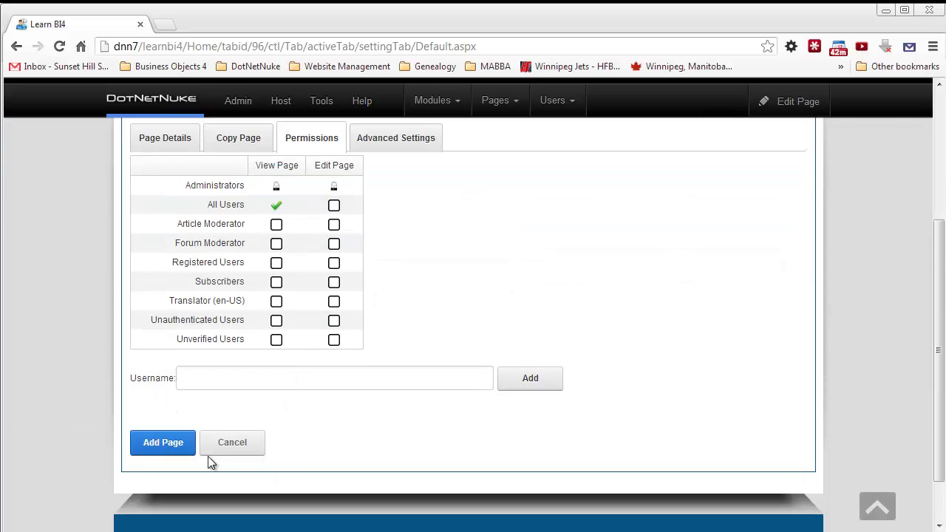
click(169, 449)
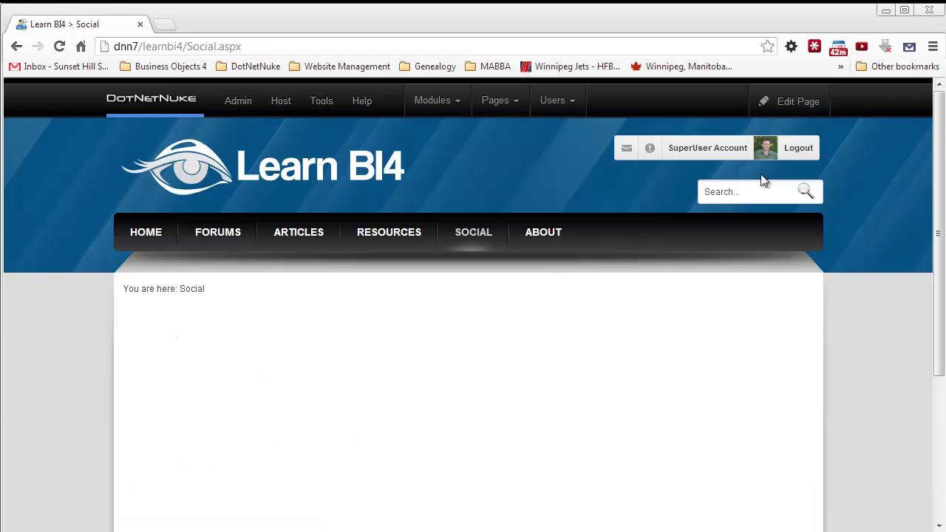
Step: Put the new Social page into edit mode with Edit This Page
mouse_move(796, 94)
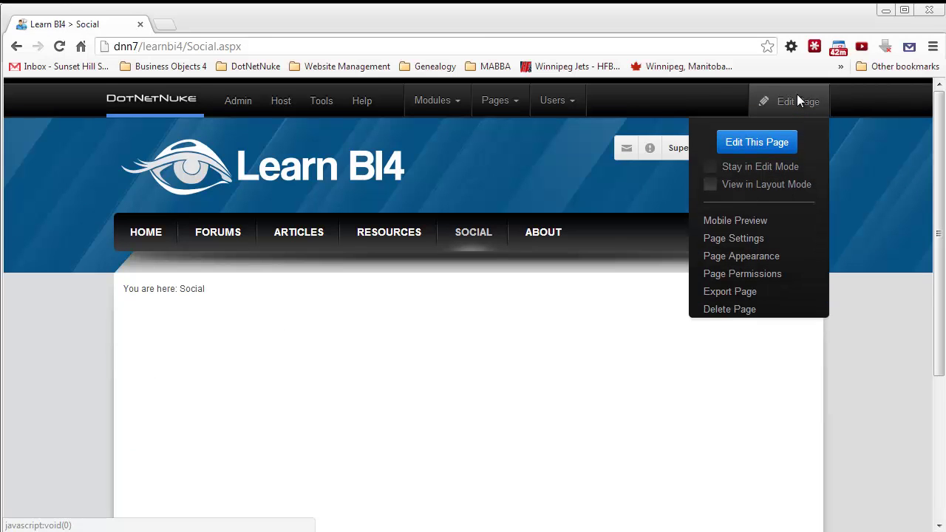
click(750, 145)
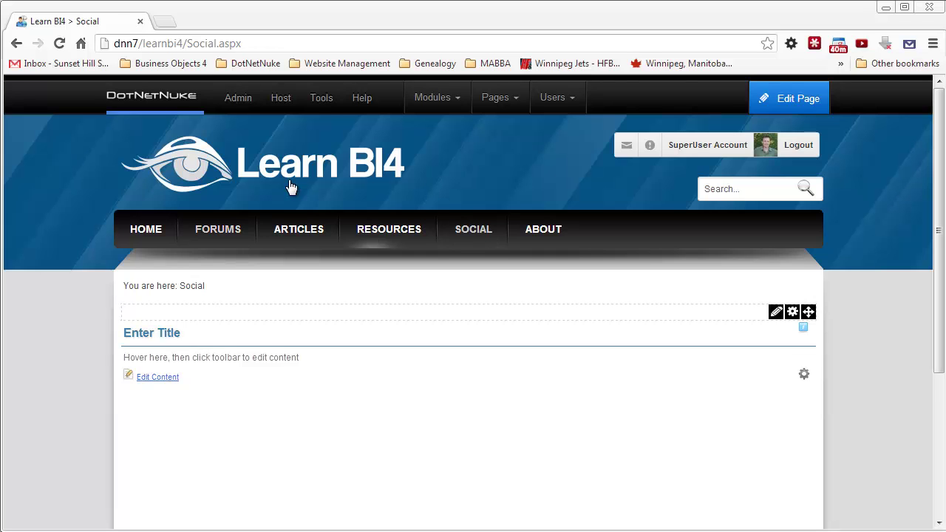
mouse_move(460, 99)
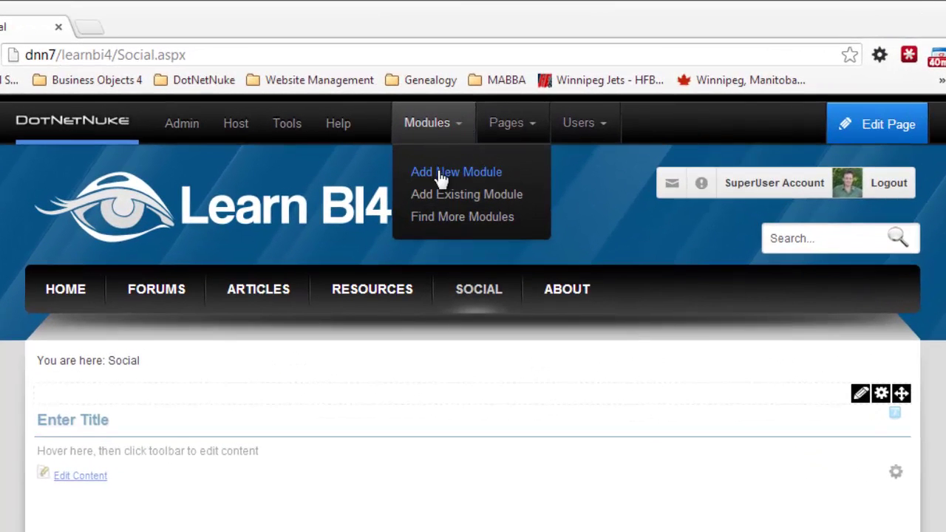
Step: Drag a Social Groups module from the module gallery onto the Social page
click(448, 180)
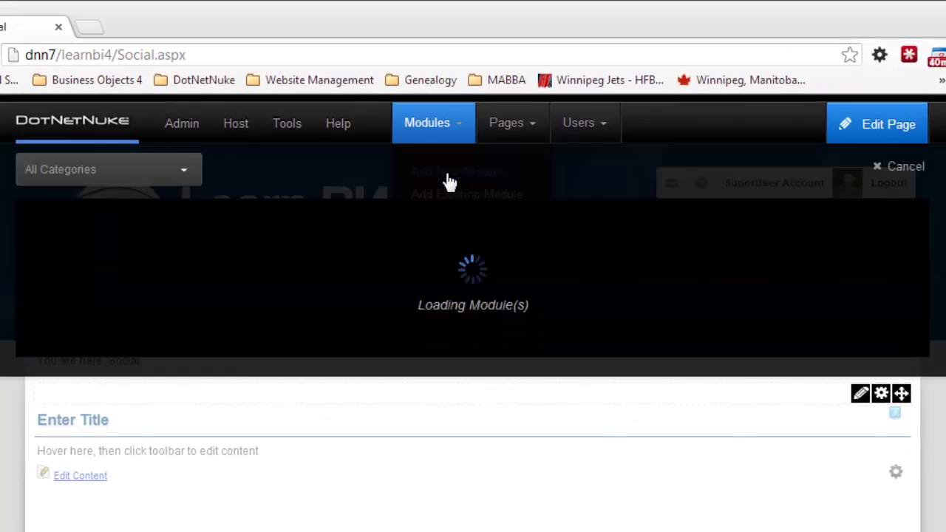
drag(87, 362, 813, 371)
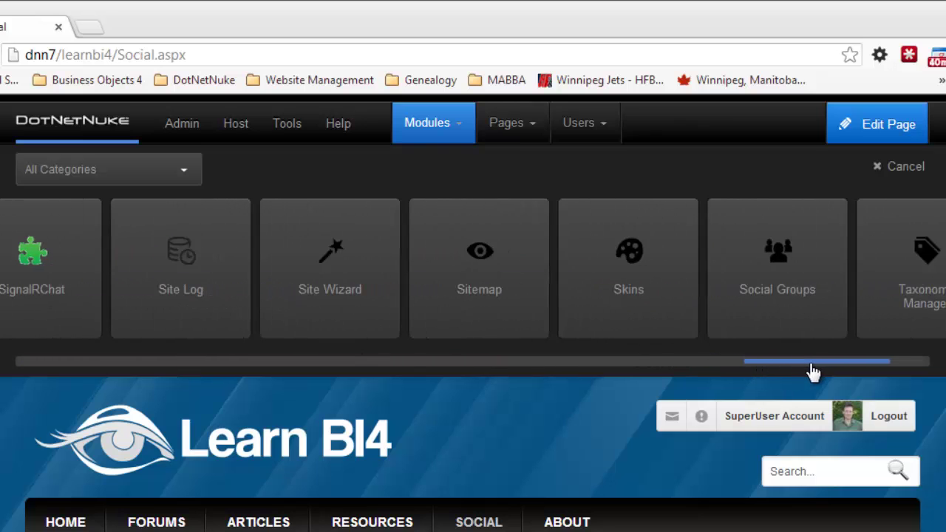
drag(776, 270, 172, 473)
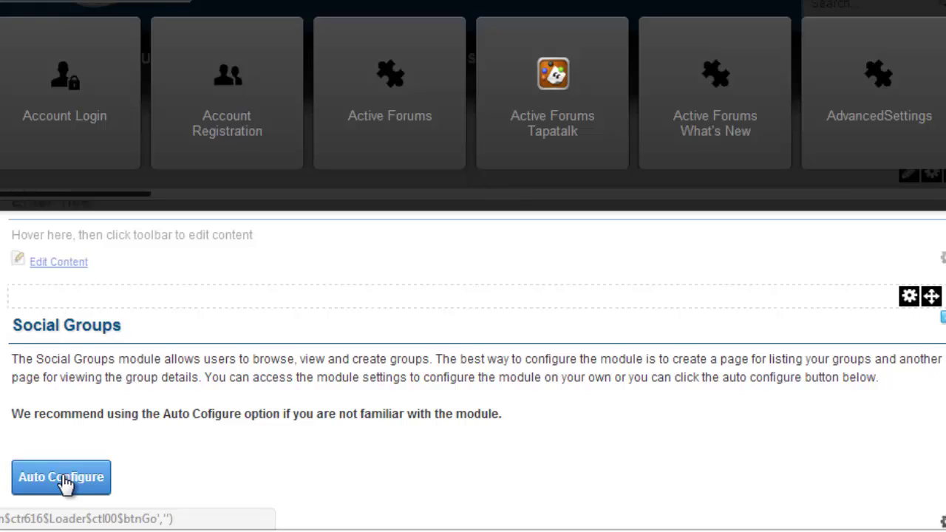
Step: Run Auto Configure on the Social Groups module so it lists groups
click(65, 480)
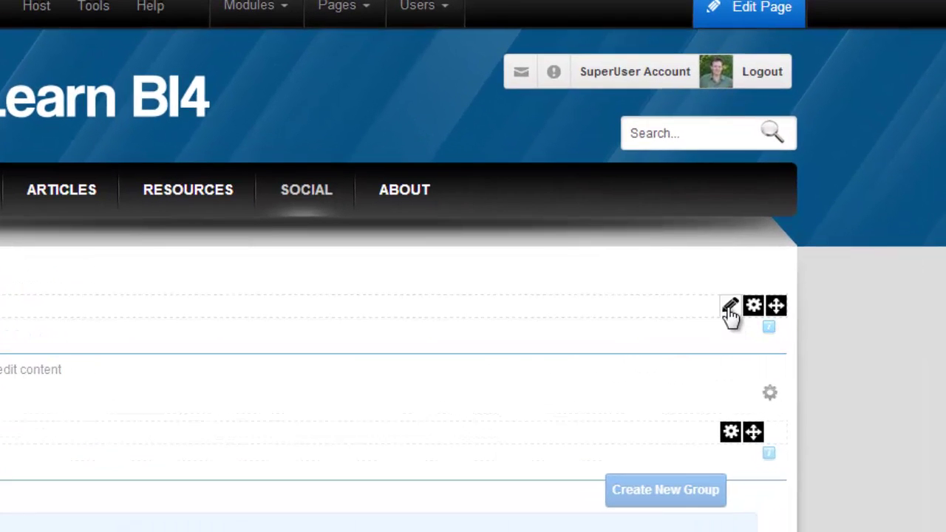
Step: Write a welcome note telling unregistered visitors to log in or register, and save it
mouse_move(776, 312)
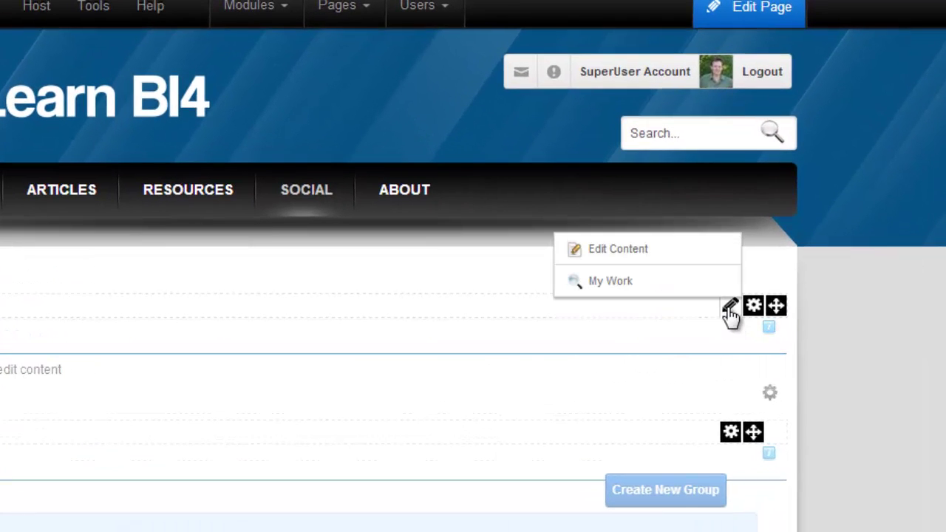
click(619, 257)
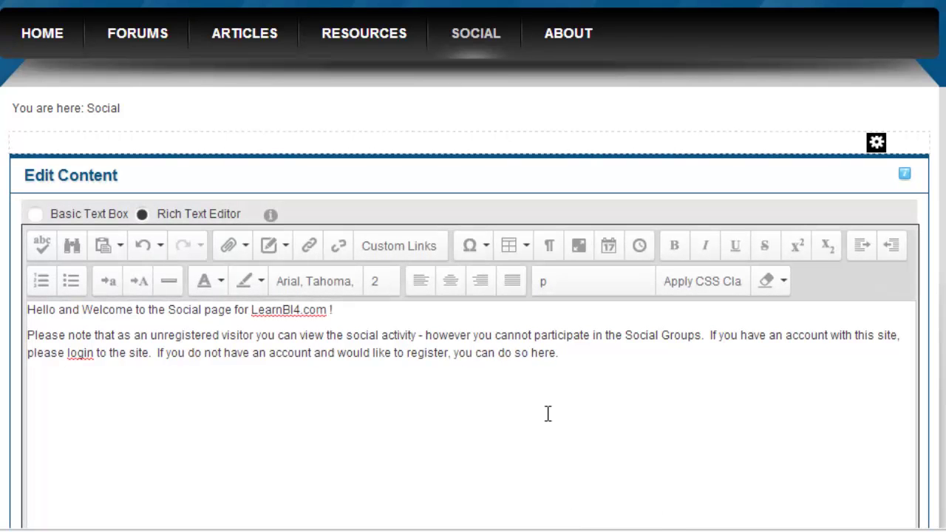
scroll(473, 295, down, 5)
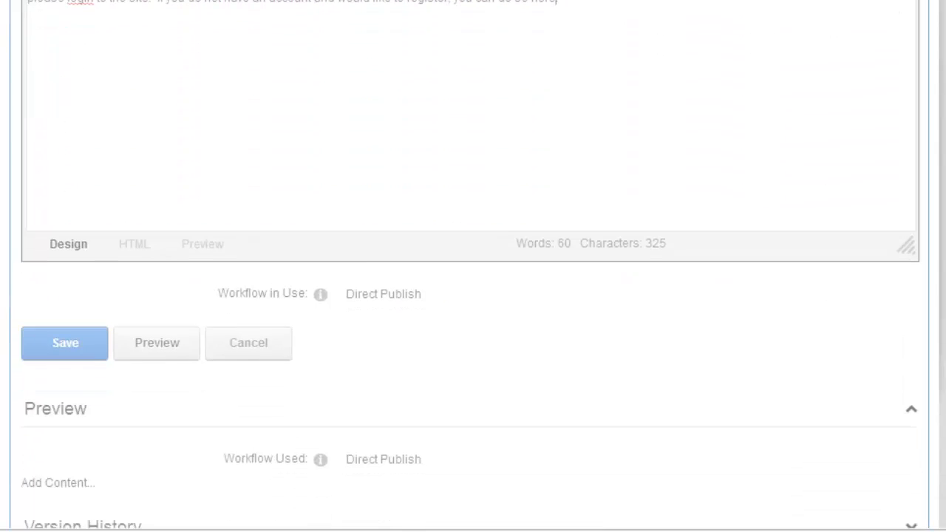
click(64, 294)
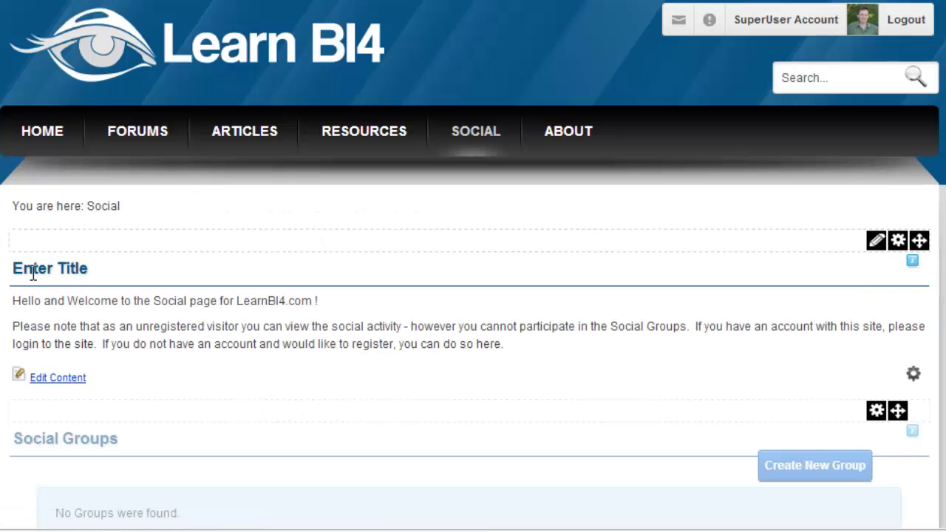
Step: Title the text module 'LearnBI4 Social Groups Notification' and bring up its permissions
mouse_move(896, 243)
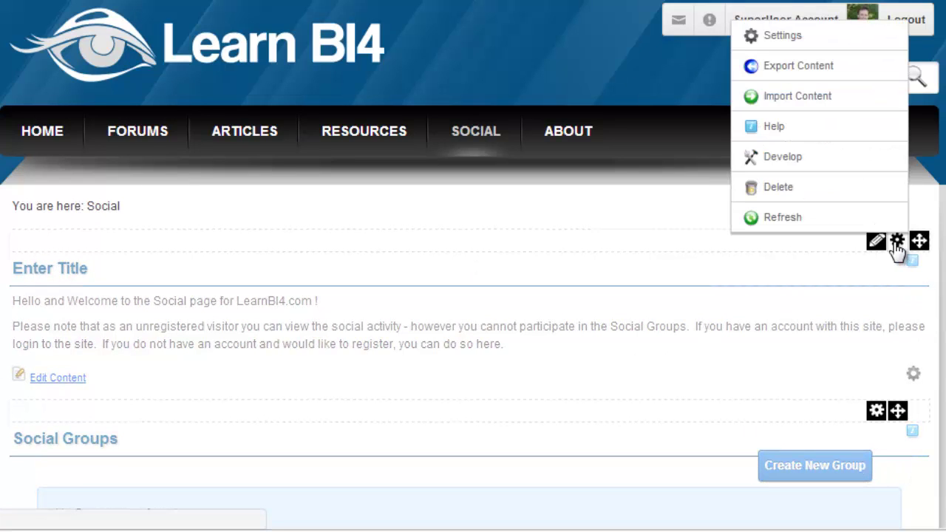
click(772, 37)
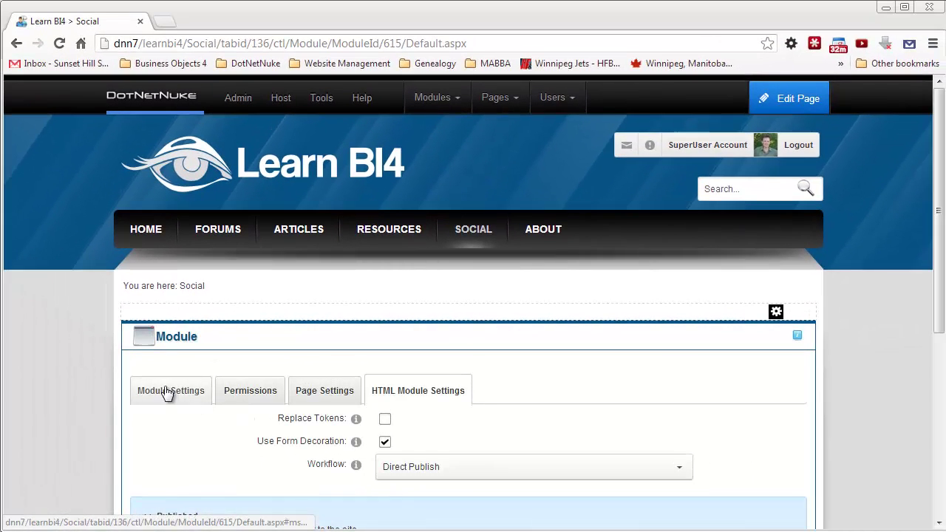
click(131, 374)
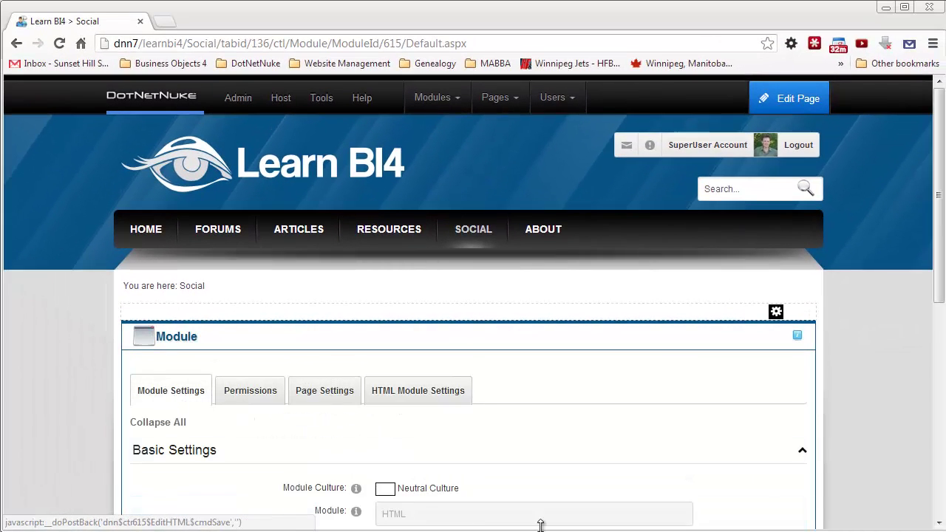
scroll(739, 421, down, 3)
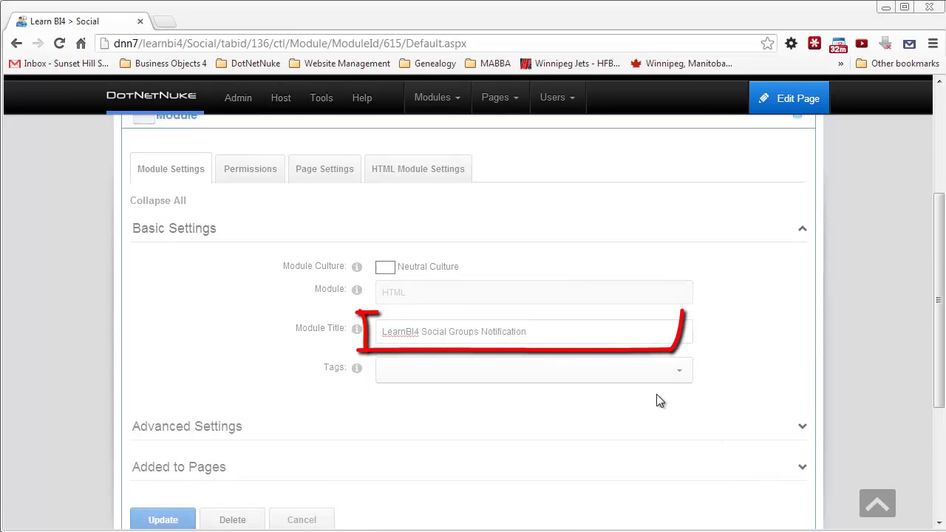
click(554, 332)
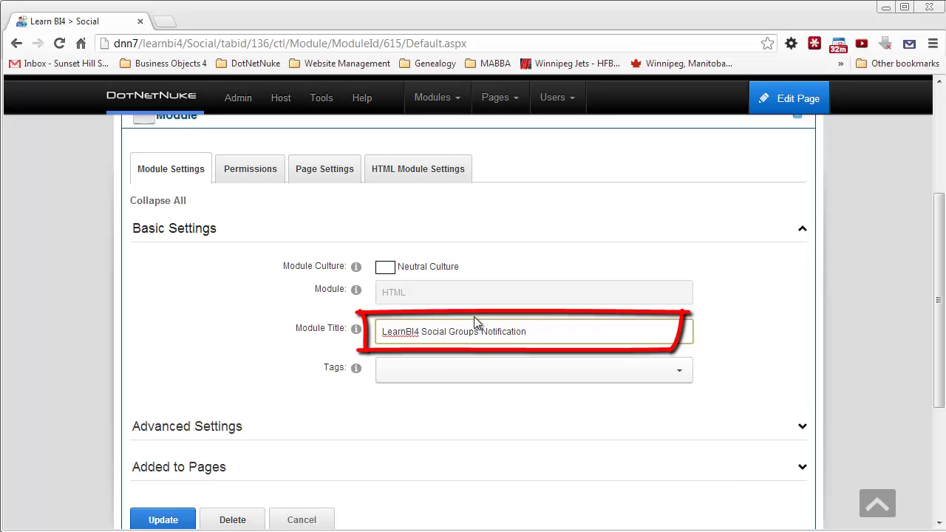
click(239, 177)
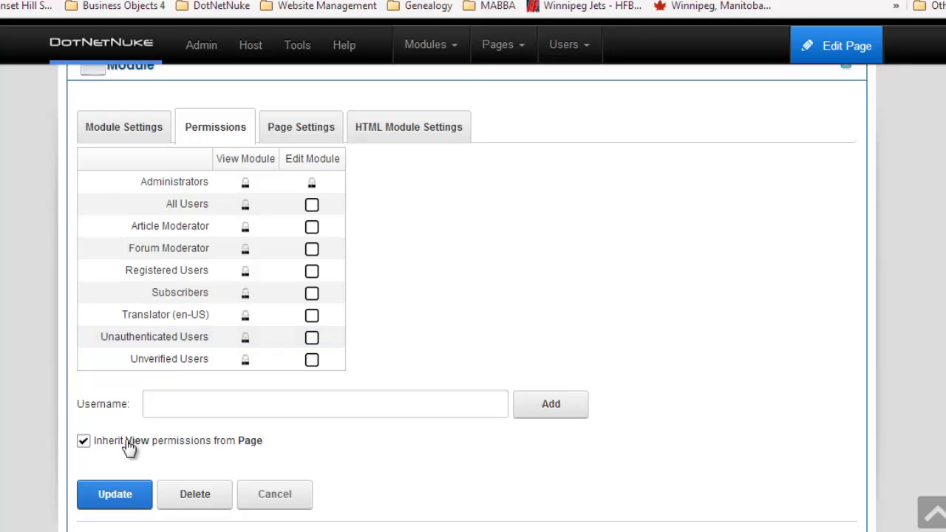
Step: Restrict module viewing to Unauthenticated Users, set Collapse/Expand to None, and update
click(84, 442)
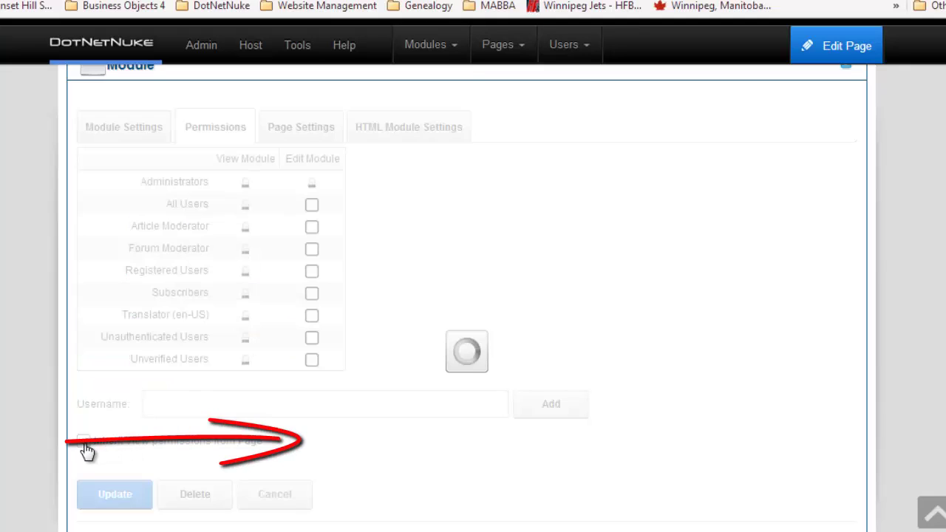
click(246, 339)
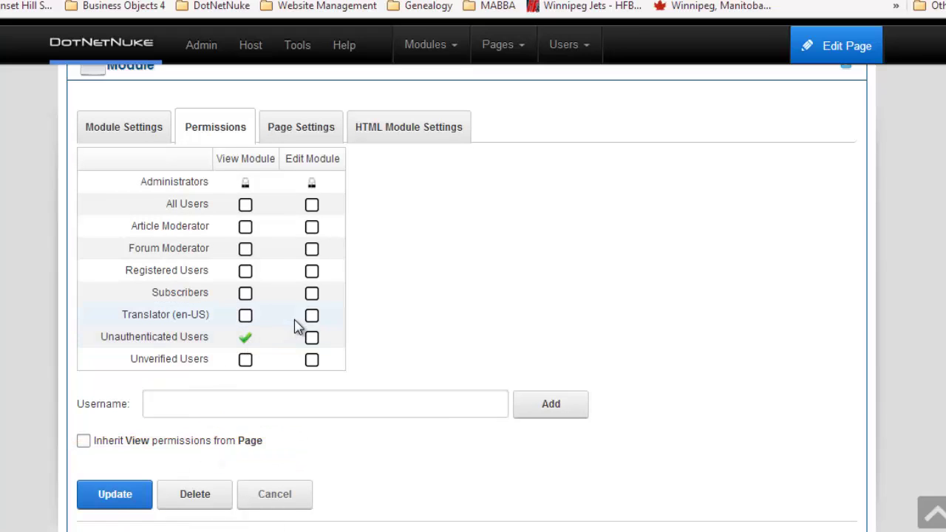
click(302, 129)
scroll(540, 296, down, 1)
scroll(540, 294, down, 2)
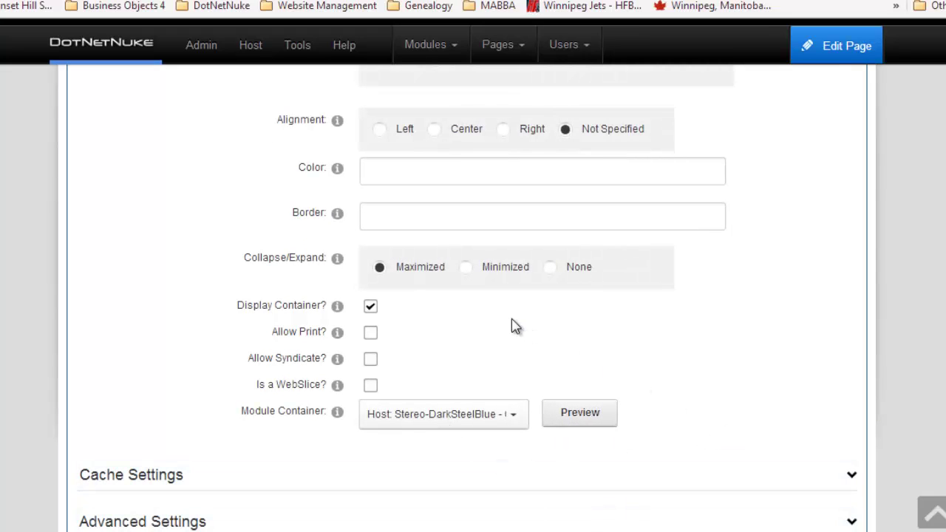
click(558, 275)
scroll(245, 303, down, 4)
click(118, 272)
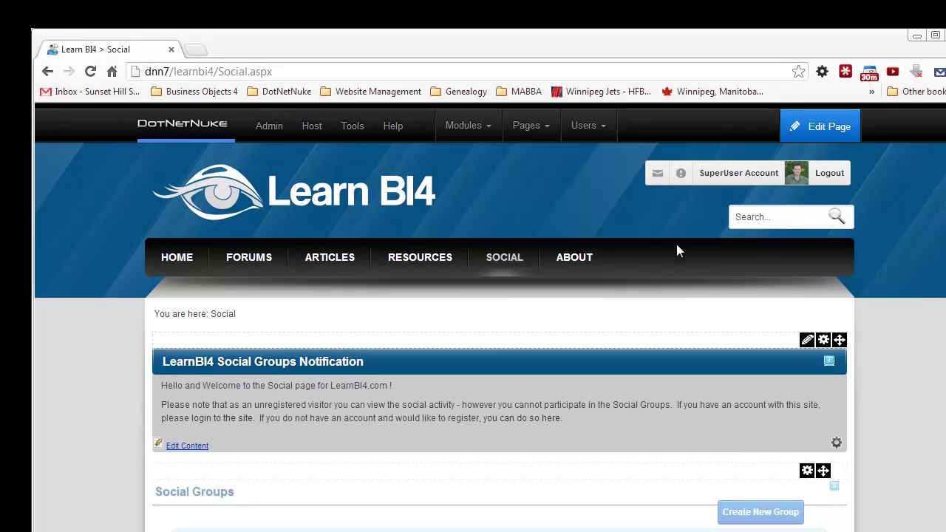
Step: Leave edit mode and fill in the Web Intelligence group's name, description and picture
mouse_move(813, 130)
click(776, 161)
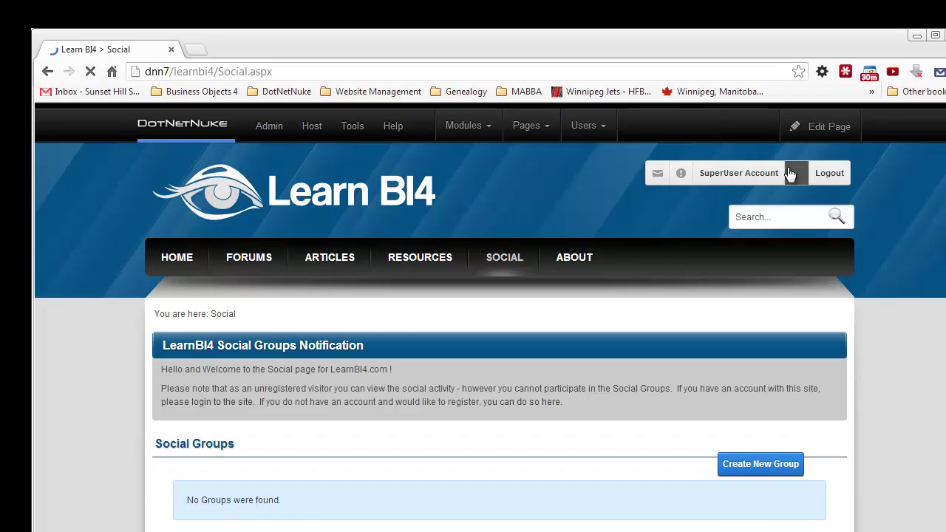
click(754, 469)
click(468, 436)
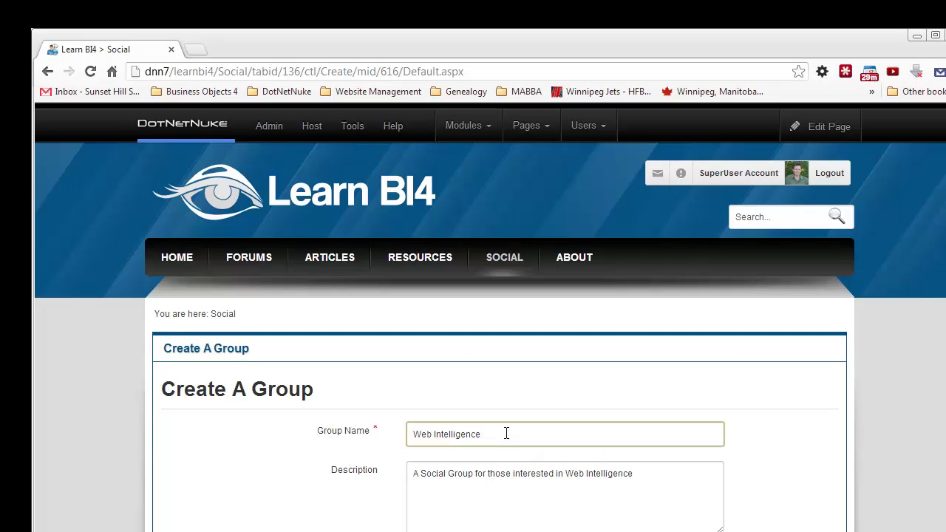
click(500, 476)
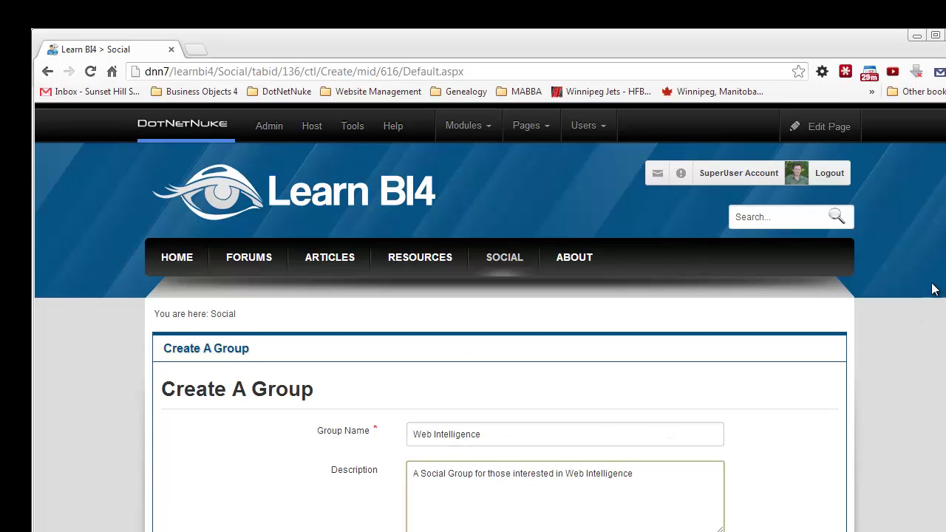
scroll(887, 370, down, 3)
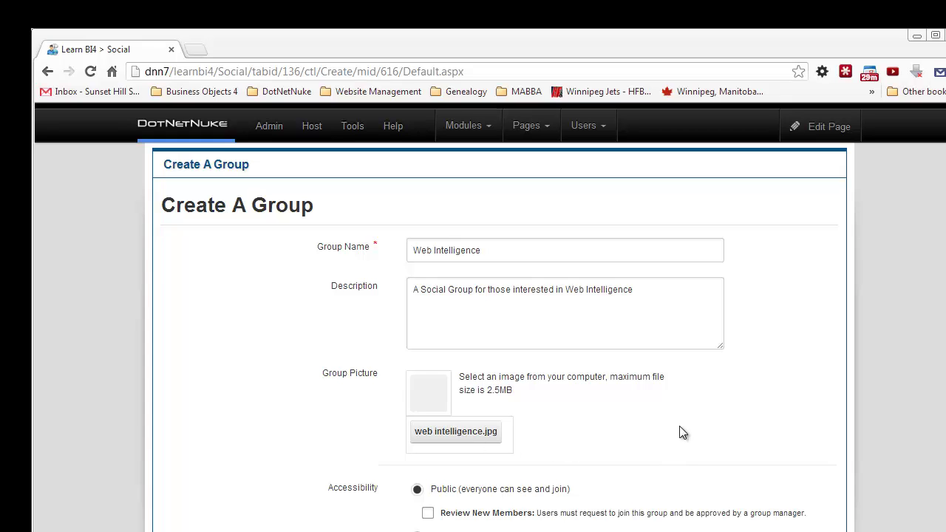
scroll(500, 333, down, 3)
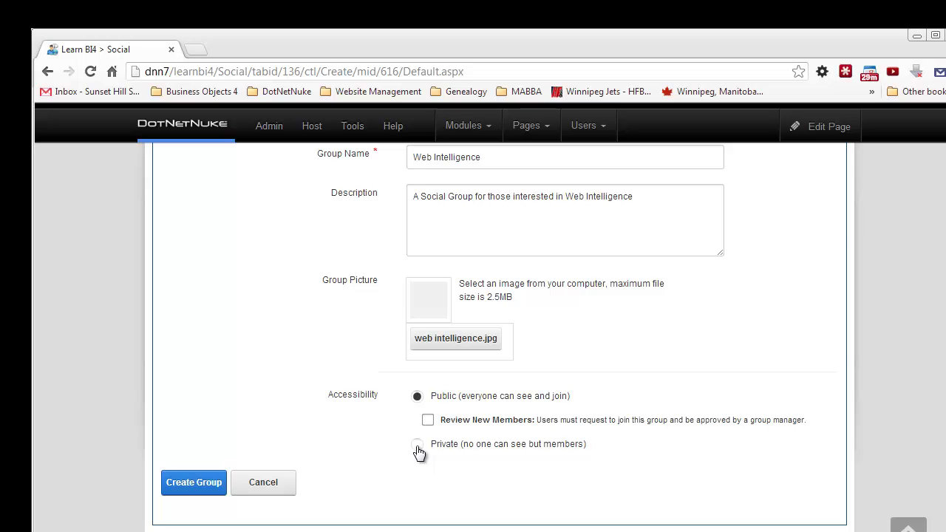
Step: Submit the Web Intelligence group, then return to Social where it shows with 1 member
click(204, 488)
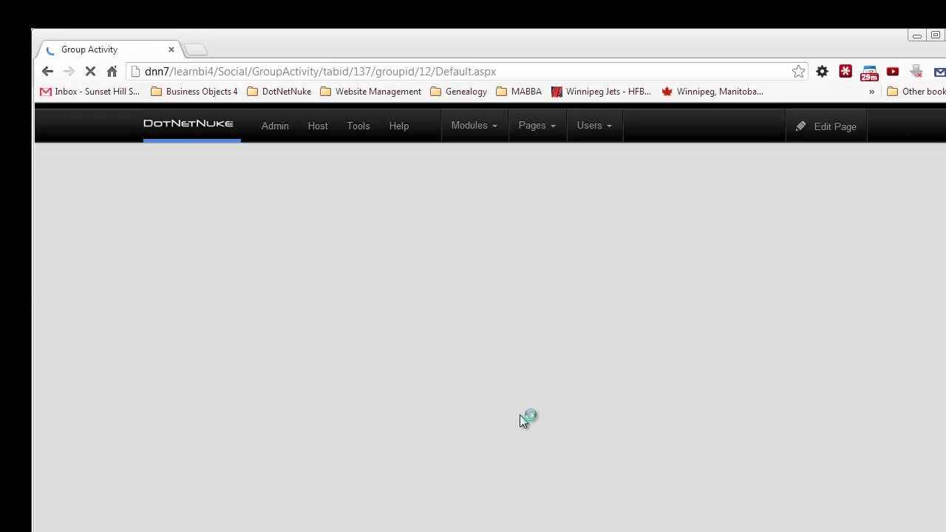
scroll(523, 407, down, 3)
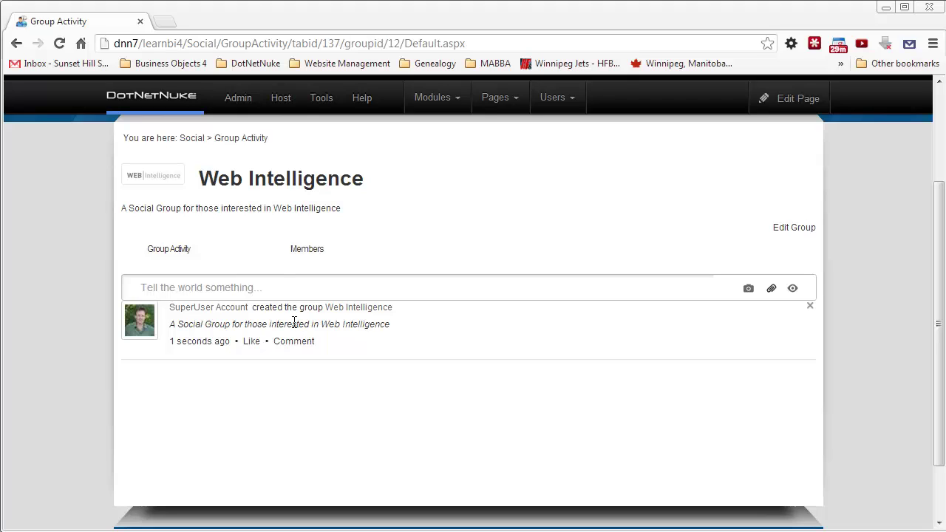
click(192, 137)
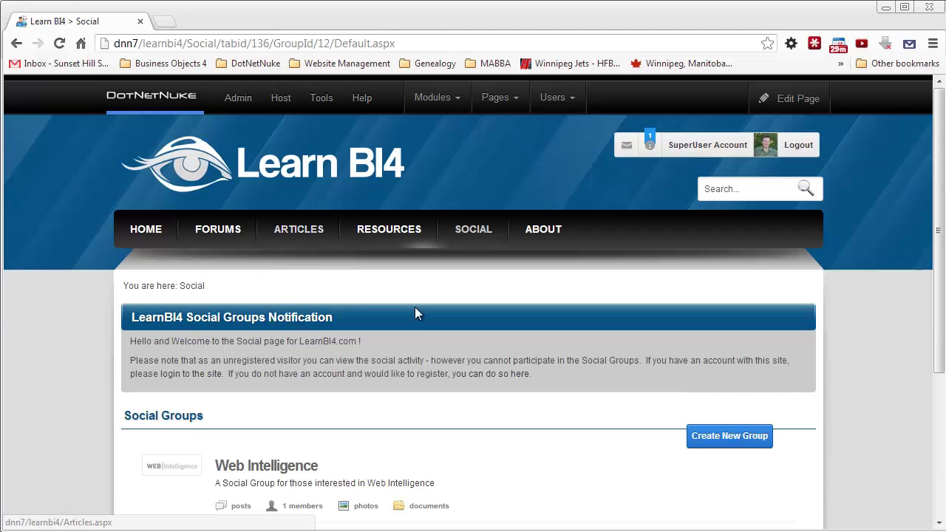
scroll(422, 312, down, 1)
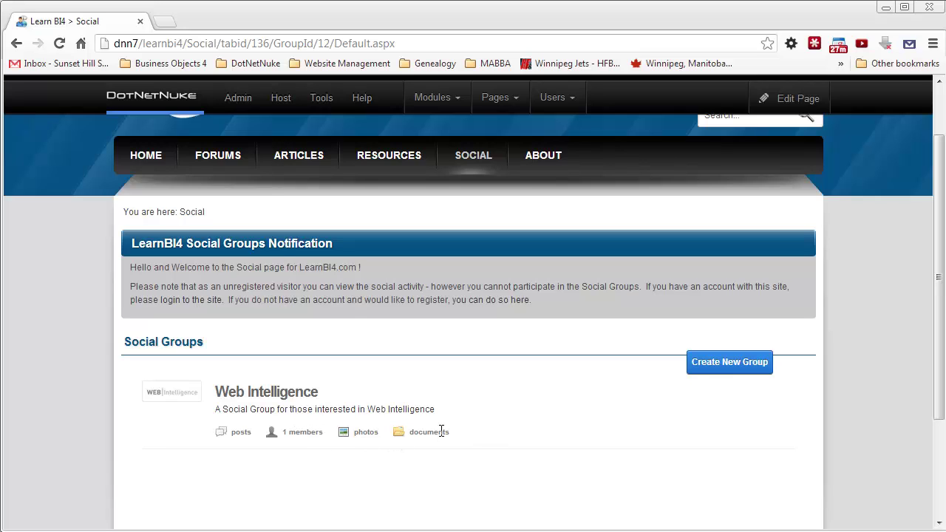
Step: Create the Information Design Tool group with its description and picture, then return to Social
click(742, 365)
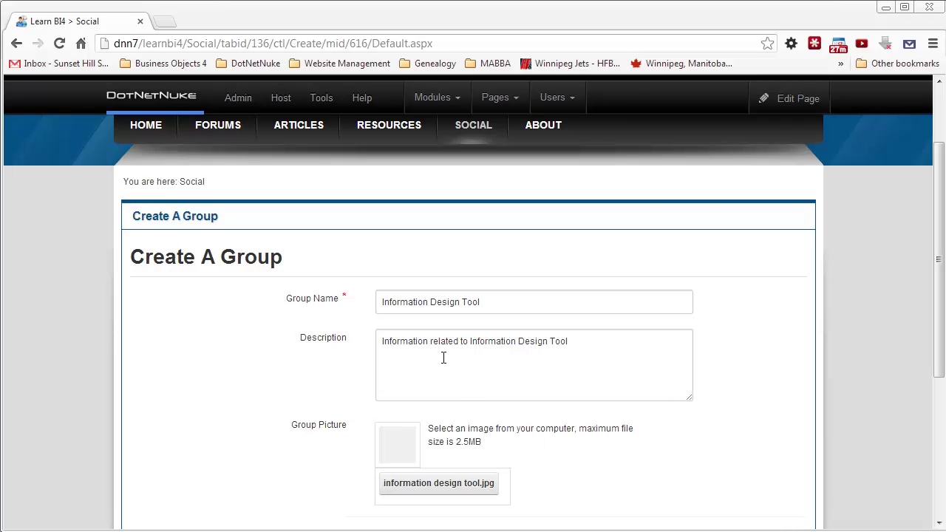
click(500, 303)
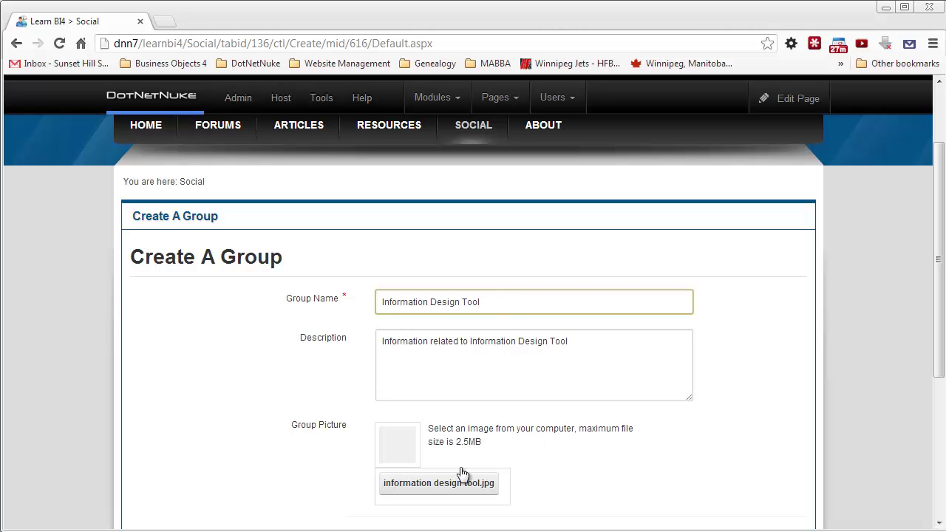
drag(939, 287, 942, 368)
click(164, 470)
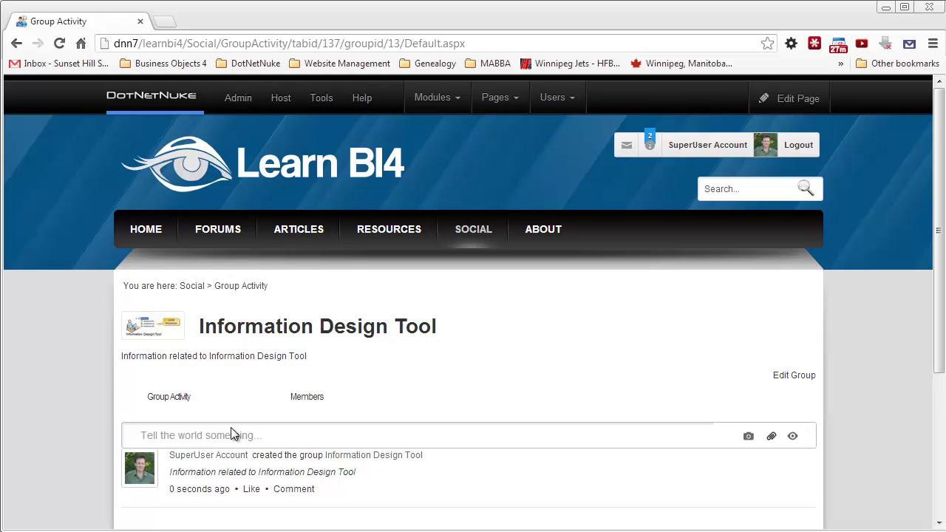
scroll(231, 428, down, 1)
scroll(231, 435, up, 1)
click(191, 285)
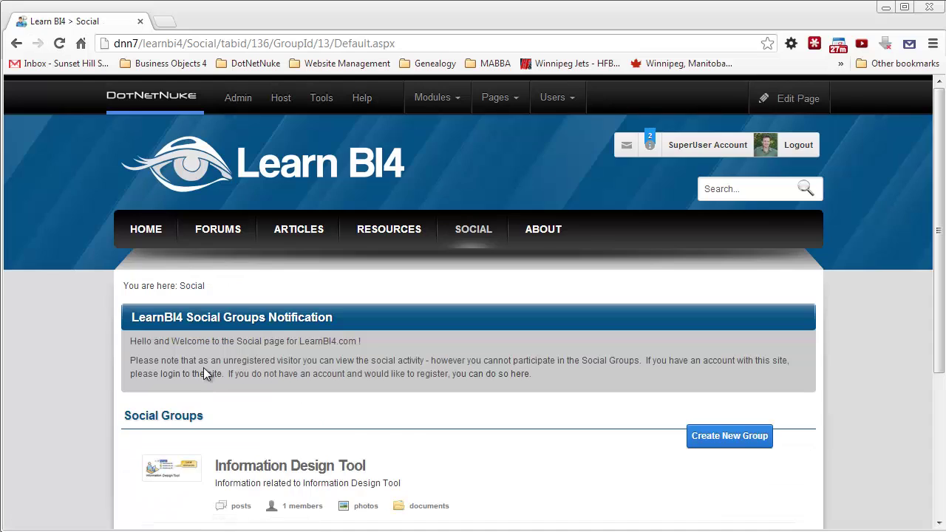
scroll(203, 368, down, 1)
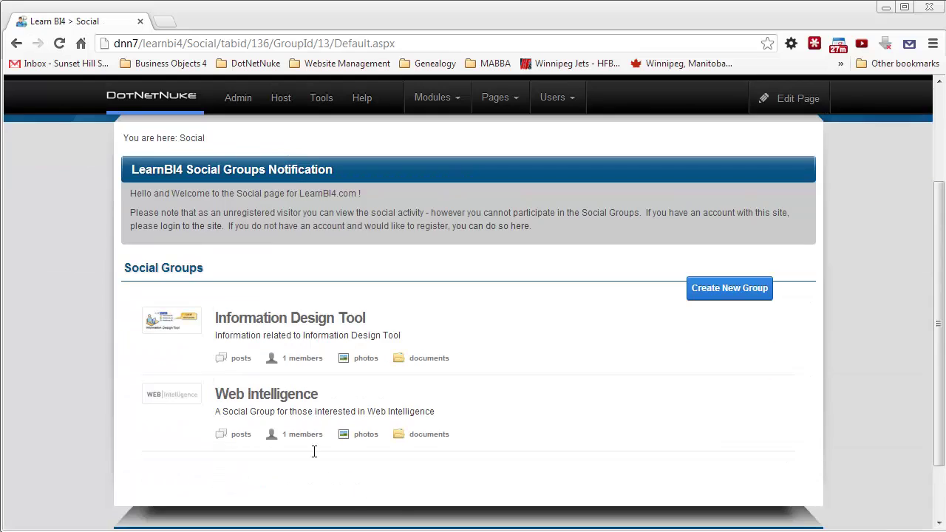
scroll(473, 296, up, 2)
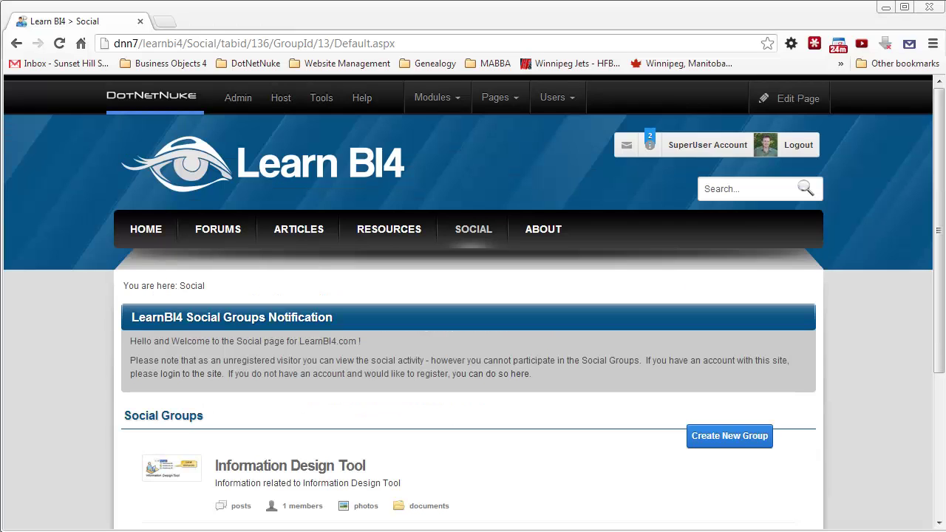
click(317, 468)
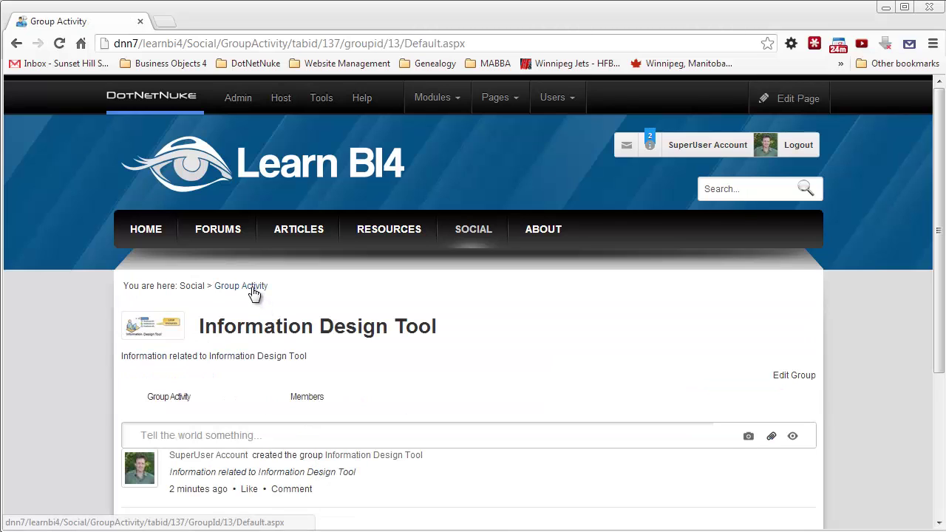
click(308, 400)
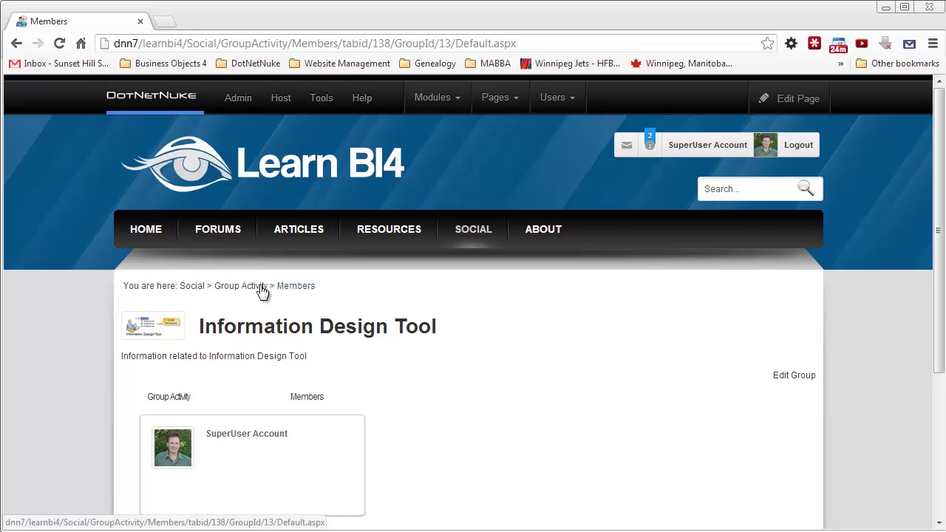
click(196, 290)
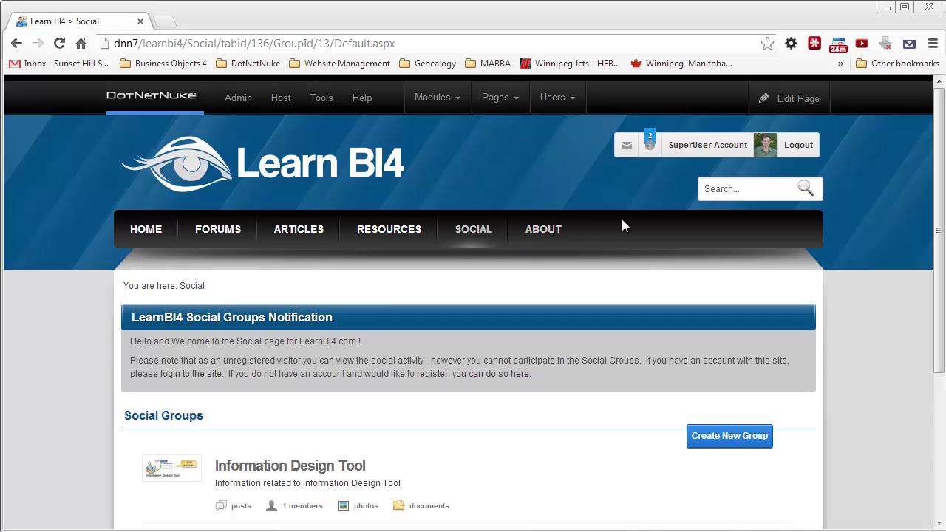
Step: Open the Social page's settings and view its permissions
mouse_move(767, 103)
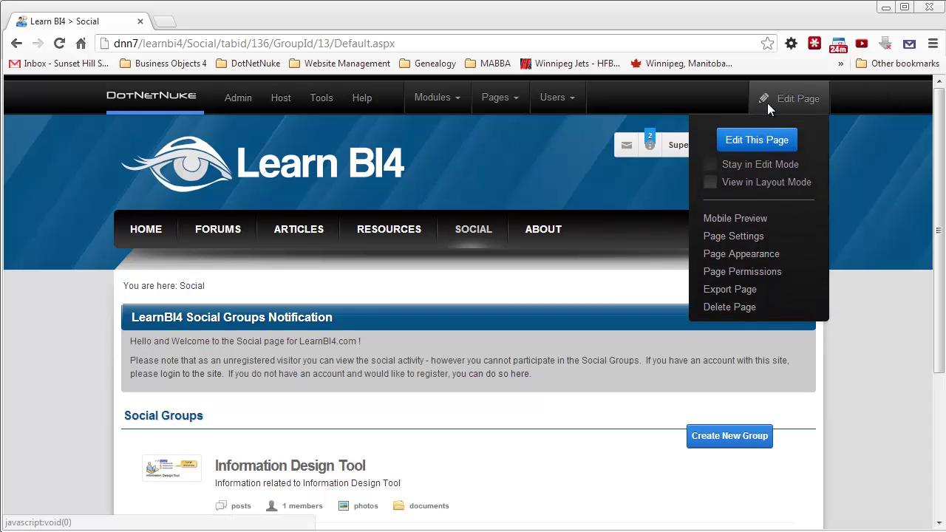
click(733, 235)
scroll(377, 317, down, 3)
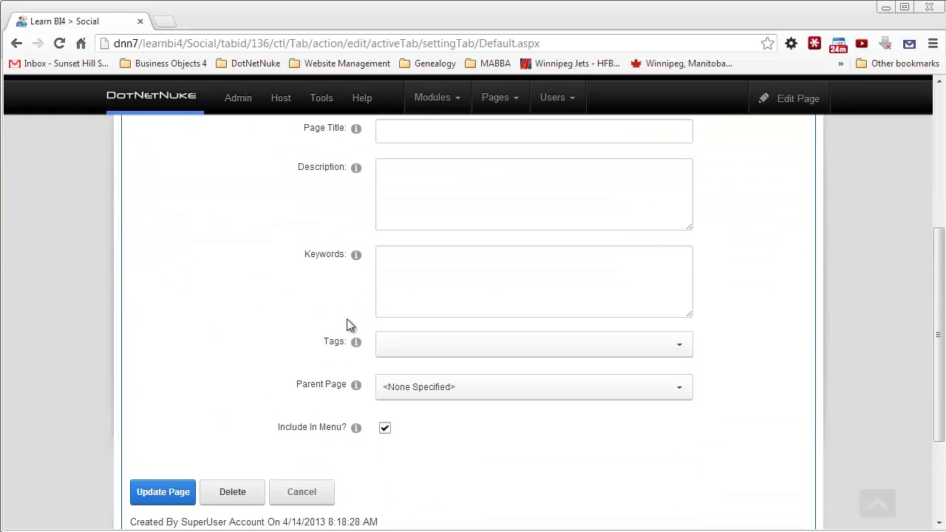
scroll(349, 326, up, 3)
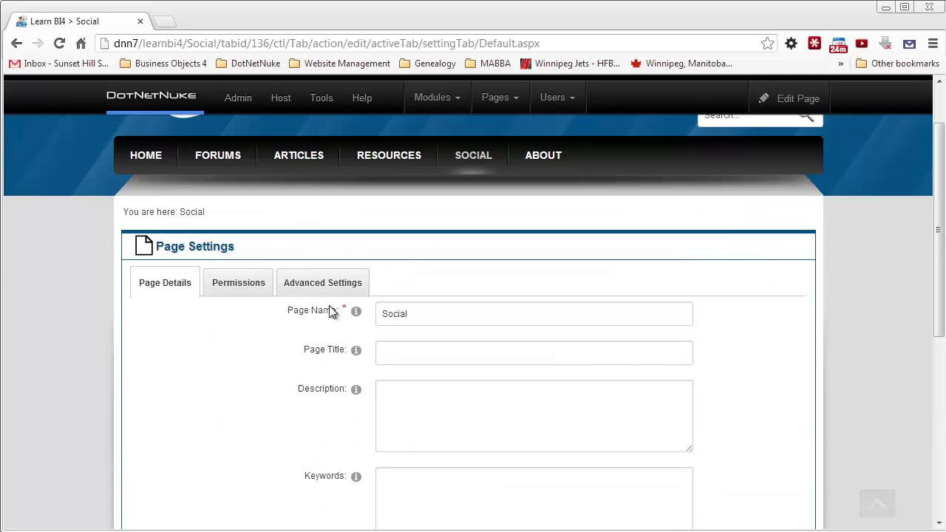
click(245, 285)
Step: Copy the Social page permissions to its child pages, then cancel out of the settings
scroll(274, 323, down, 2)
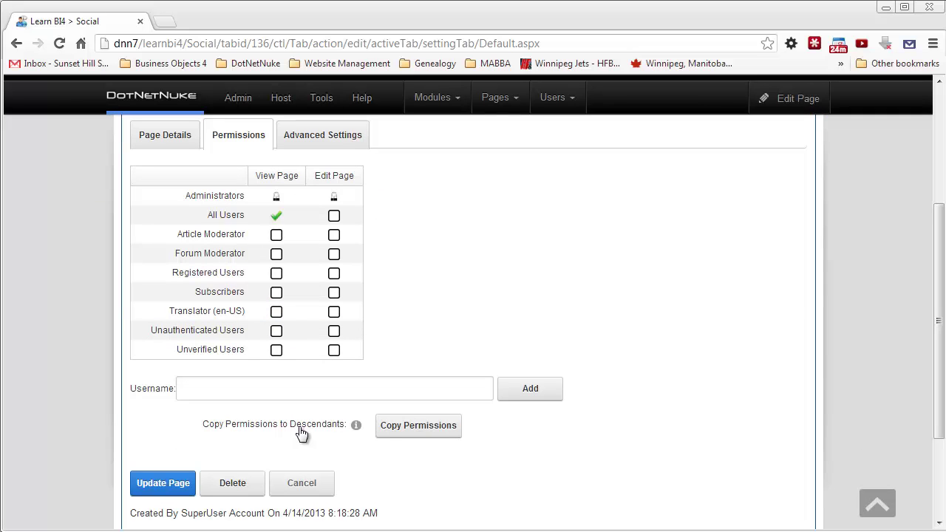
click(424, 434)
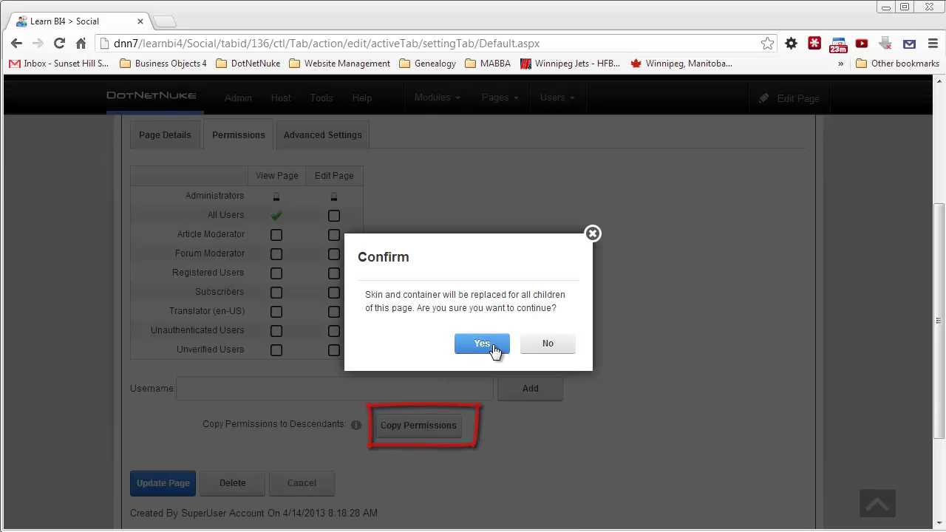
click(491, 344)
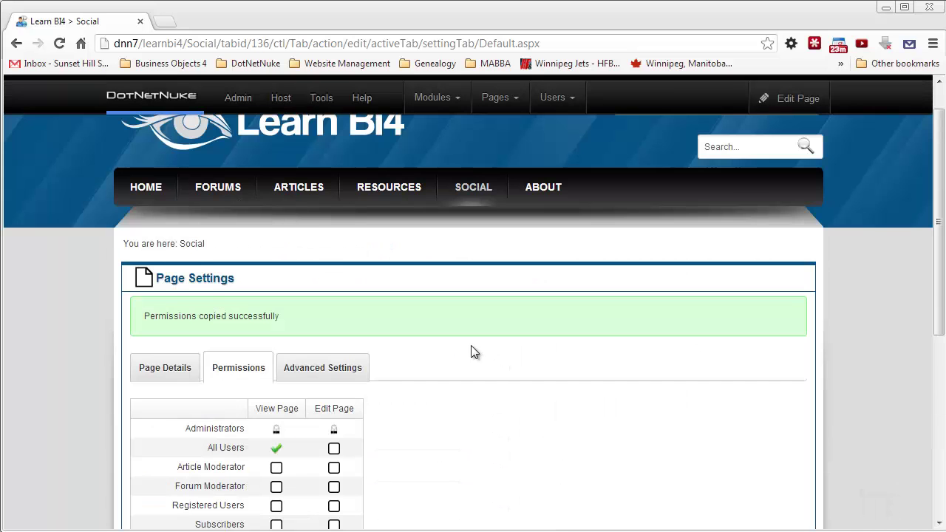
scroll(473, 351, down, 4)
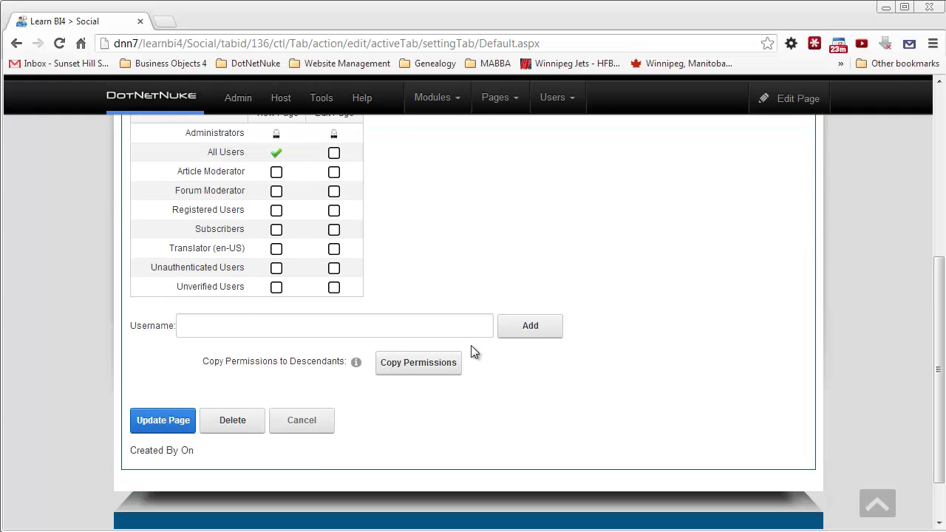
click(295, 419)
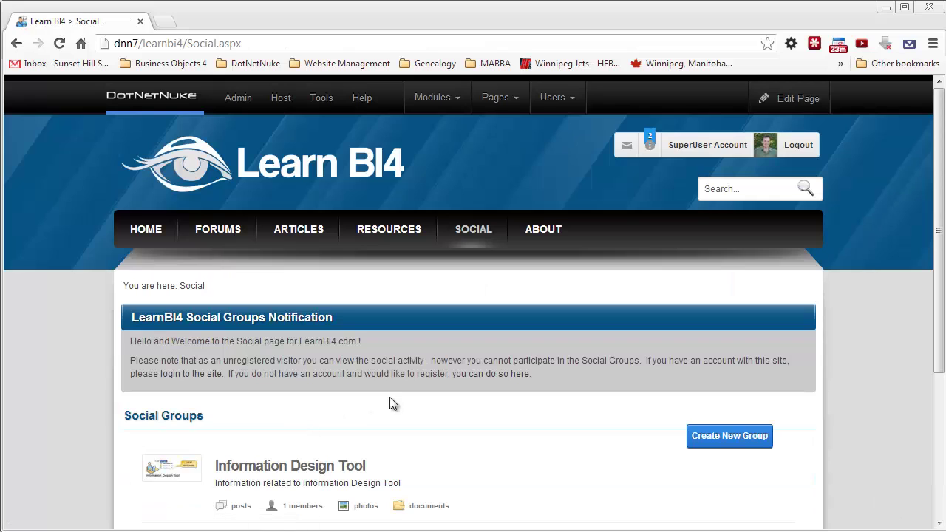
Step: Open the Information Design Tool group and its Members tab listing one member
scroll(392, 399, down, 1)
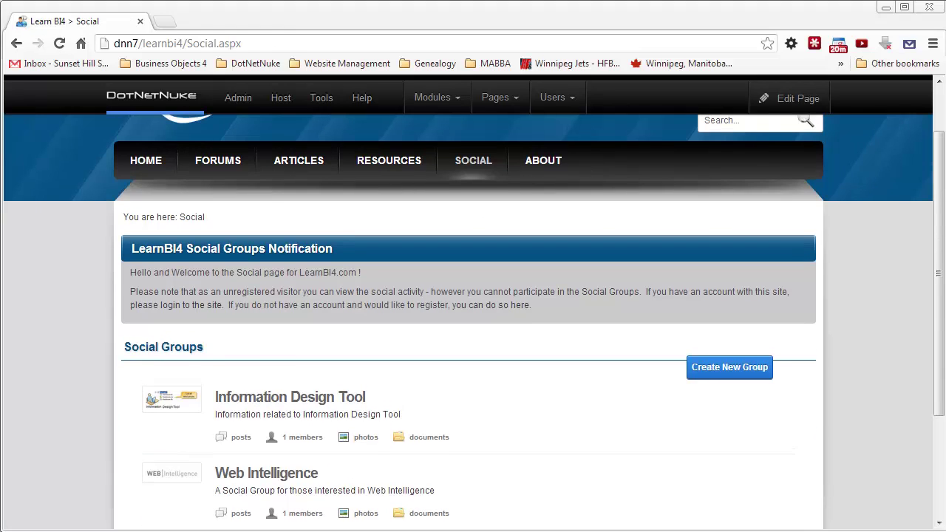
click(303, 399)
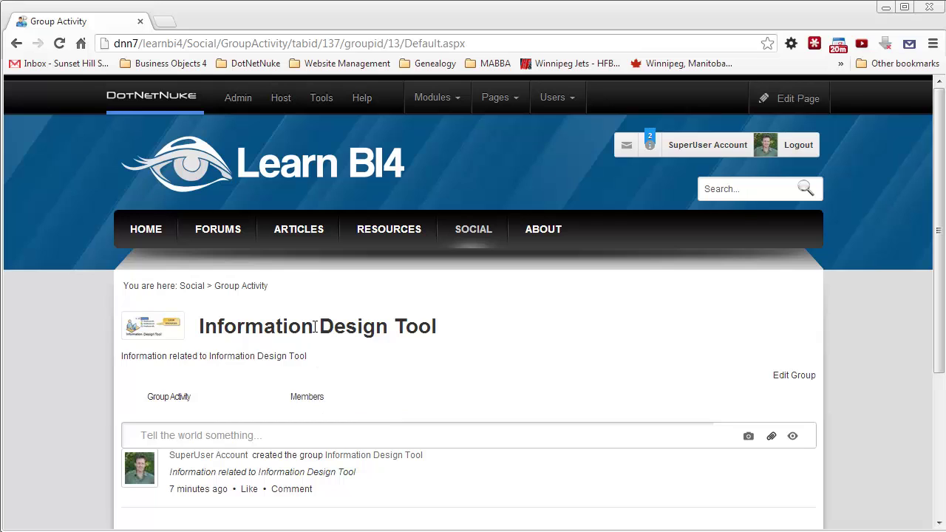
click(303, 405)
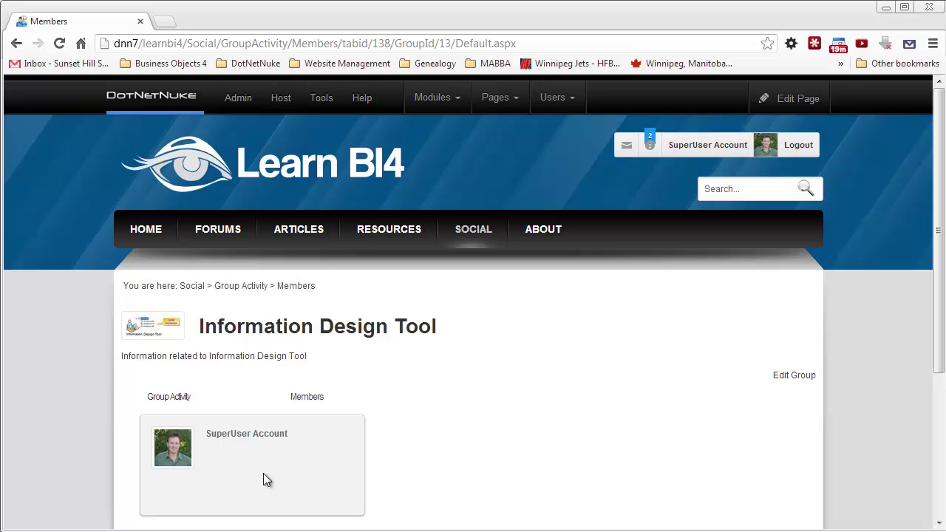
Step: Put the Members page in edit mode and open the Member Directory module settings
mouse_move(788, 93)
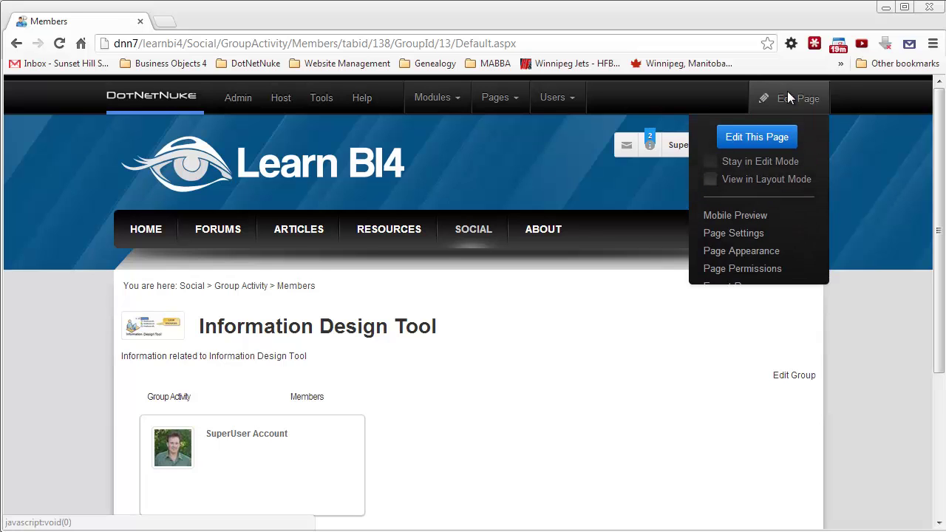
click(751, 145)
scroll(460, 332, down, 4)
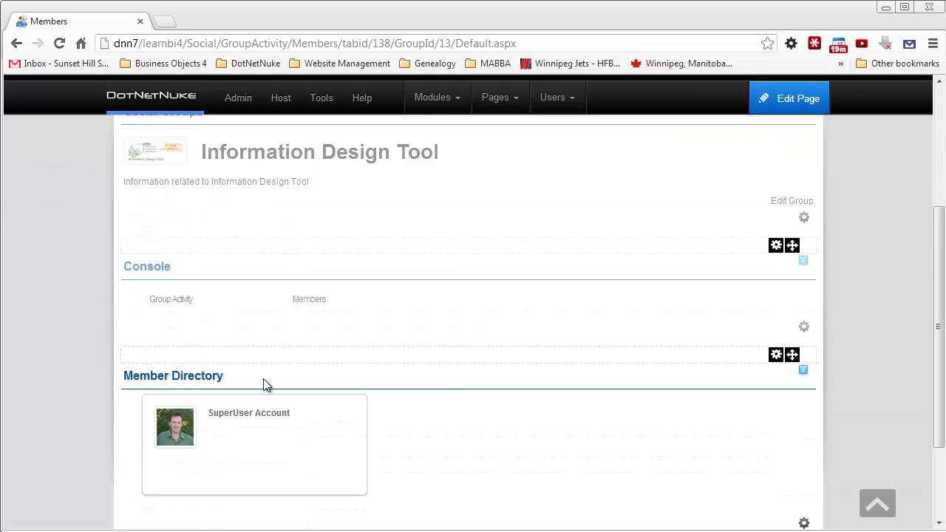
mouse_move(776, 359)
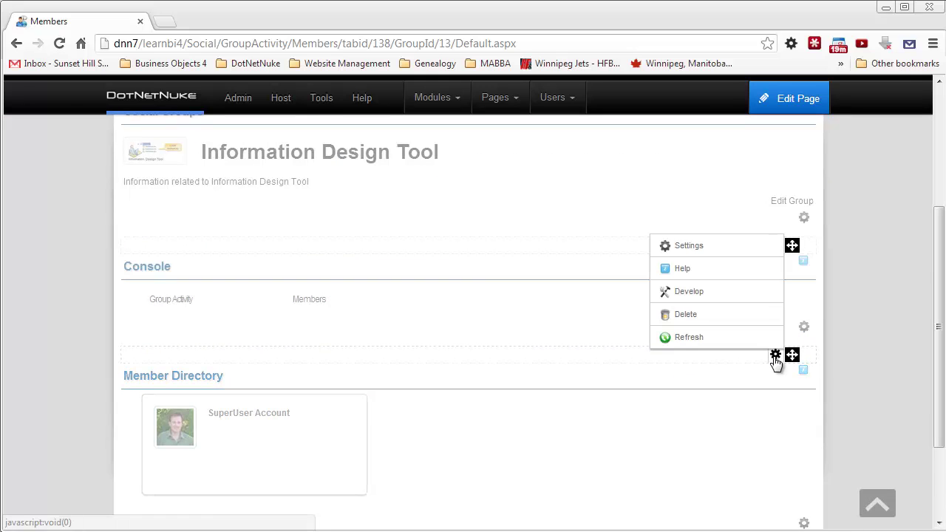
click(681, 249)
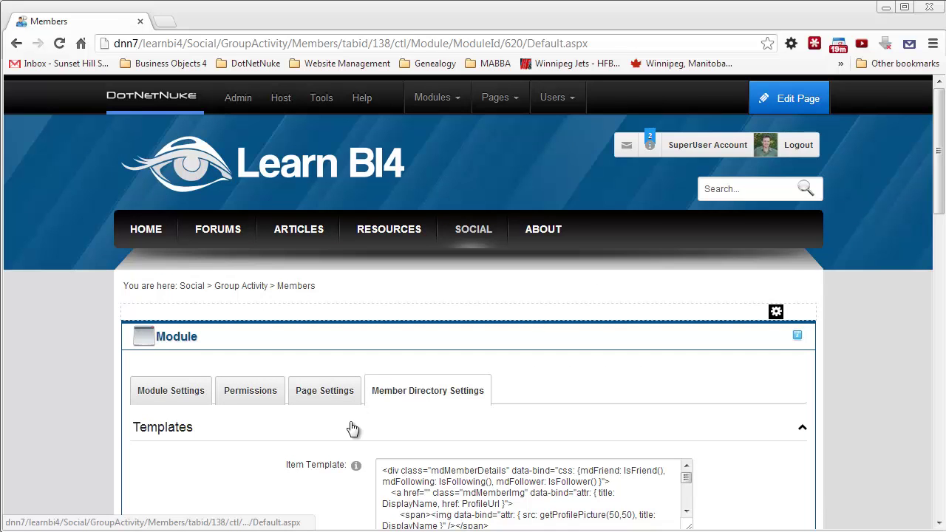
Step: Inspect the Item Template and PopUp Template markup
scroll(352, 431, down, 1)
scroll(353, 431, down, 1)
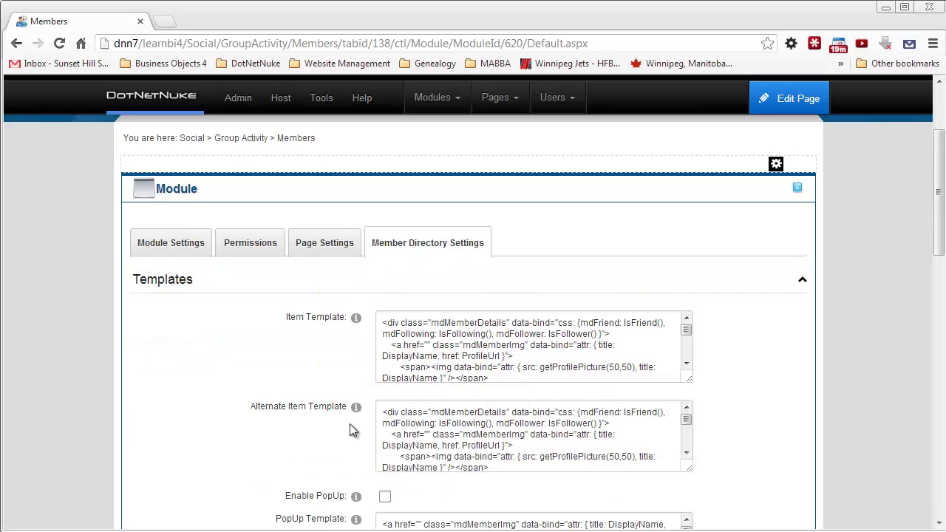
click(426, 359)
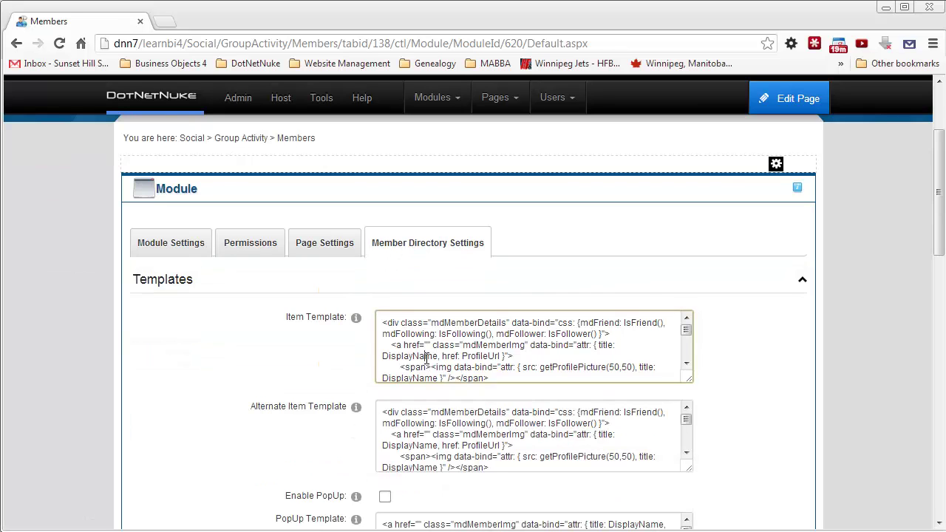
scroll(379, 445, down, 1)
click(433, 460)
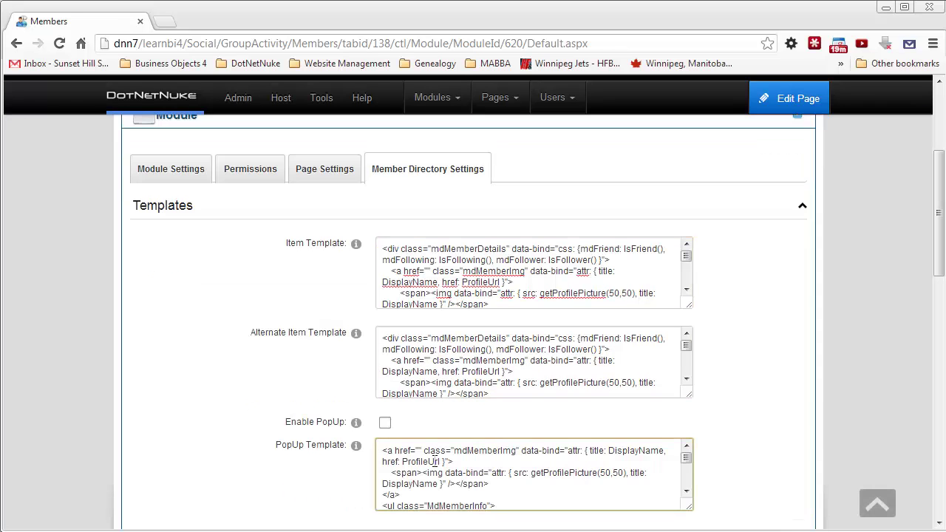
Step: Review the Alternate Item and Item Template markup, then cancel without saving
scroll(225, 448, down, 3)
scroll(224, 450, down, 5)
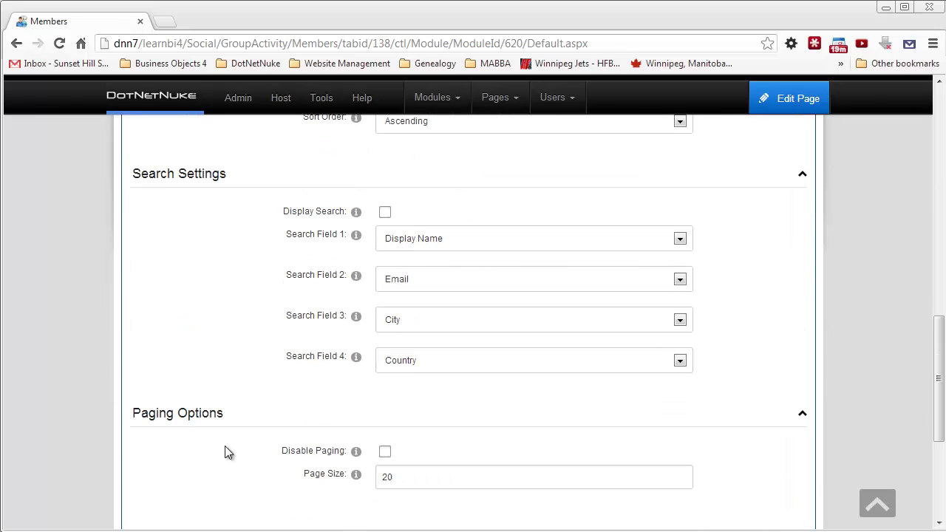
scroll(228, 452, down, 2)
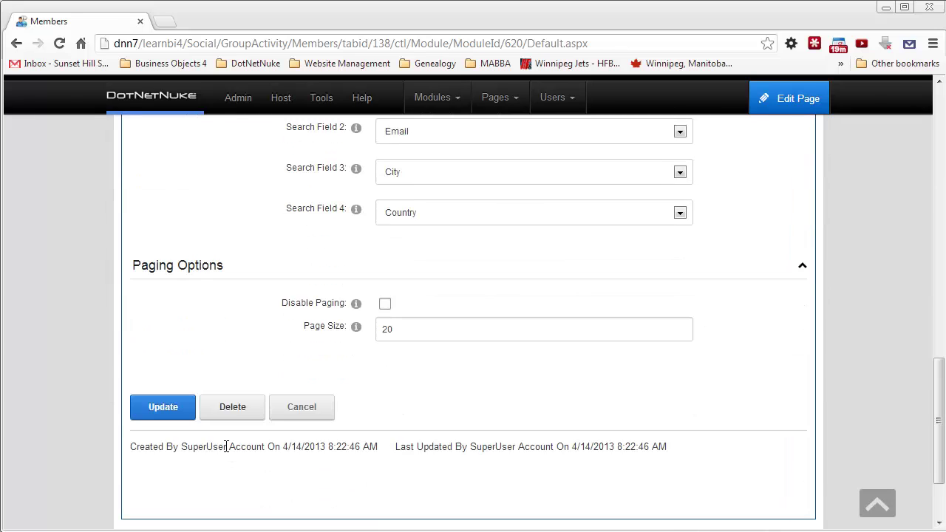
scroll(225, 446, up, 5)
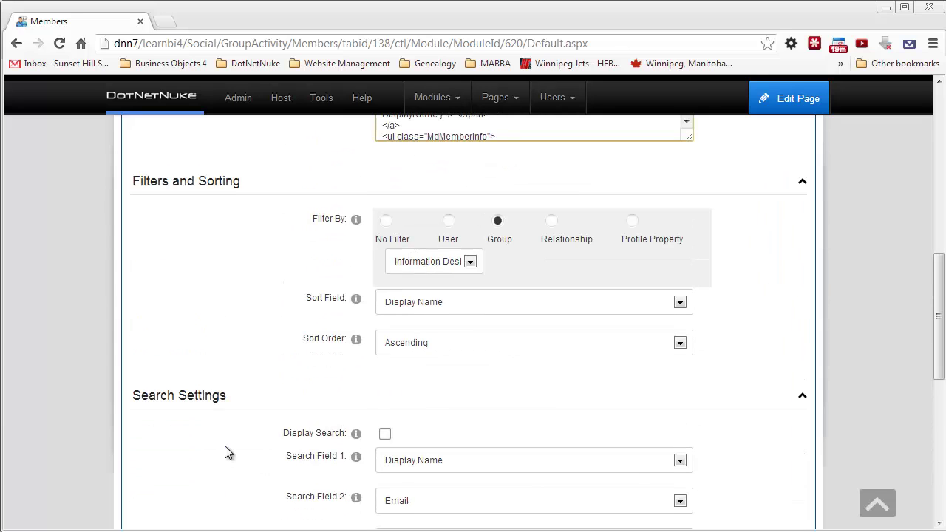
scroll(228, 452, up, 2)
scroll(228, 452, up, 3)
click(467, 351)
click(438, 294)
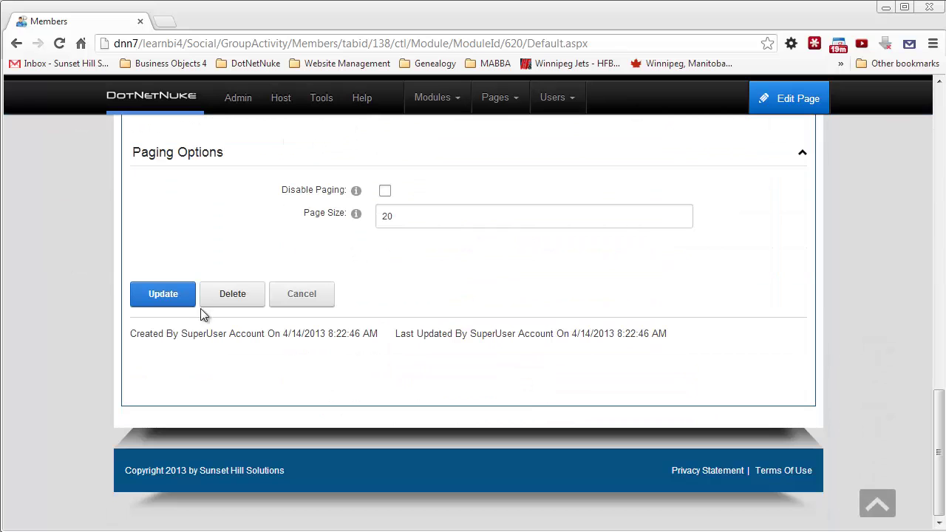
click(301, 295)
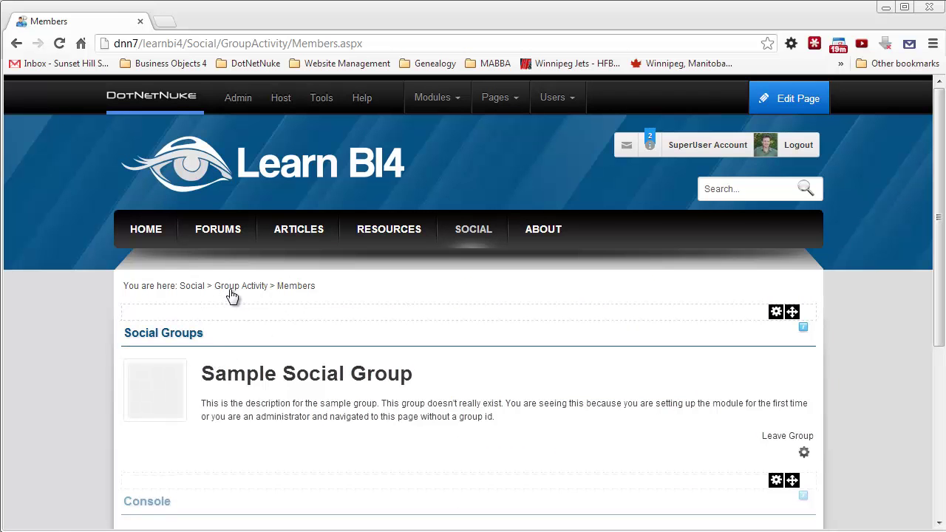
Step: Go back to the Social page, then on to the Learn BI4 home page
click(201, 288)
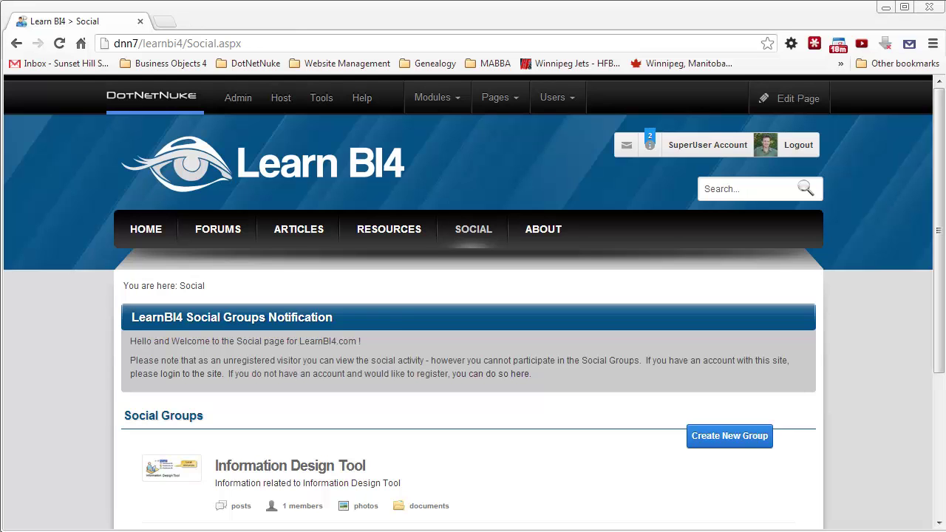
click(148, 232)
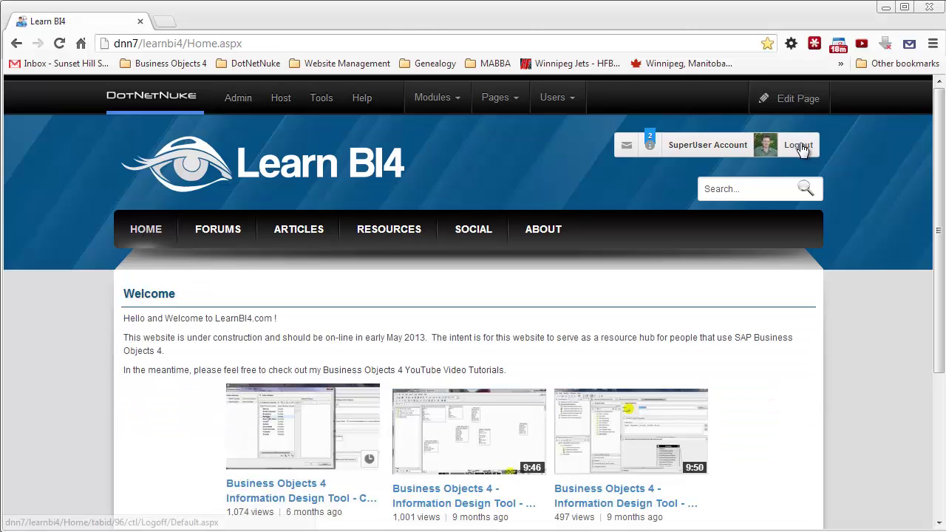
Step: Log out, view the Information Design Tool group anonymously, then go to the login page
click(798, 145)
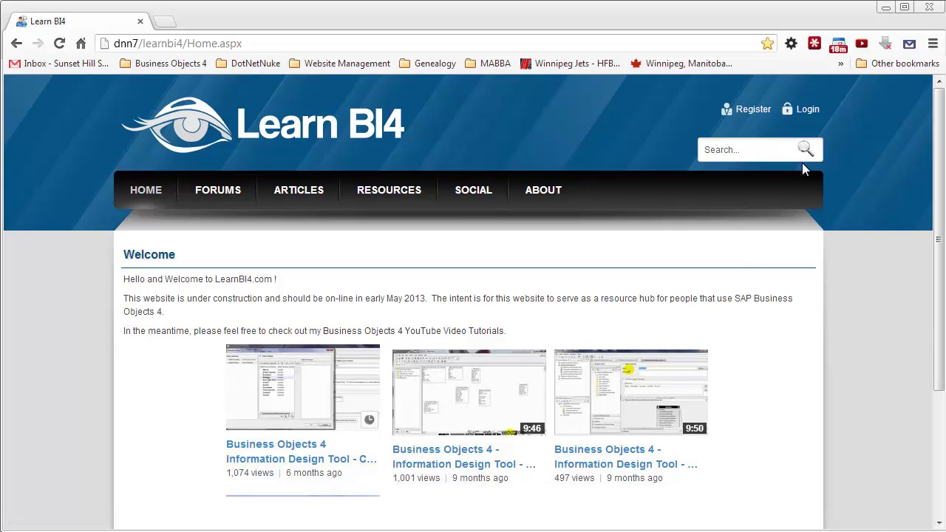
click(473, 190)
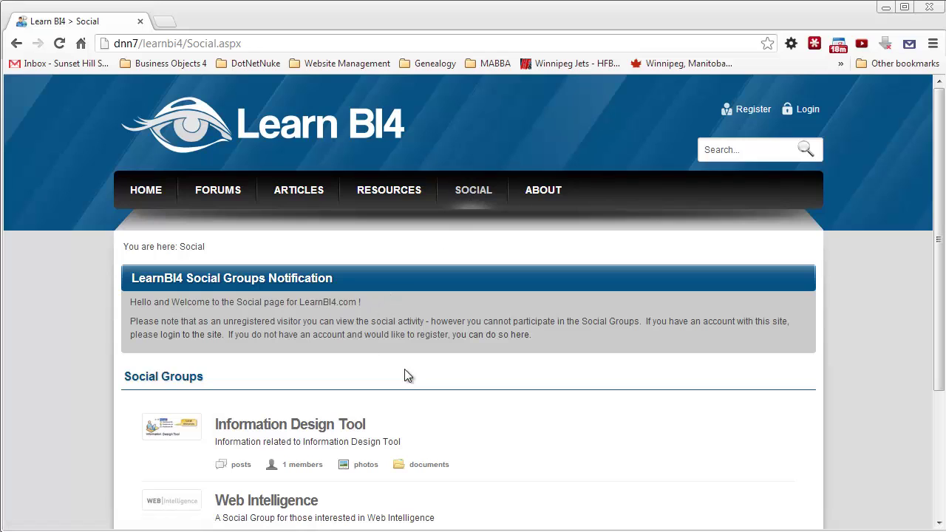
click(355, 427)
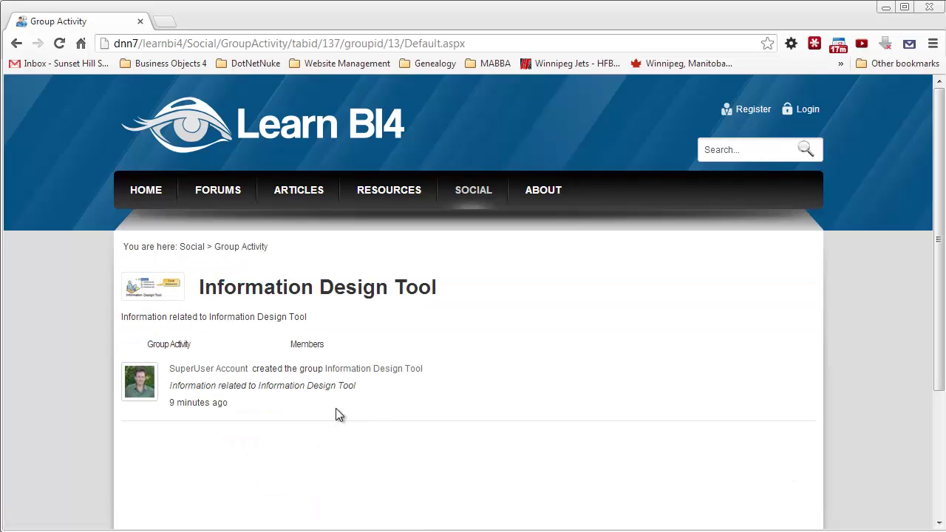
click(193, 249)
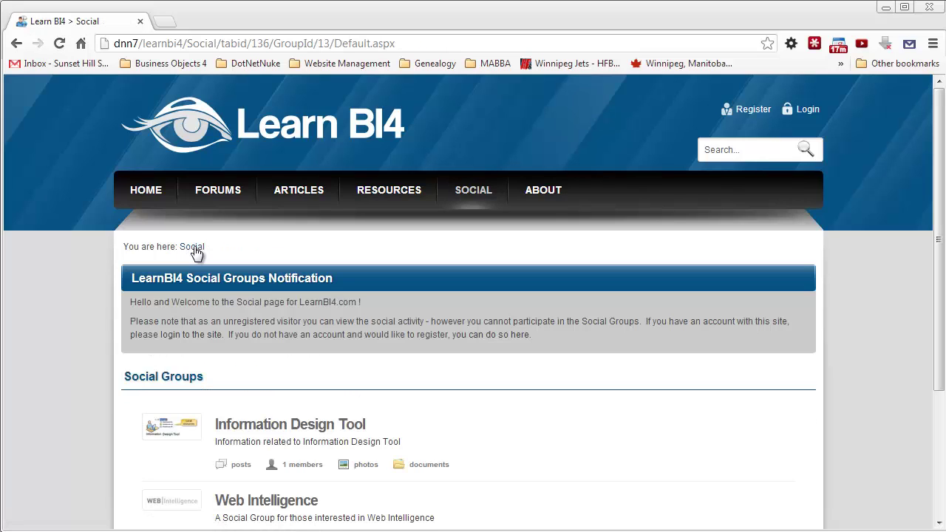
click(189, 336)
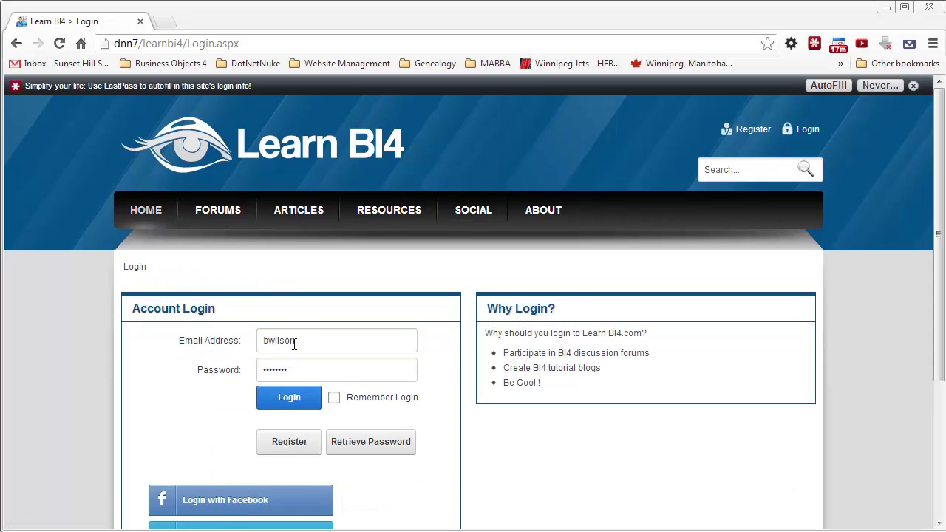
Step: Sign in as a regular member and open the Information Design Tool group from Social
click(293, 396)
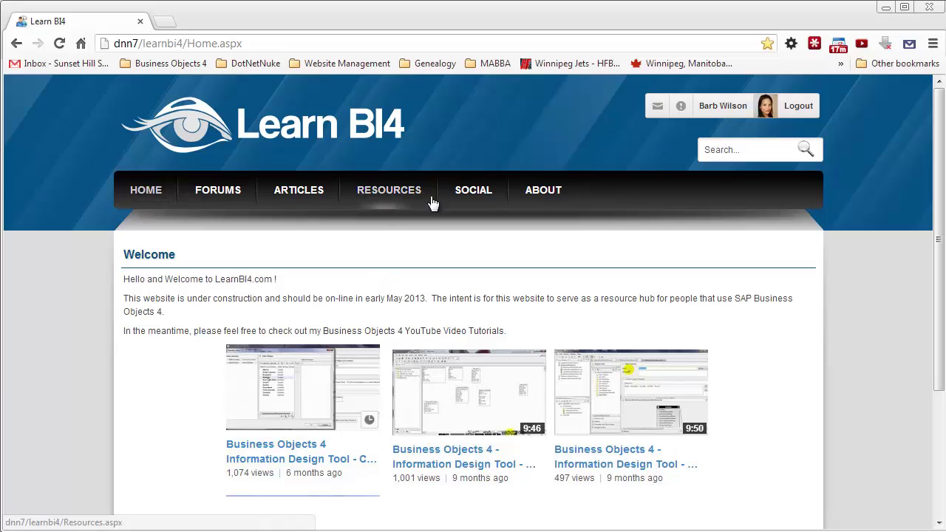
click(473, 196)
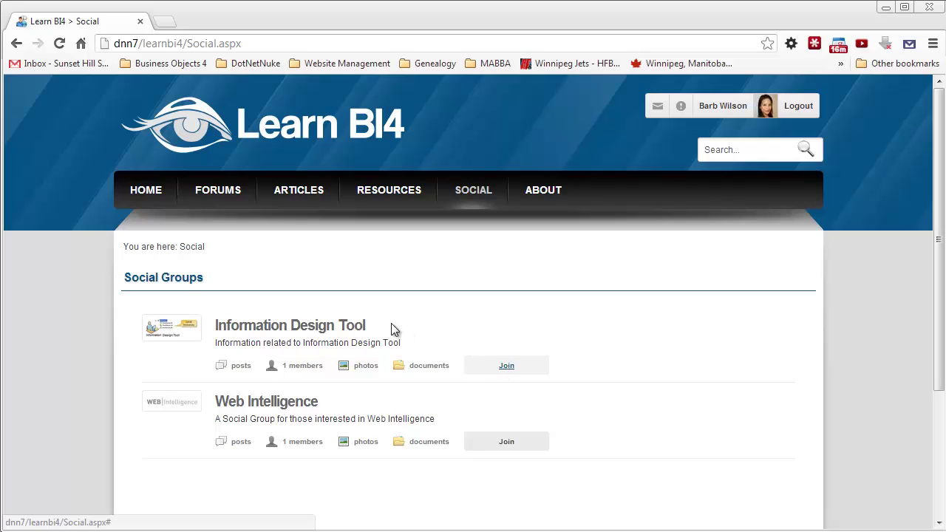
click(283, 328)
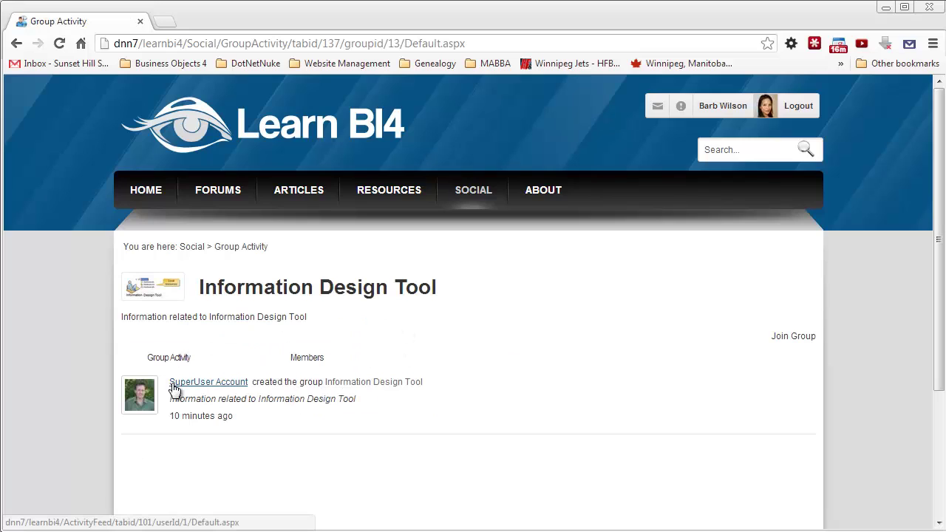
Step: Join the Information Design Tool group and share a pasted welcome post visible to everyone
click(793, 336)
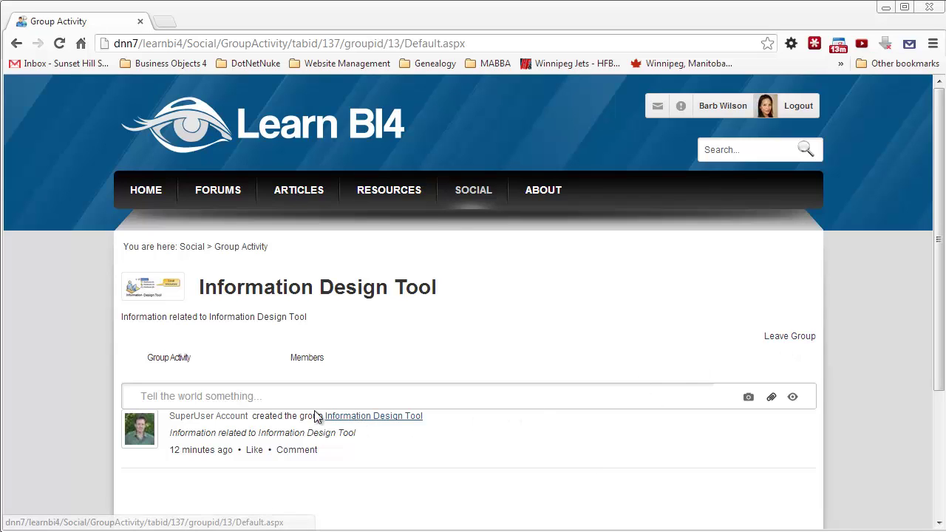
click(254, 395)
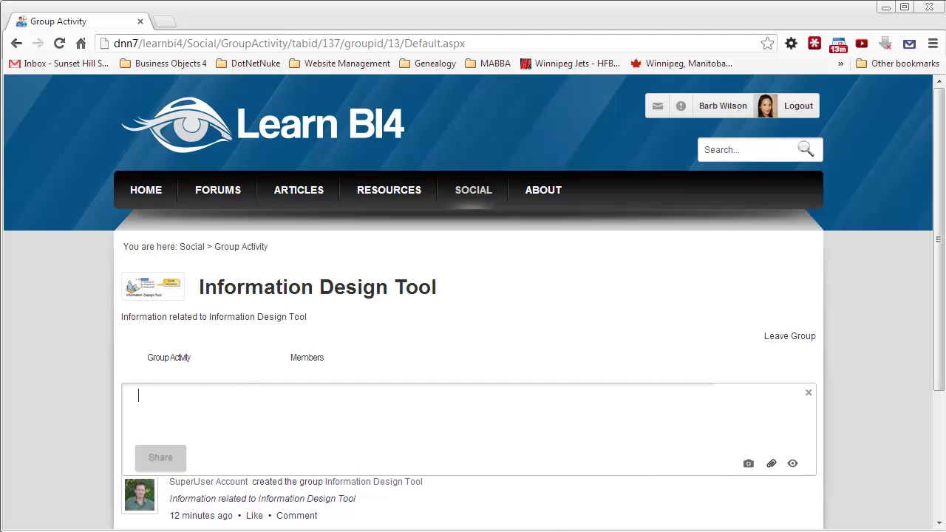
text(Hello I just joined the Information Design Tool group.  I'm looking forward to exchanging ideas with my colleagues.)
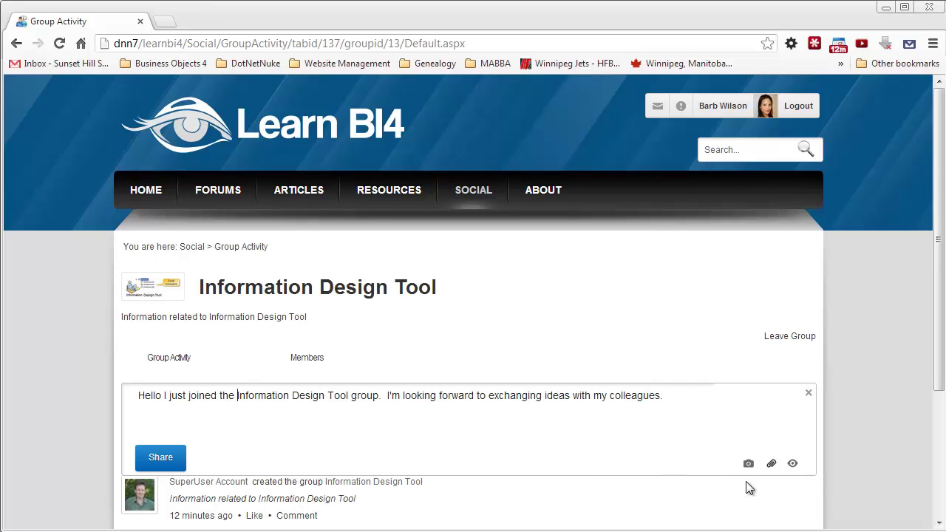
click(793, 465)
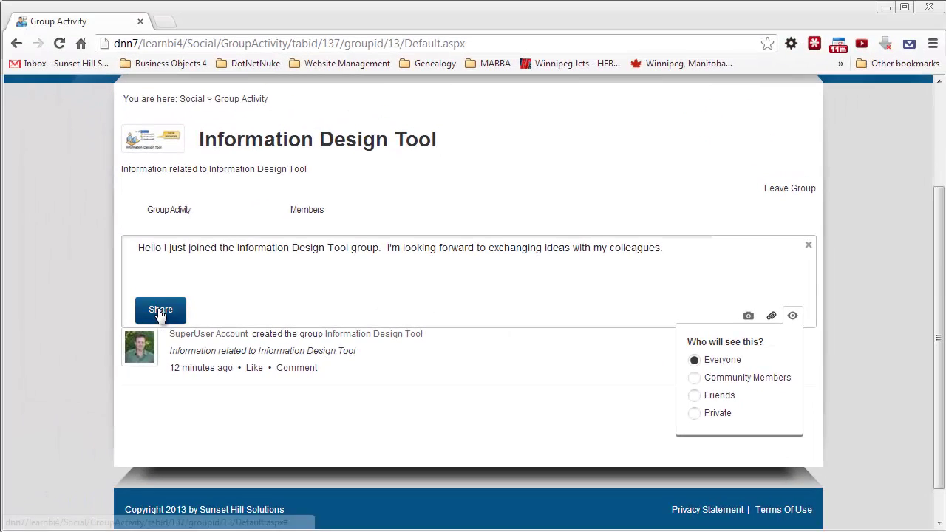
click(160, 310)
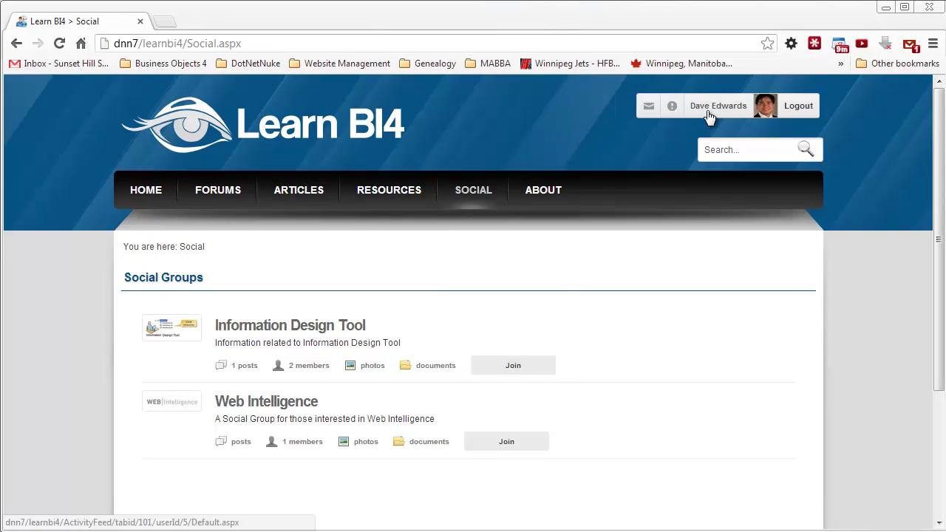
Step: Open the Information Design Tool group, join it, and like the introduction post
click(298, 333)
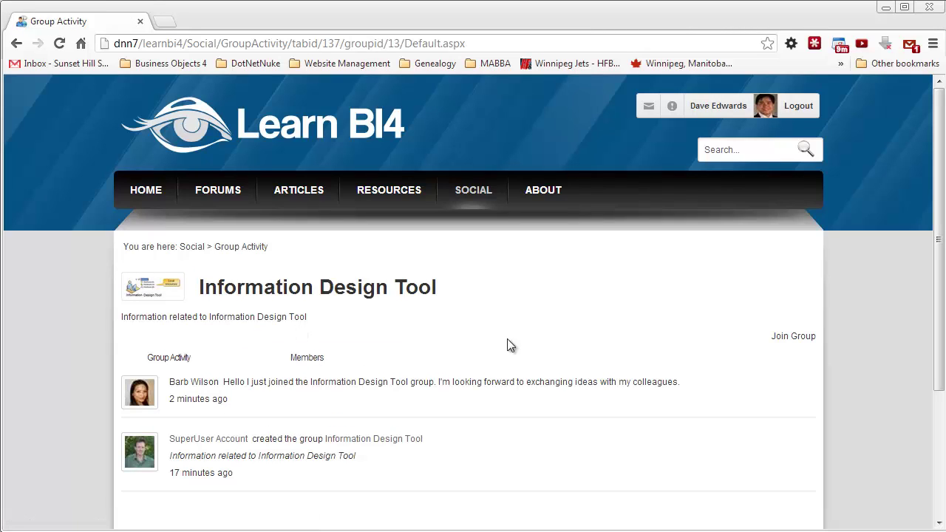
click(792, 337)
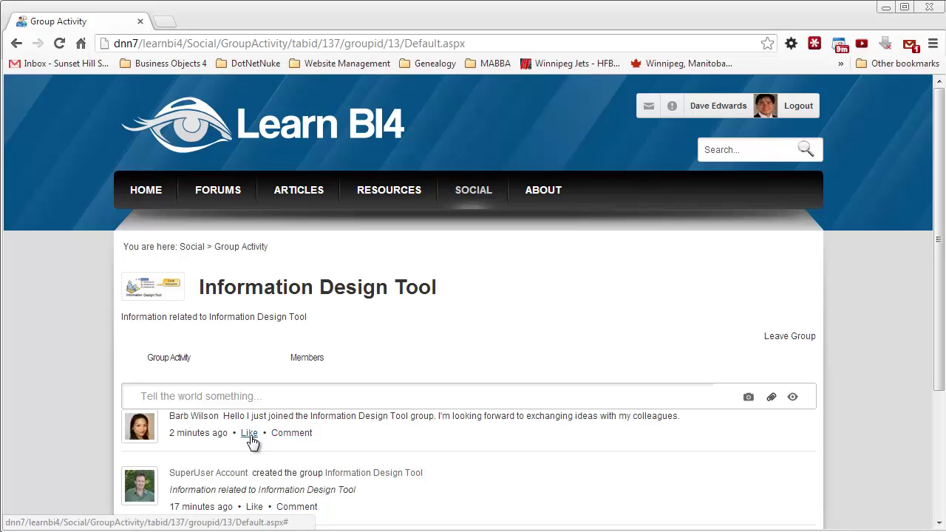
click(249, 434)
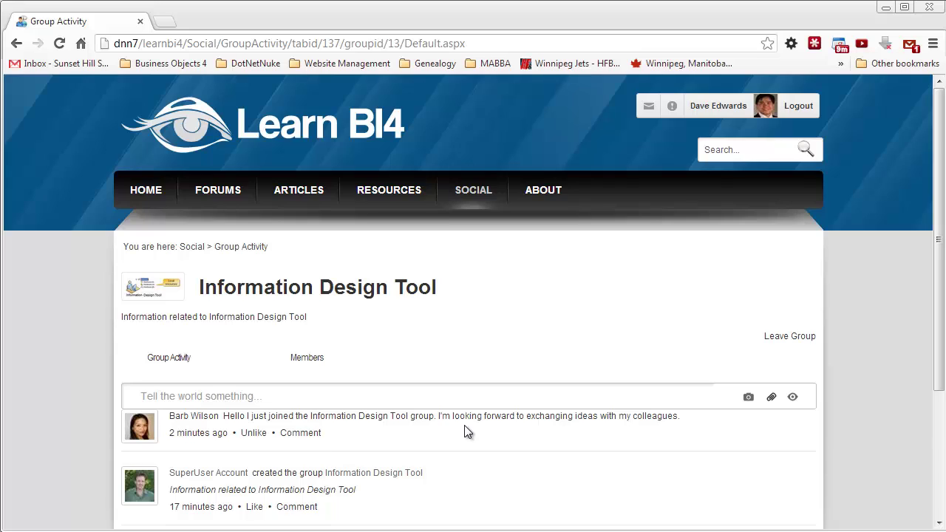
Step: Post a 'Welcome to the group' comment addressed to the new member beneath the introduction post
scroll(465, 434, down, 1)
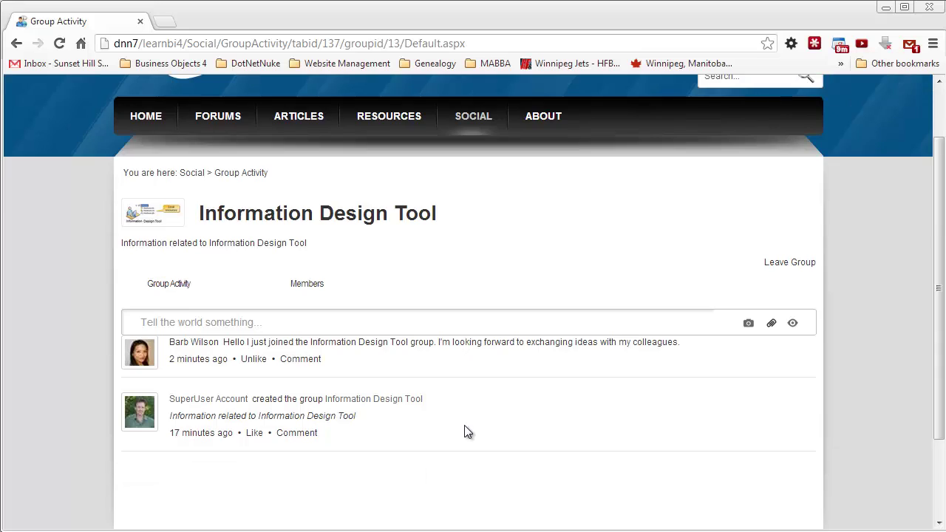
click(300, 360)
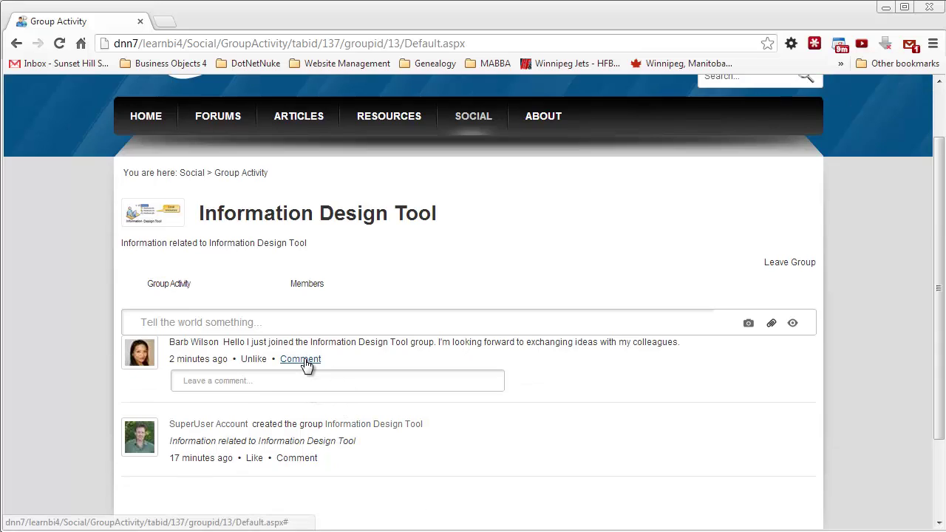
click(230, 383)
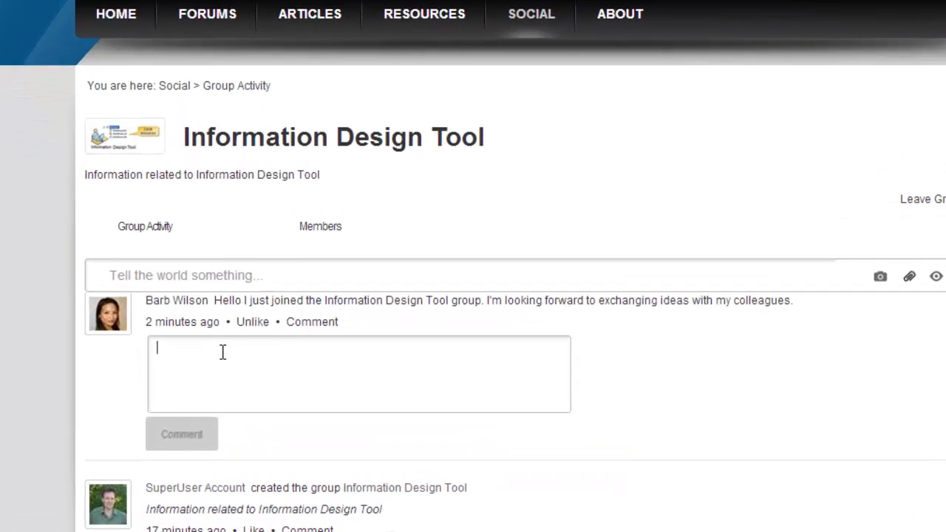
text(Welcome to t)
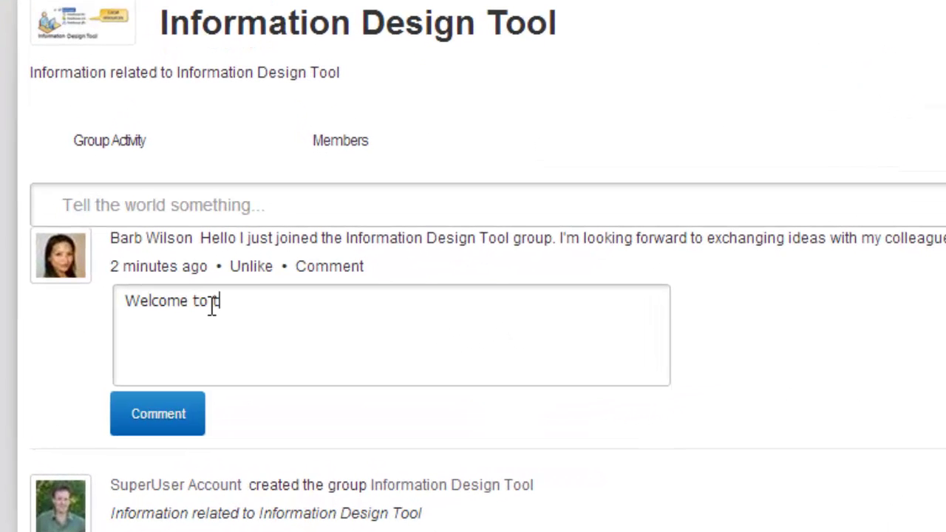
text(he group Barb)
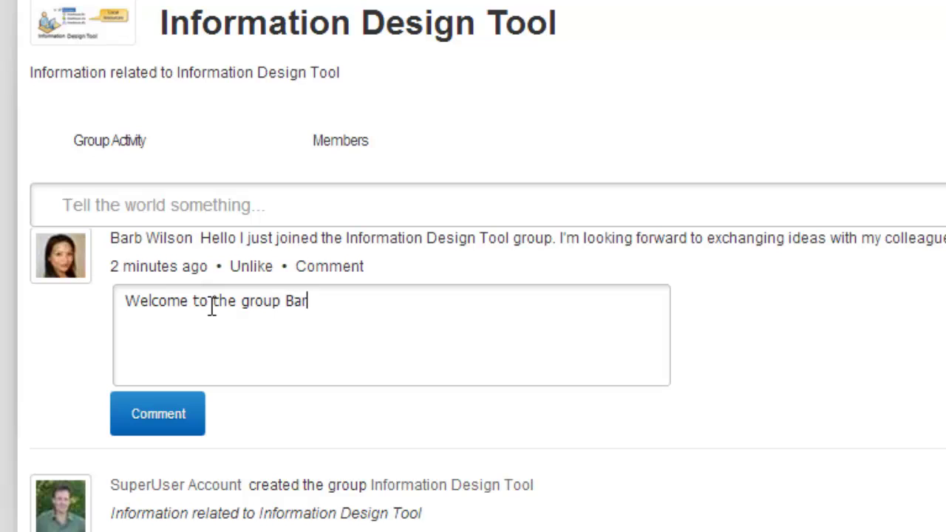
text(!)
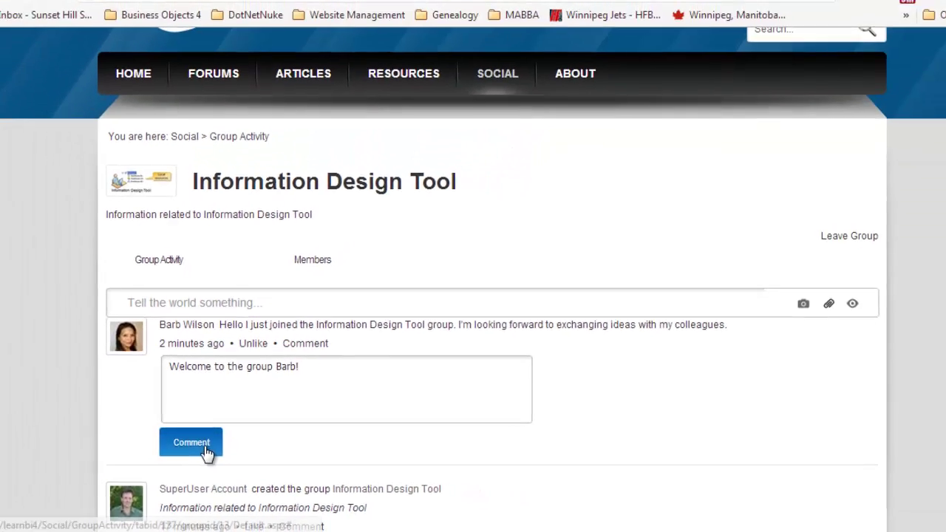
click(181, 420)
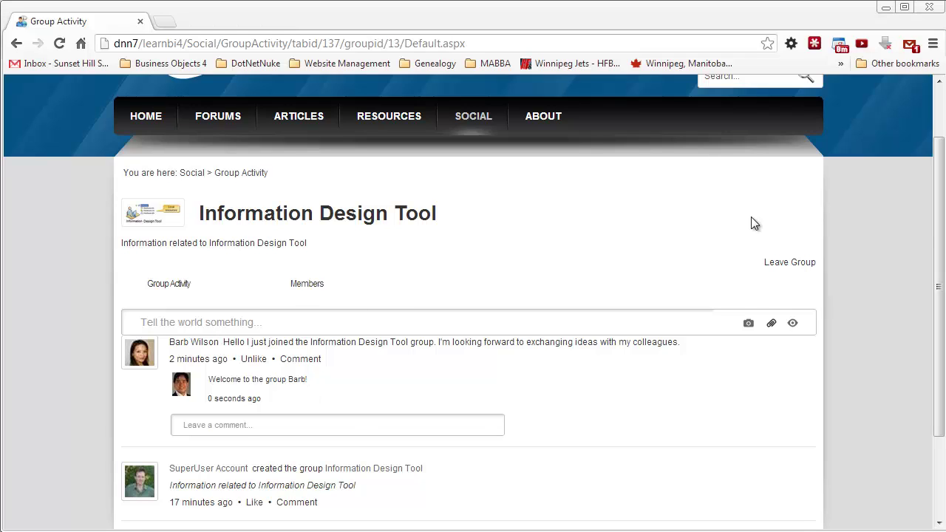
mouse_move(935, 230)
mouse_down()
mouse_move(932, 152)
mouse_move(939, 216)
mouse_up()
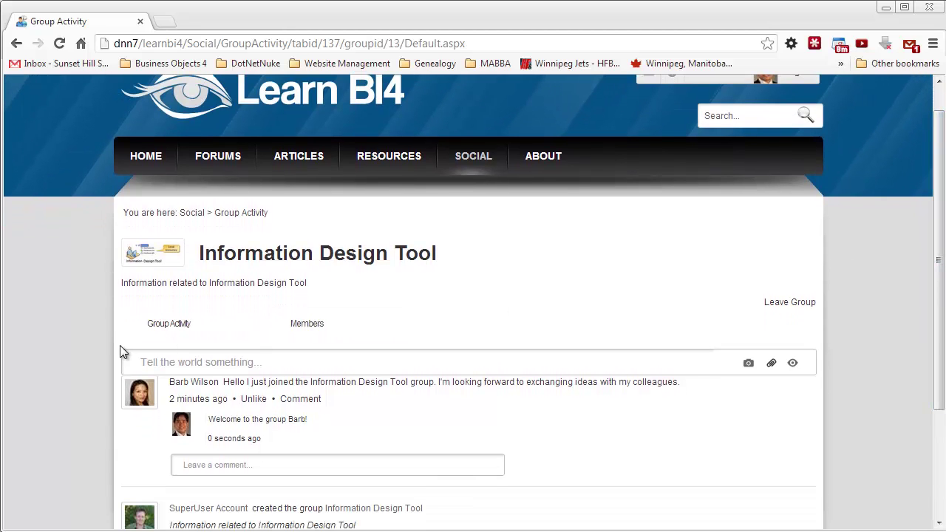
Step: Start a new group post and attach chart.jpg as its photo
click(158, 361)
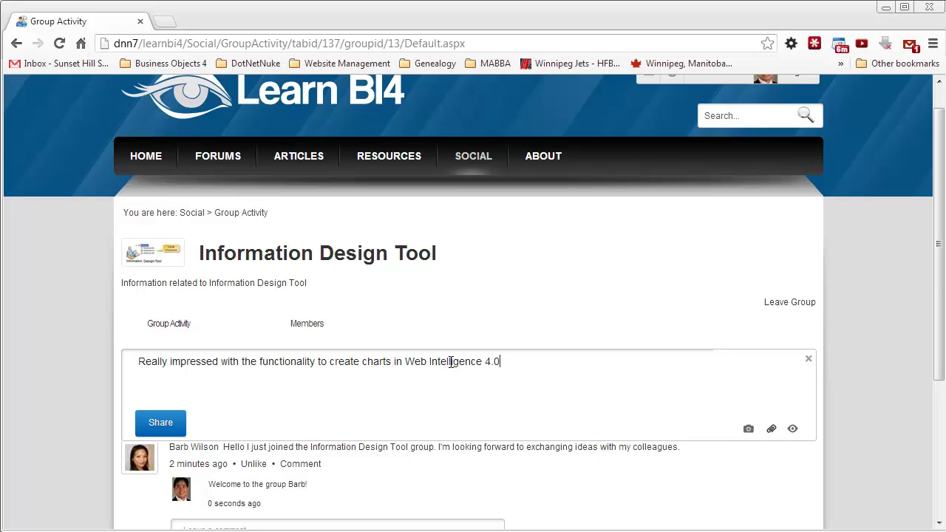
click(748, 430)
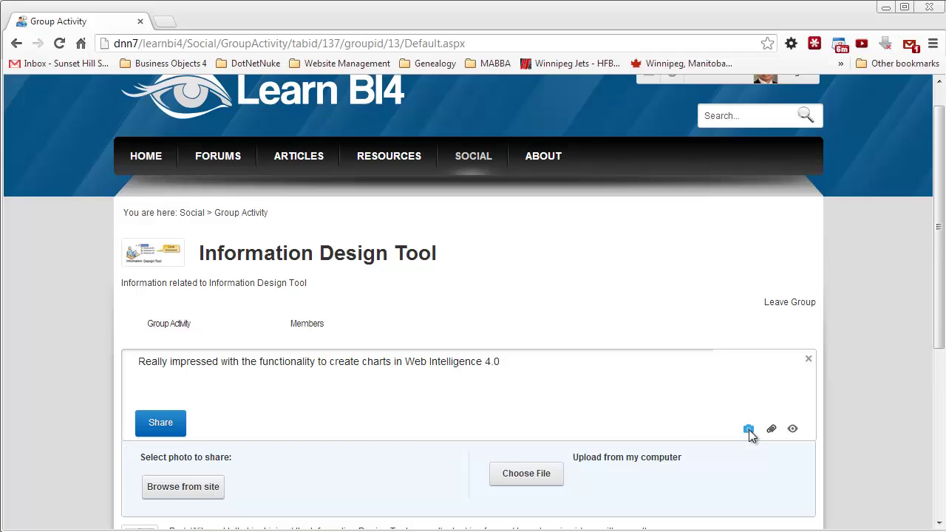
click(521, 474)
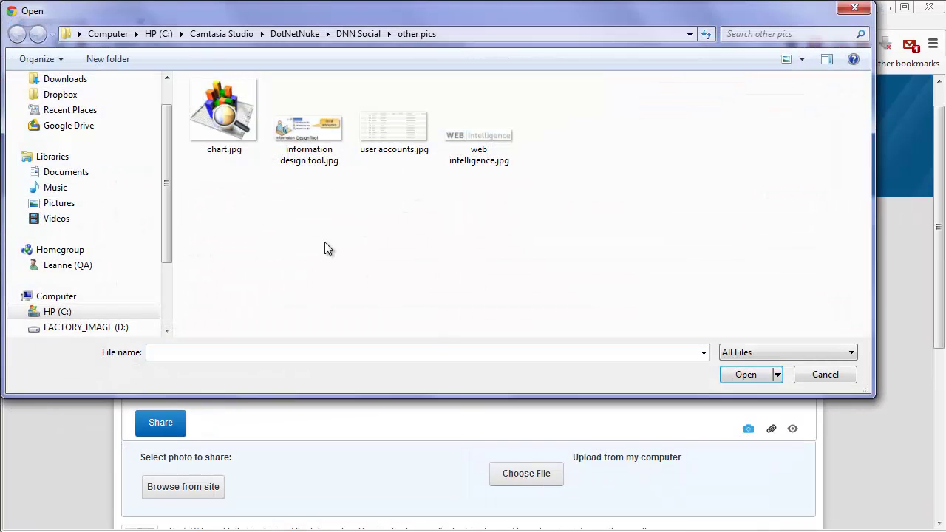
click(210, 122)
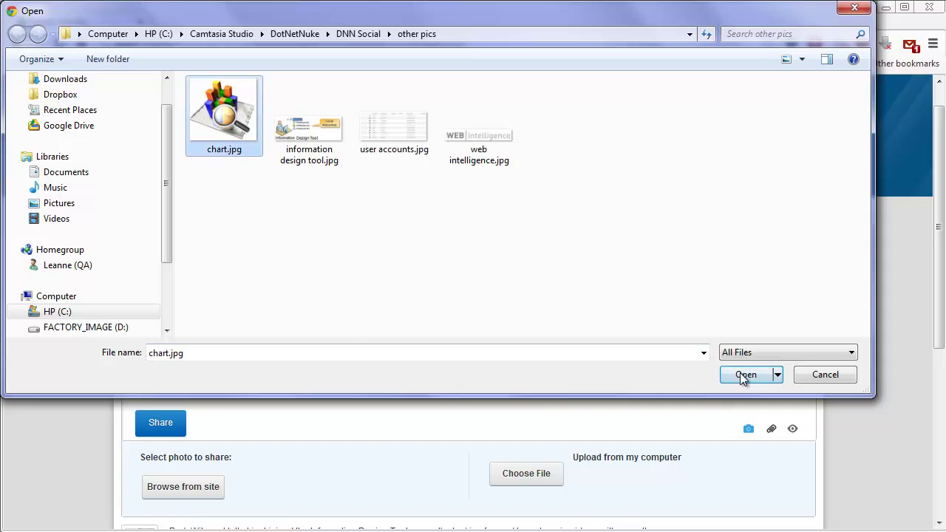
click(745, 374)
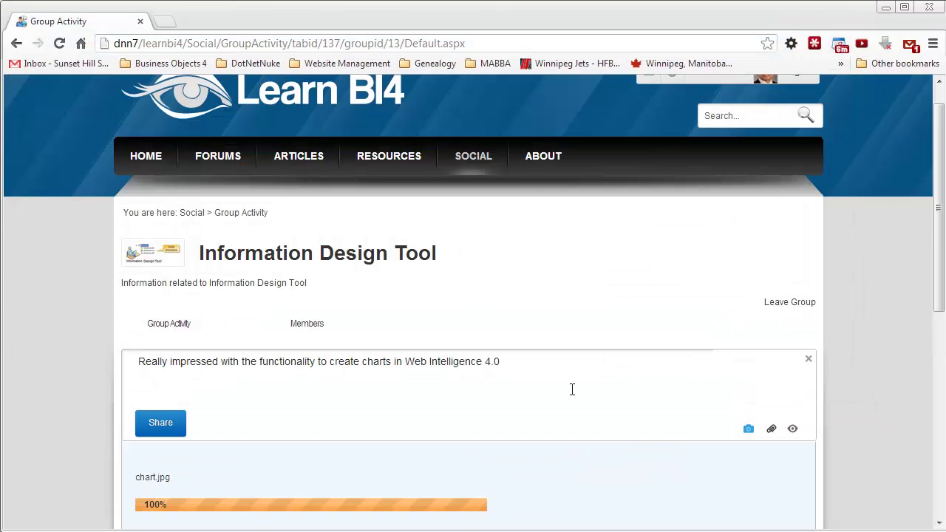
scroll(573, 389, down, 1)
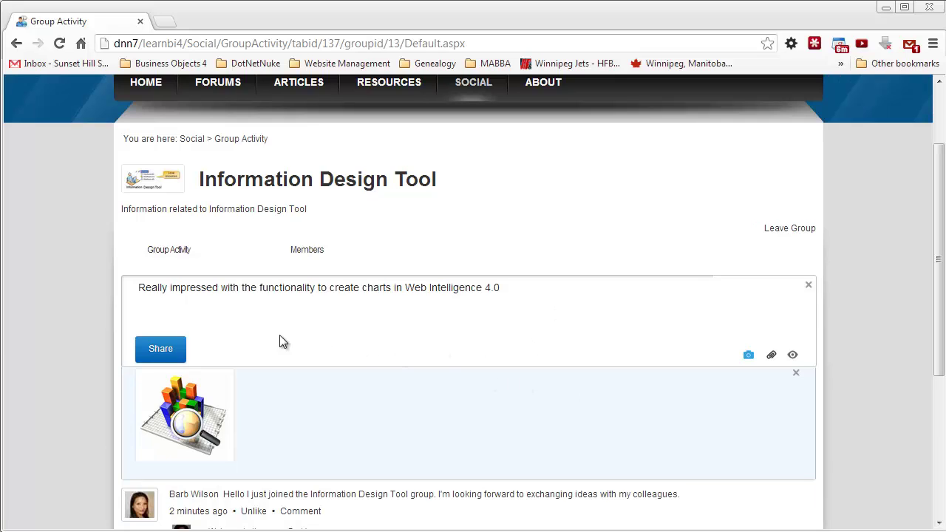
Step: Share the post praising Web Intelligence 4.0 chart creation and check it tops the feed
click(161, 358)
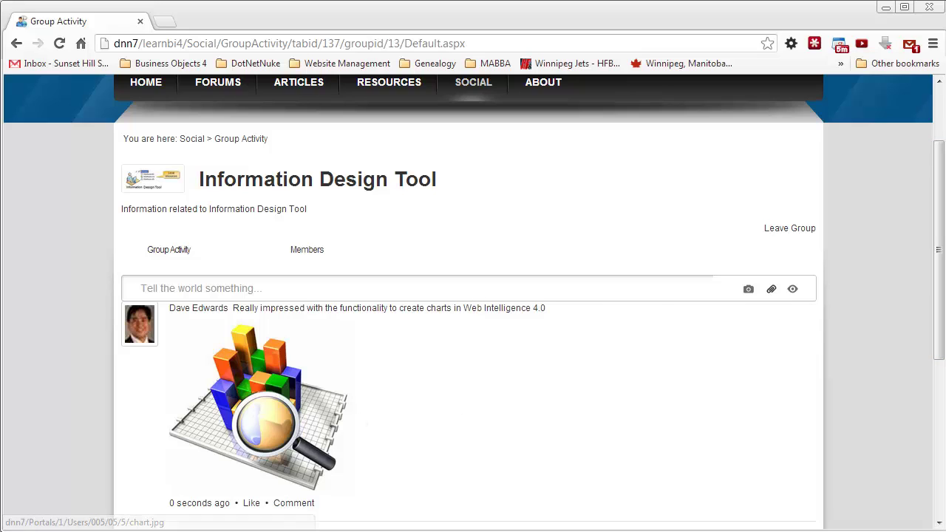
scroll(942, 238, down, 3)
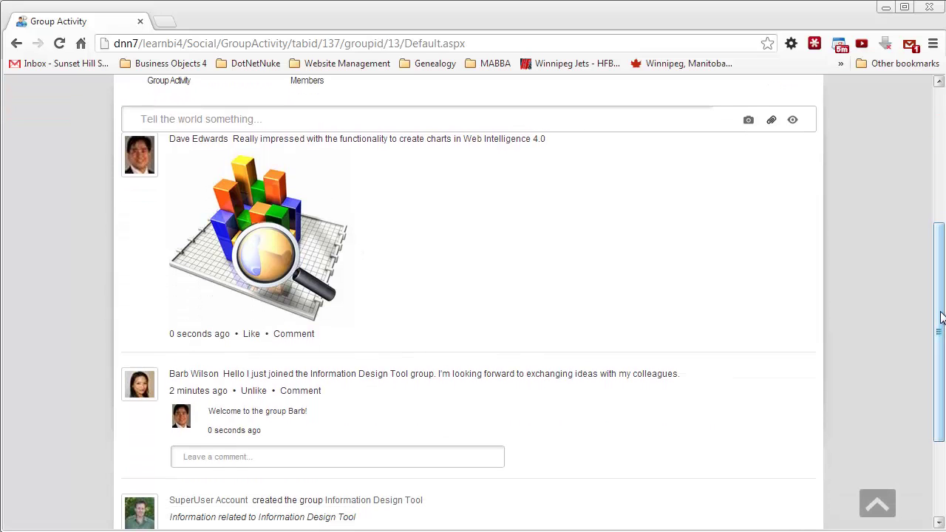
drag(940, 318, 940, 272)
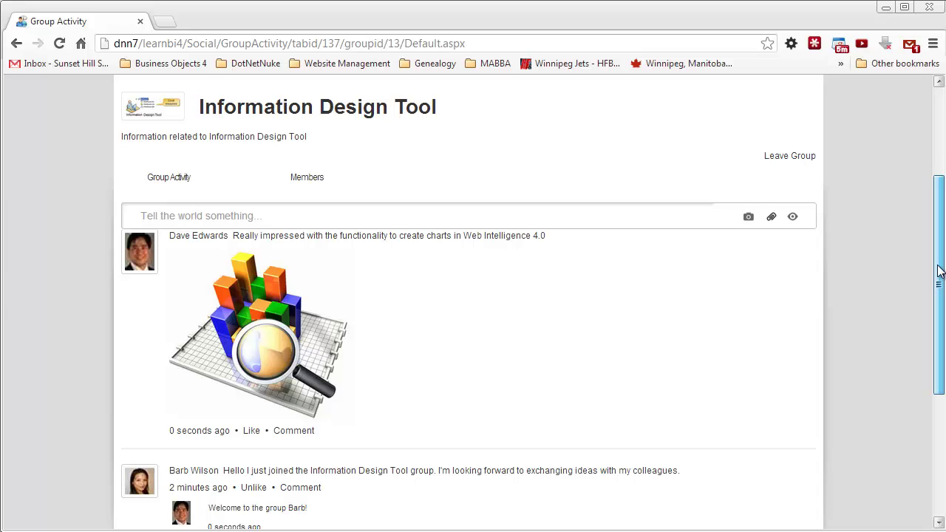
drag(938, 272, 941, 288)
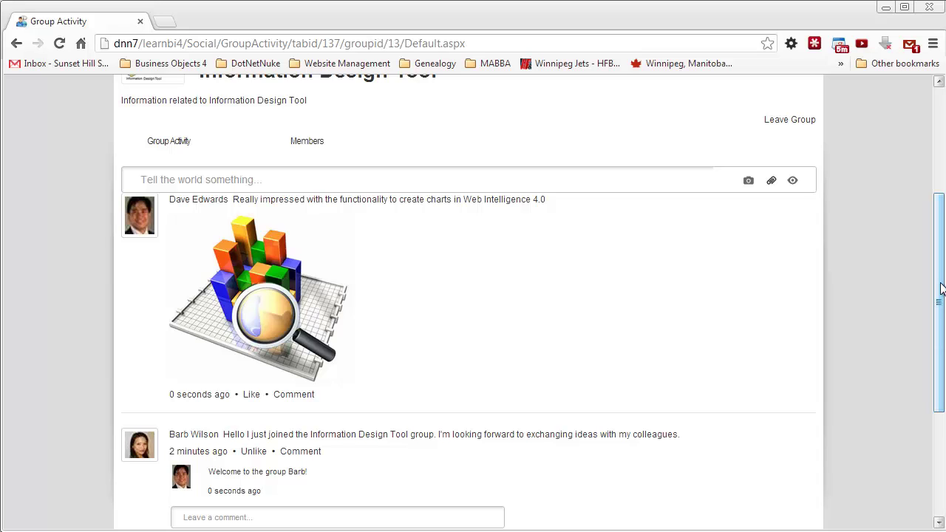
drag(940, 289, 941, 264)
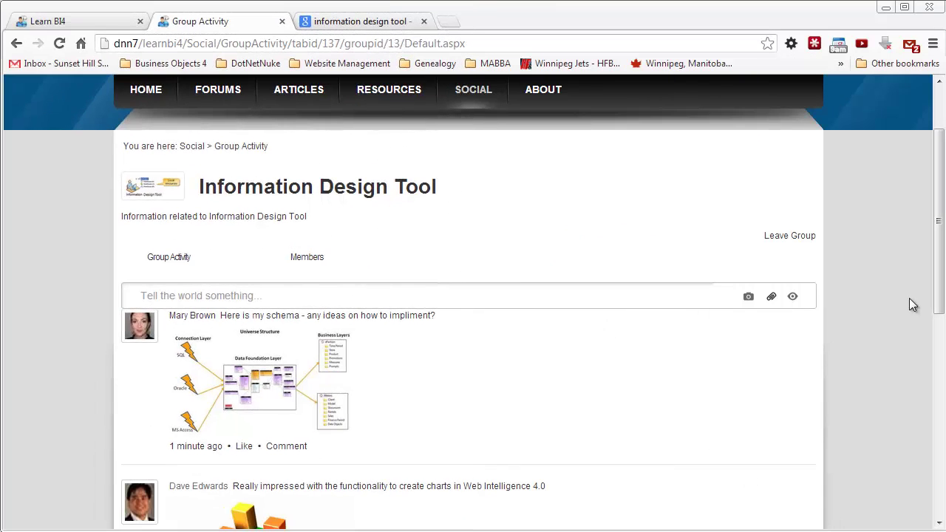
Step: In the other user's tab, scroll the group feed and open the introduction author's profile
drag(939, 285, 925, 238)
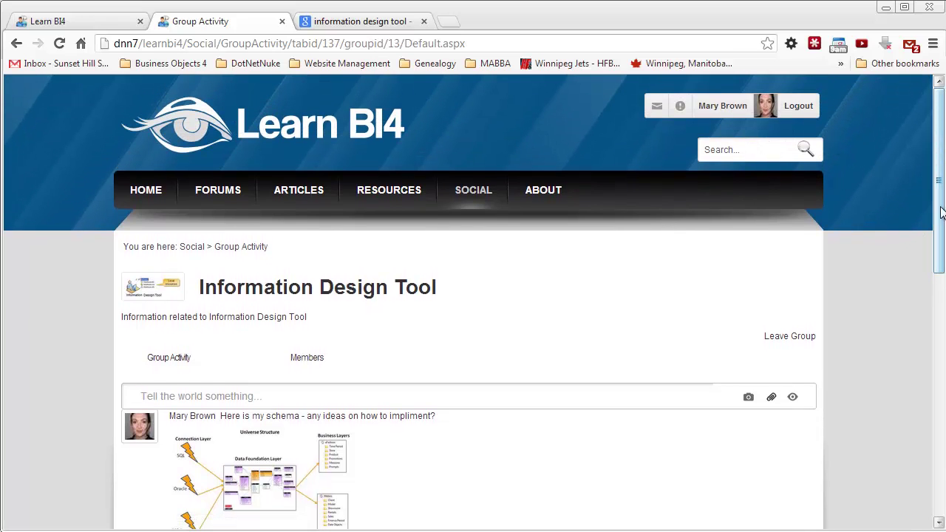
drag(939, 204, 939, 236)
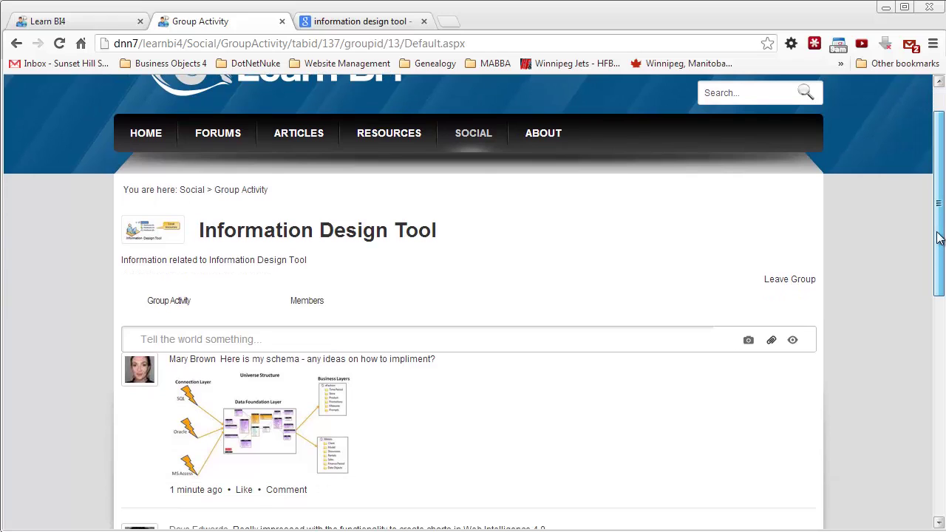
drag(938, 237, 943, 379)
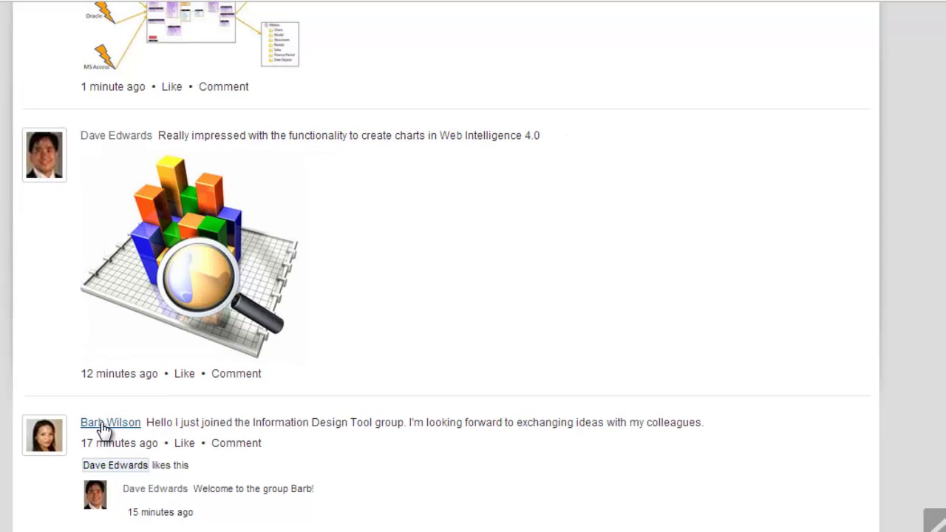
click(104, 423)
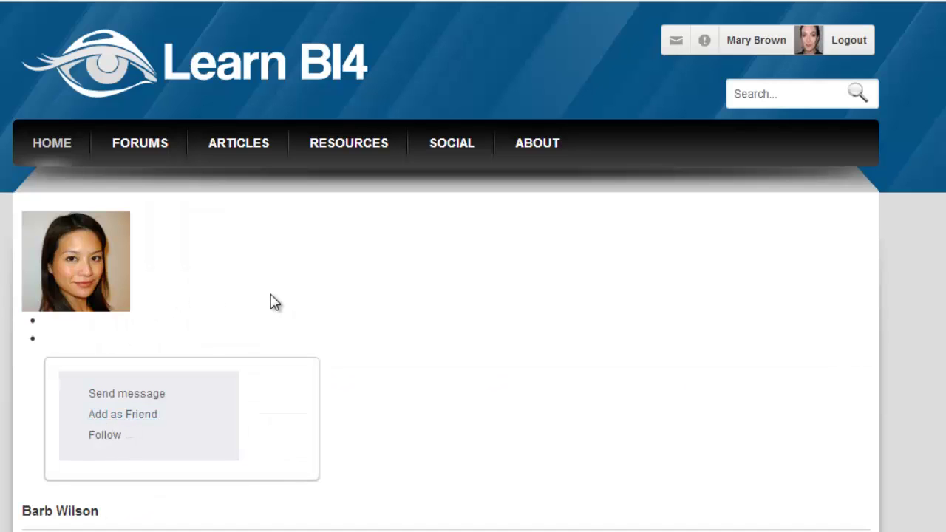
scroll(274, 302, down, 2)
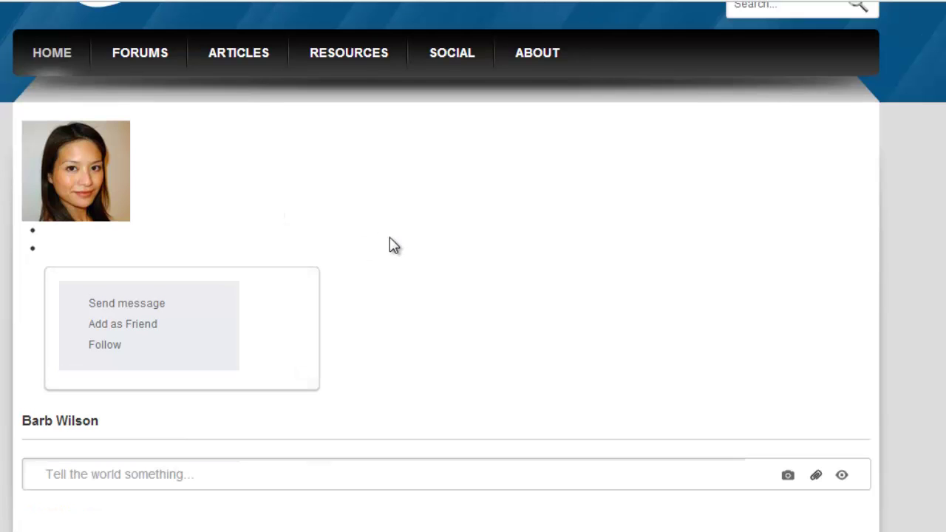
Step: Add this member as a friend so the profile shows Friend Request Pending
scroll(392, 245, up, 2)
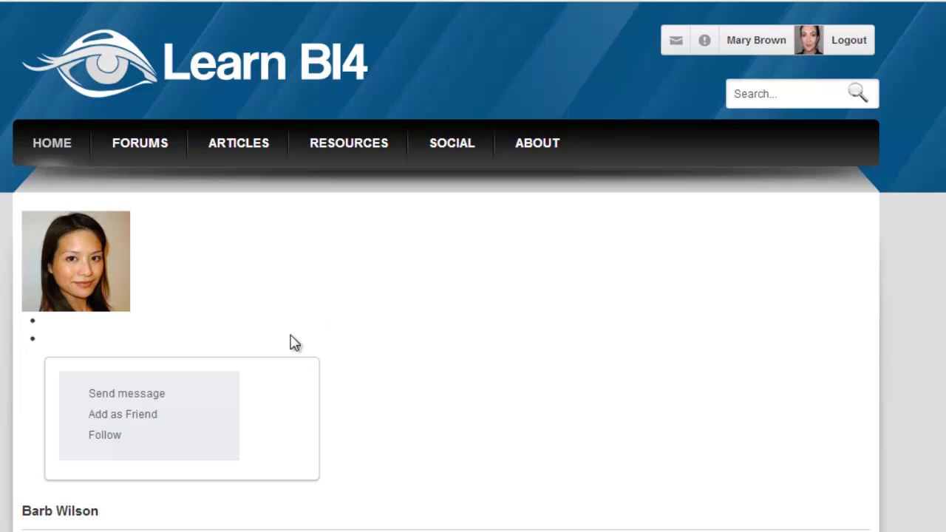
click(126, 422)
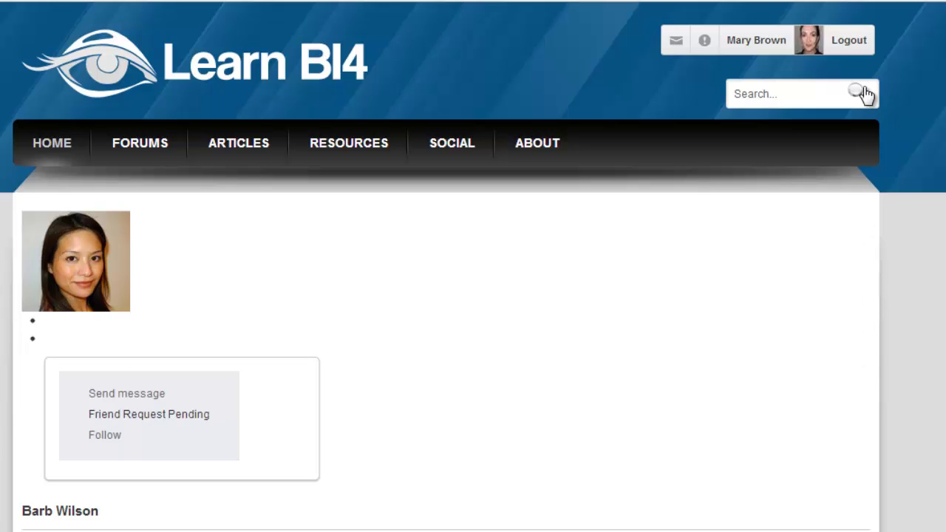
Step: Log out and sign in with the site member's username and password
click(850, 45)
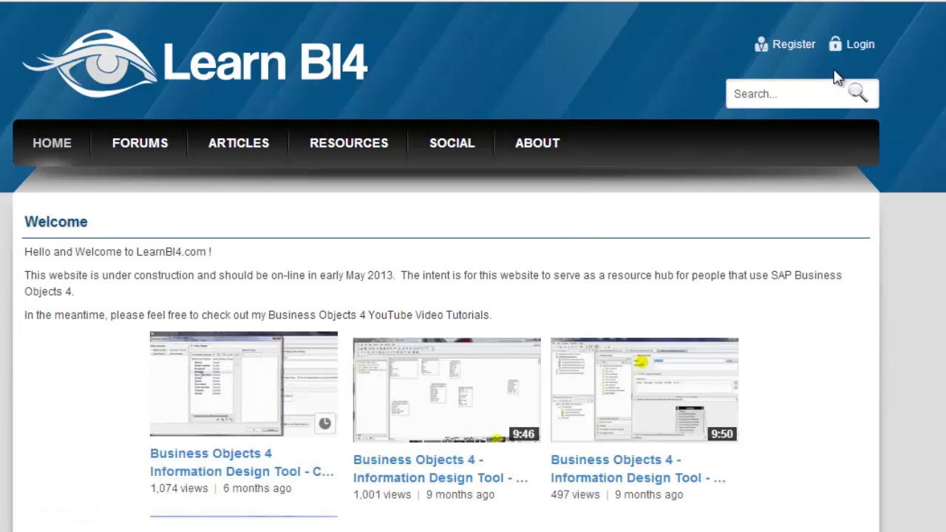
click(874, 50)
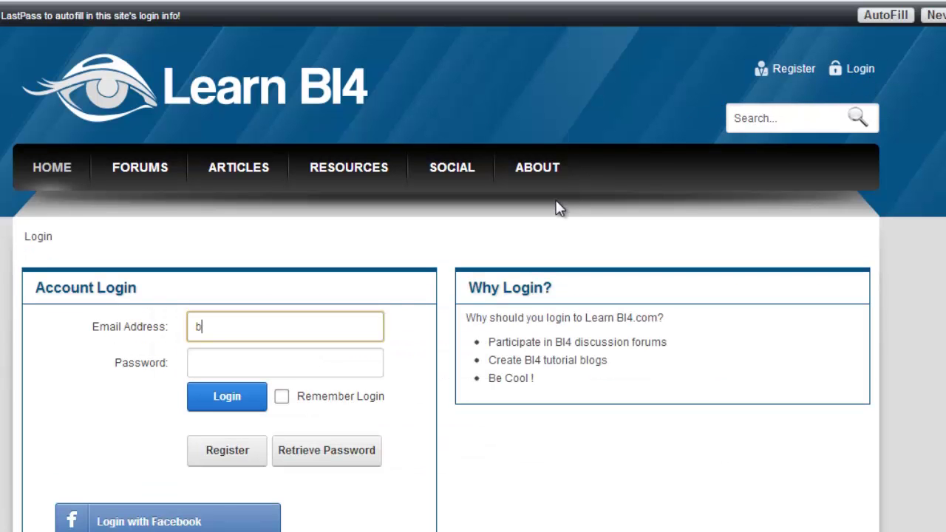
key(Tab)
text(••••••)
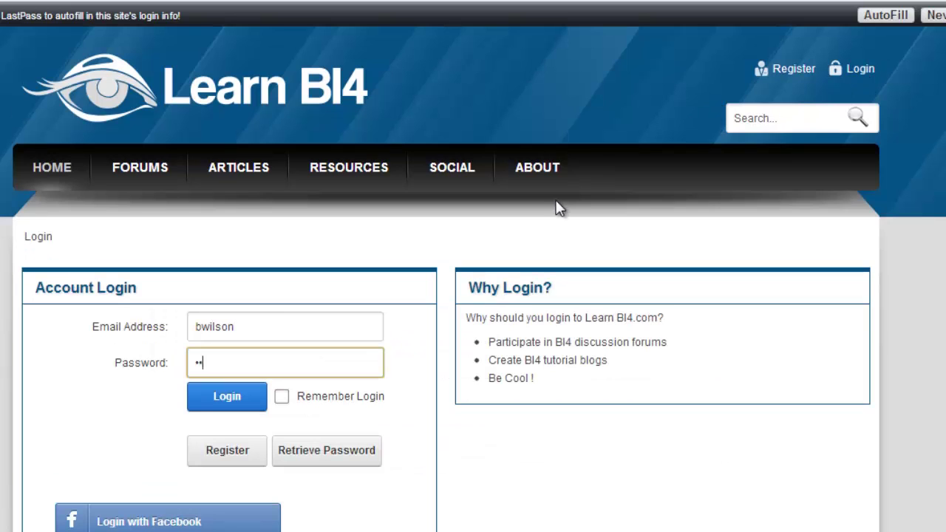
text(••)
key(Return)
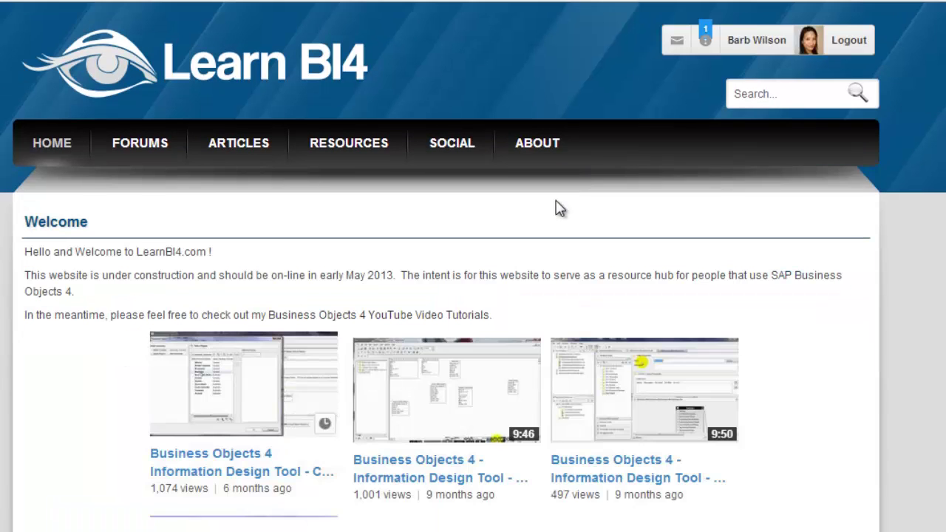
Step: Accept the pending friend request from the member's Notifications list
click(705, 37)
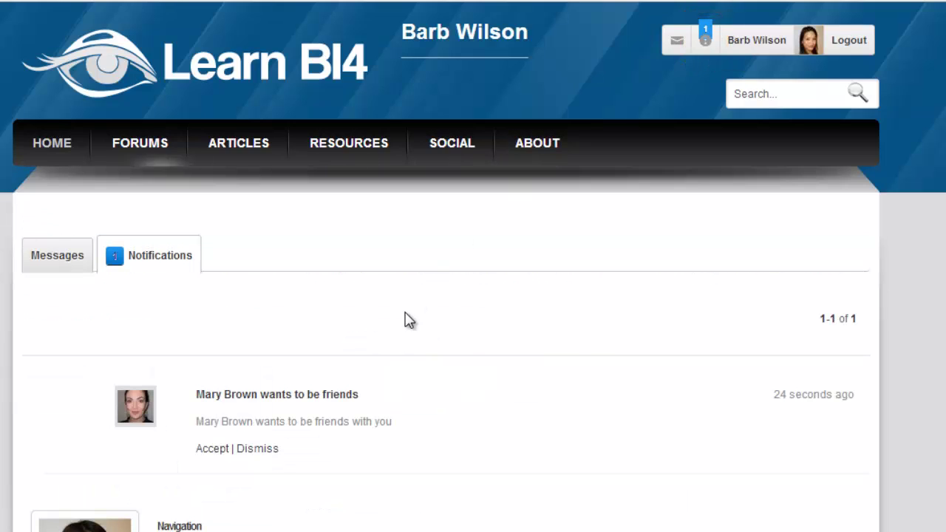
scroll(406, 318, down, 1)
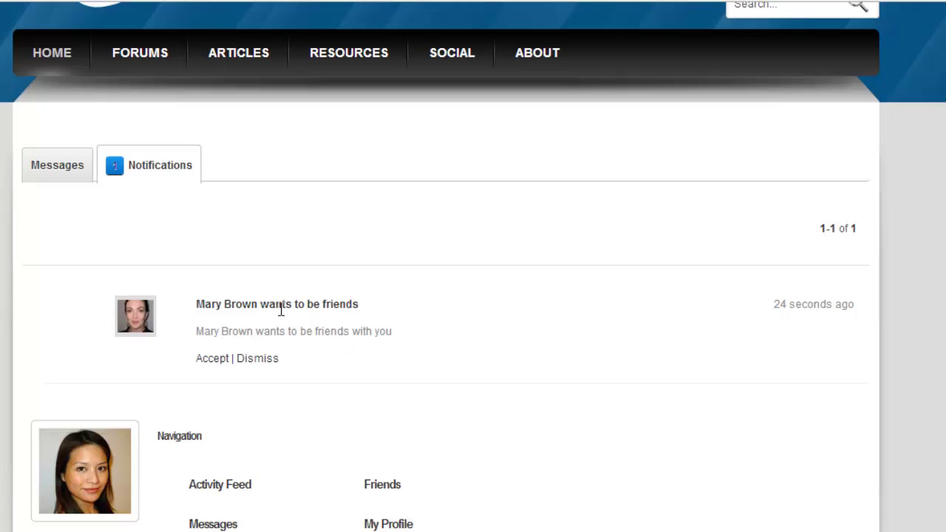
drag(259, 303, 196, 304)
click(402, 294)
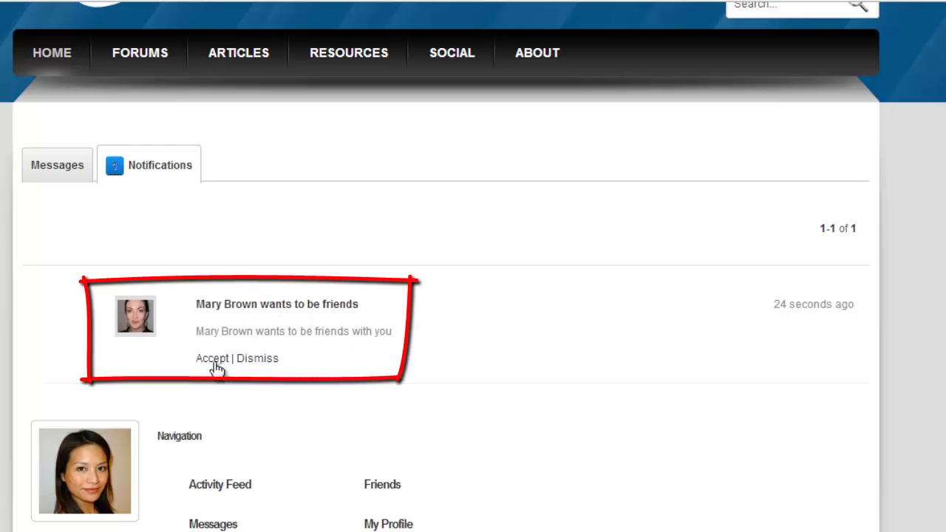
click(213, 360)
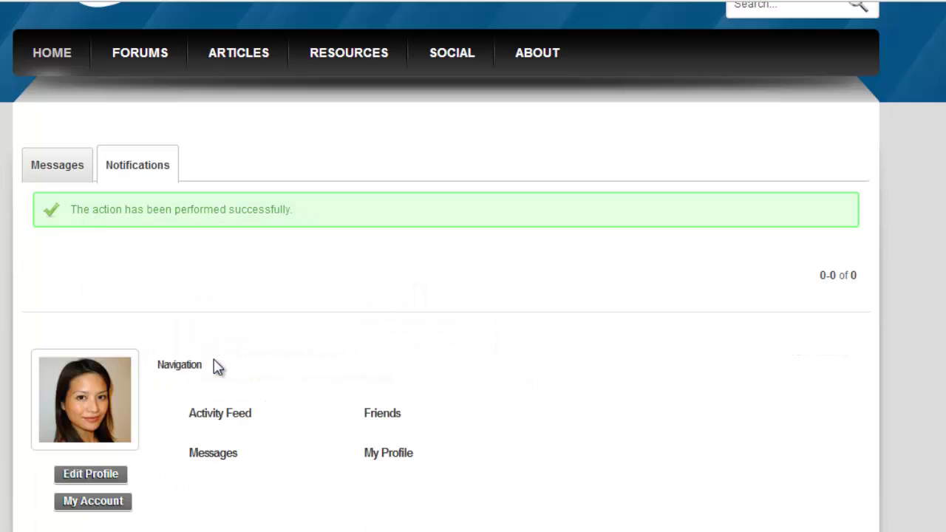
scroll(354, 358, up, 2)
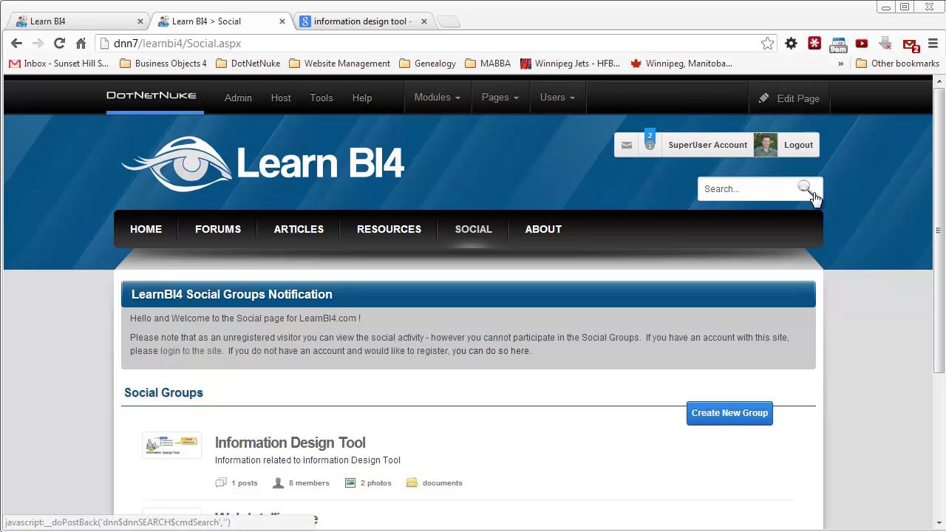
Step: Put the Social page into edit mode and open the Social Groups module's Settings
mouse_move(782, 102)
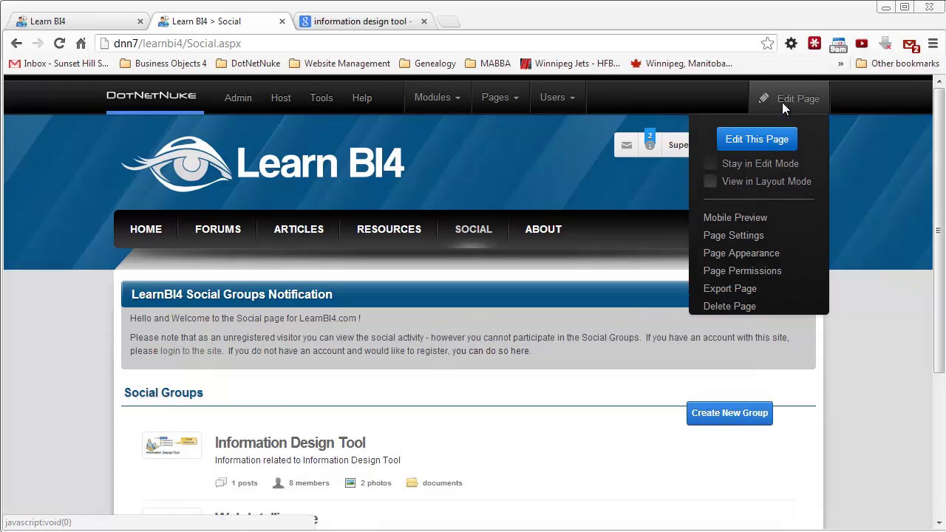
click(769, 147)
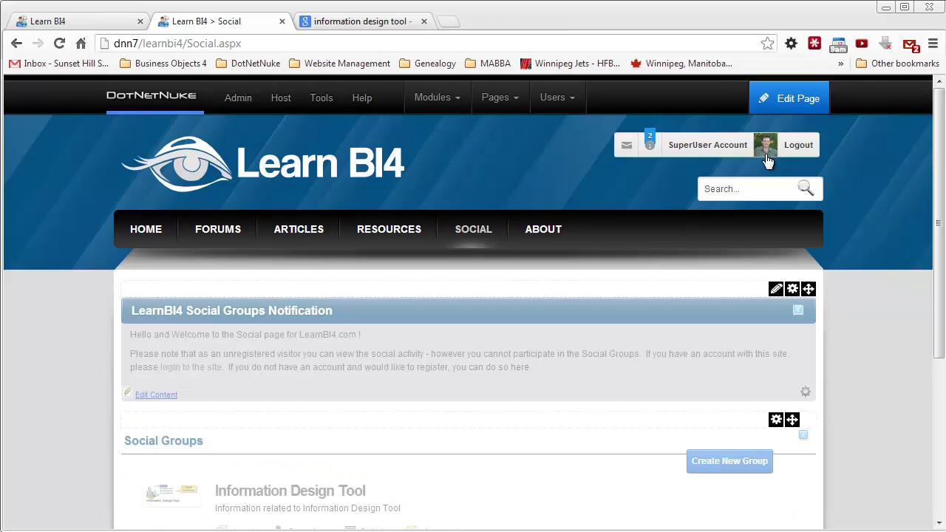
scroll(697, 405, down, 1)
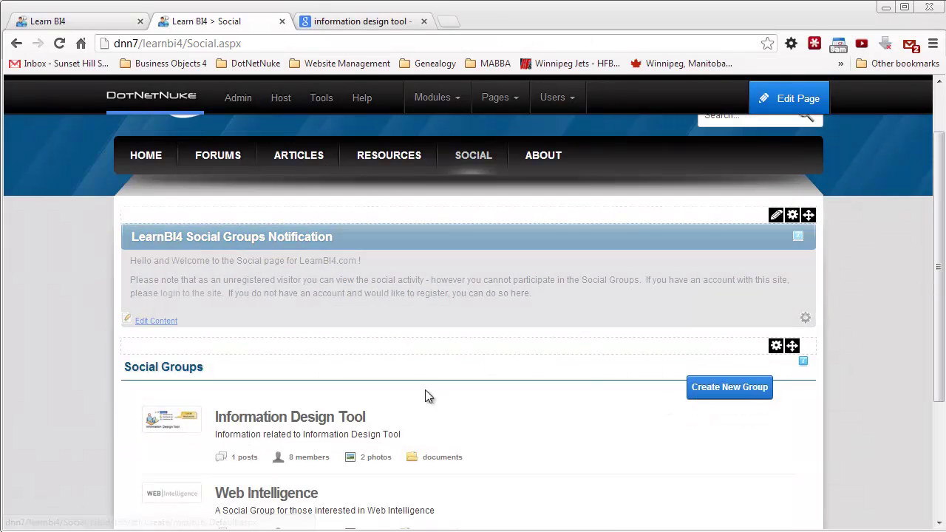
mouse_move(776, 347)
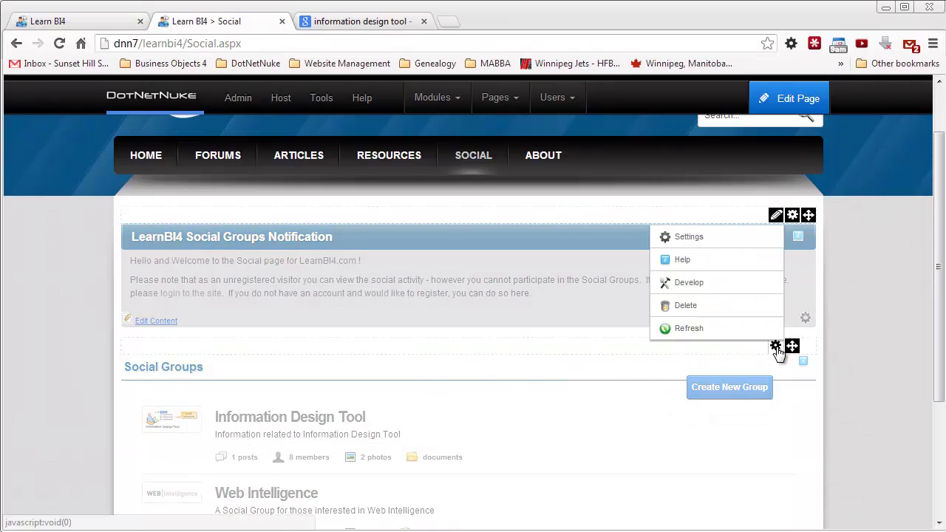
click(689, 242)
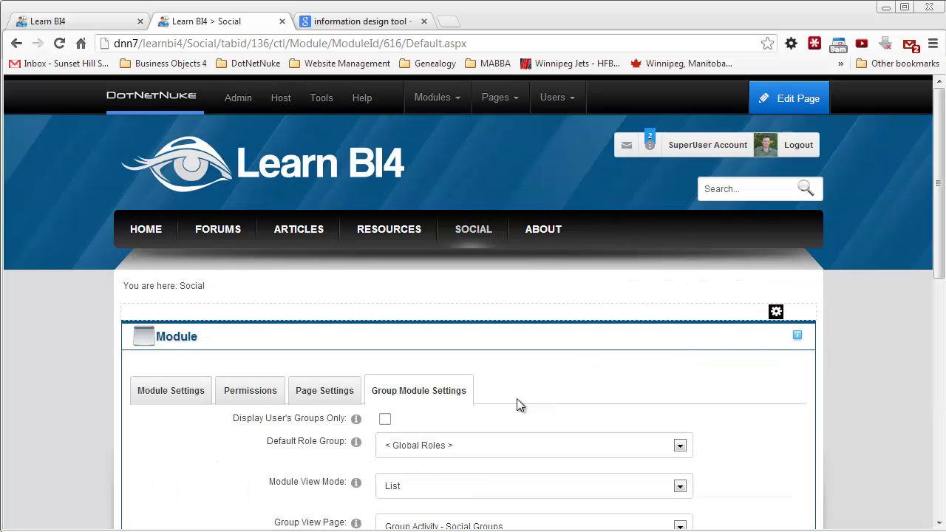
Step: On the Permissions grid, cycle Article Moderator's Group Moderators right through grant, deny and cleared
click(243, 395)
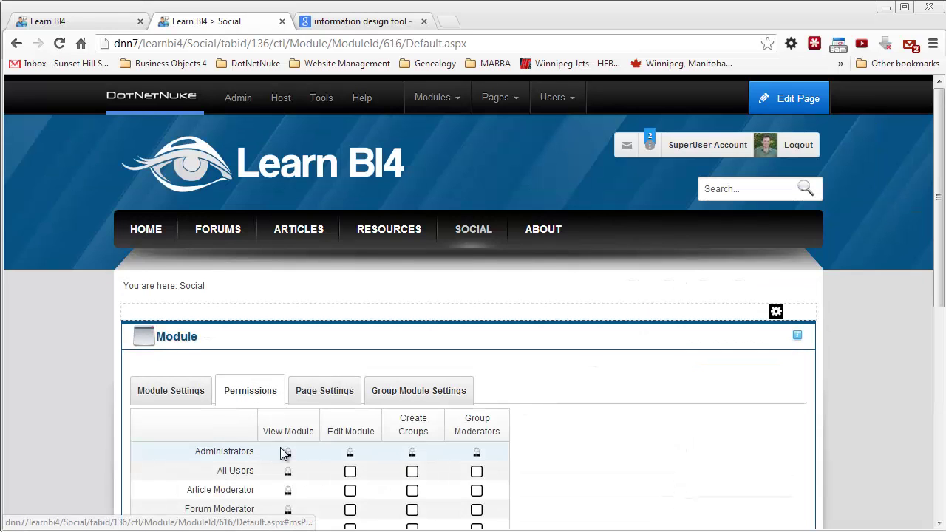
scroll(281, 452, down, 2)
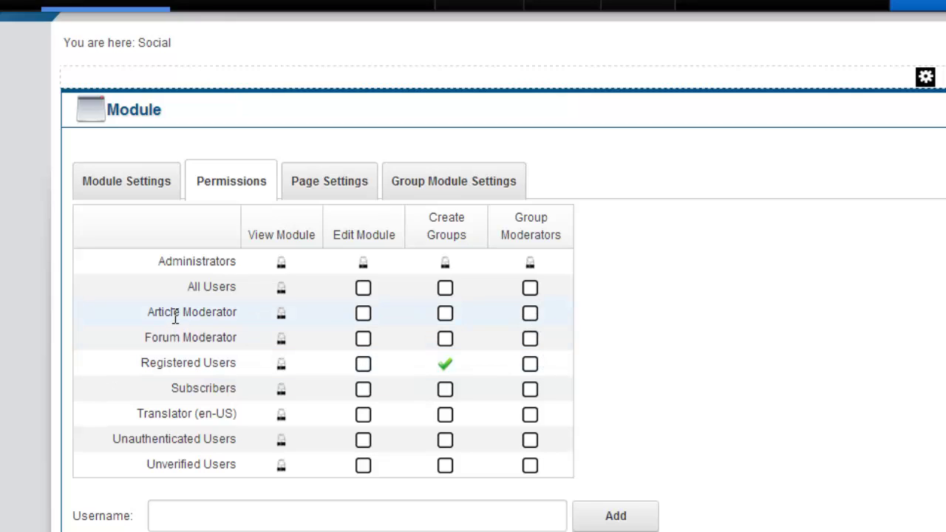
click(530, 314)
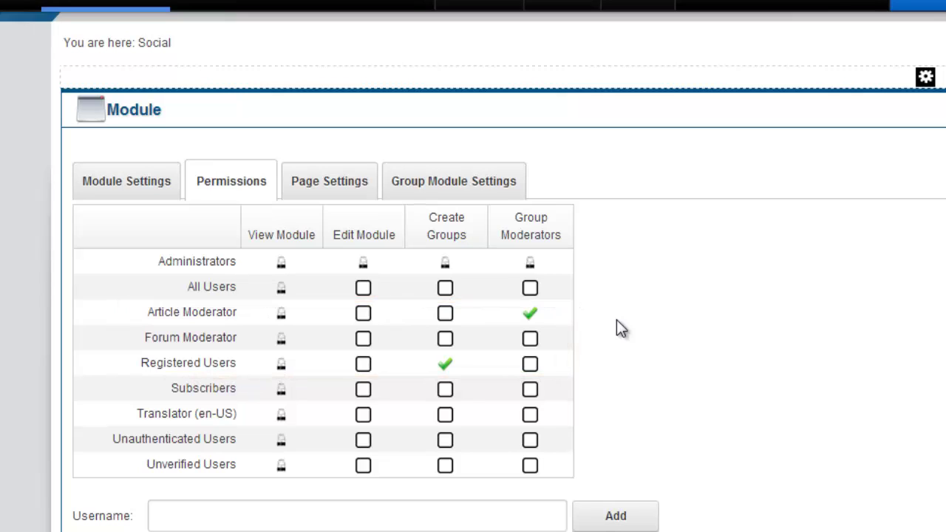
click(530, 316)
drag(235, 315, 129, 318)
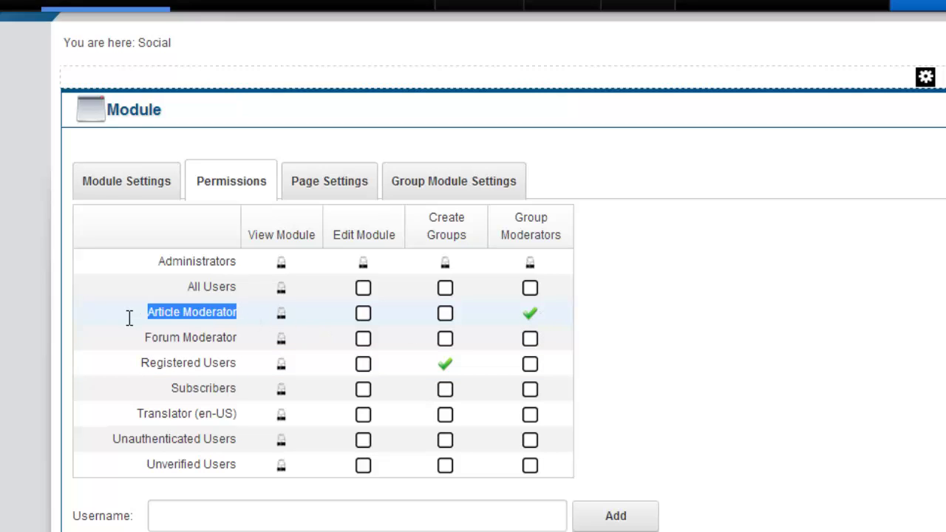
click(560, 310)
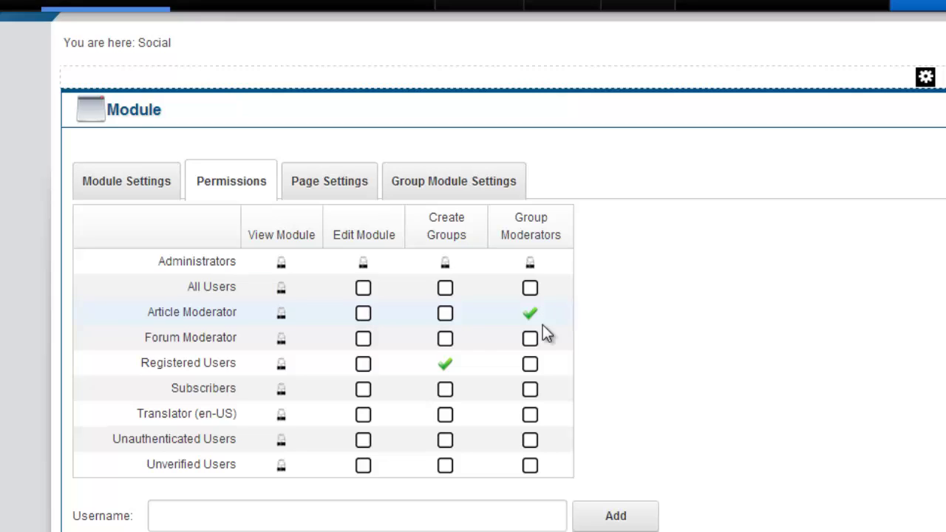
click(530, 314)
click(530, 314)
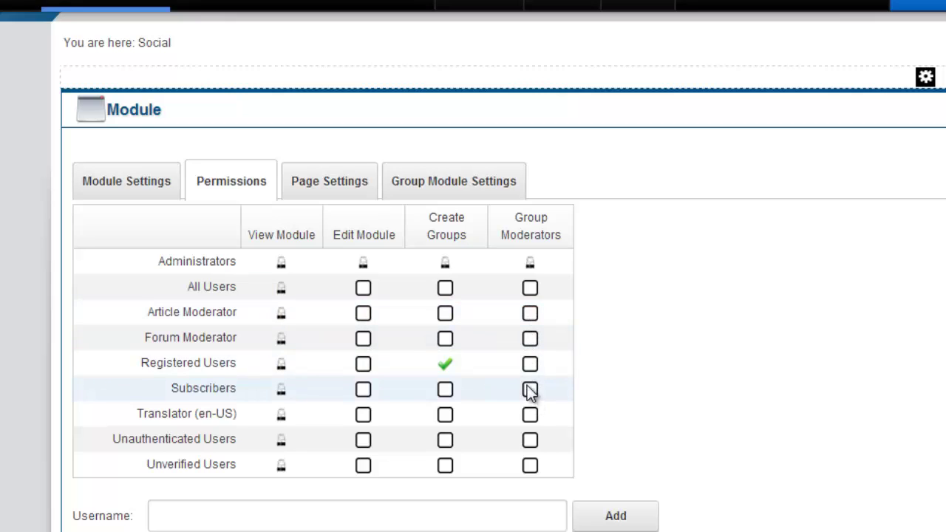
click(530, 364)
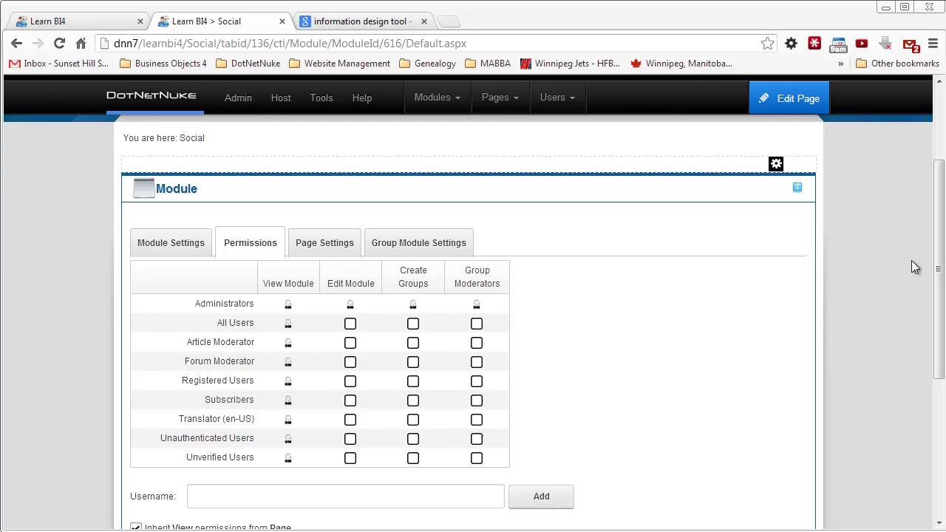
Step: Cancel the module settings and close edit mode on the Social page
drag(937, 259, 938, 396)
click(294, 299)
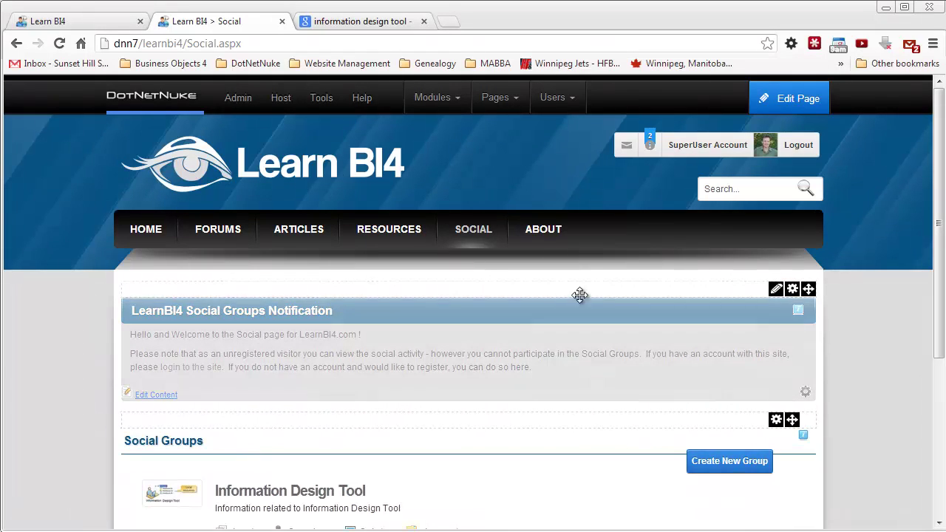
mouse_move(785, 98)
click(733, 143)
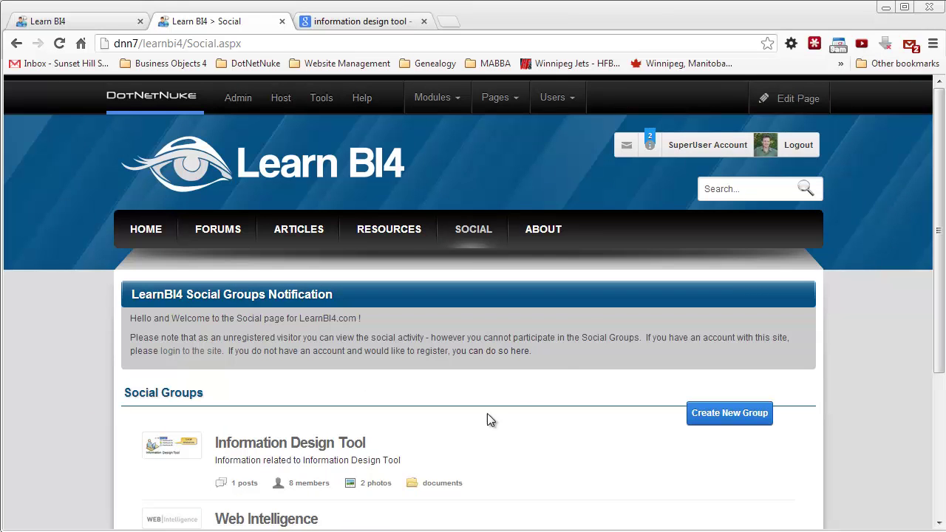
Step: Open the Information Design Tool group's Members list and scroll through the member cards
click(308, 447)
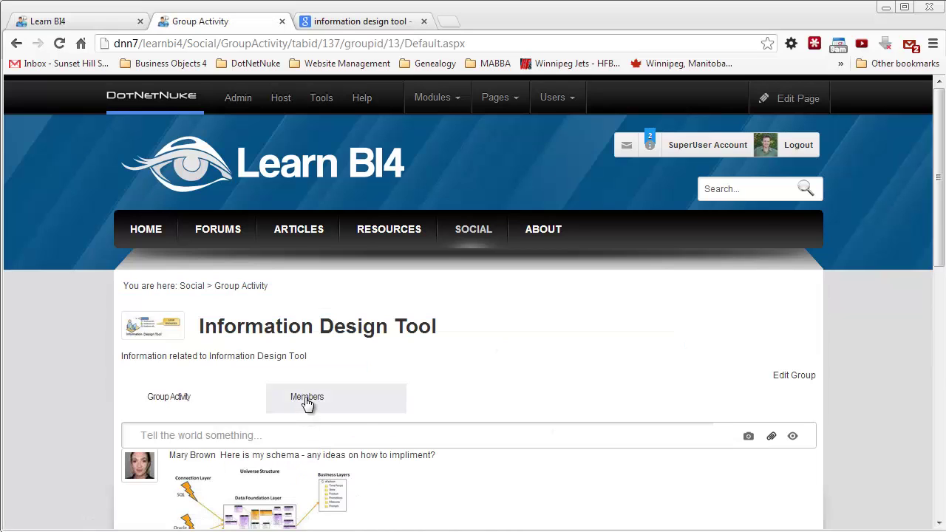
click(306, 399)
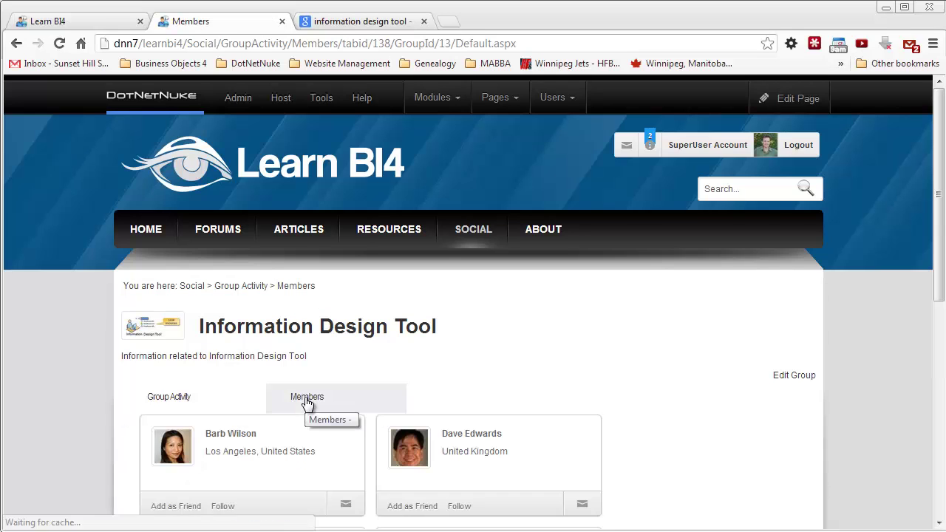
scroll(476, 358, down, 1)
scroll(476, 359, down, 2)
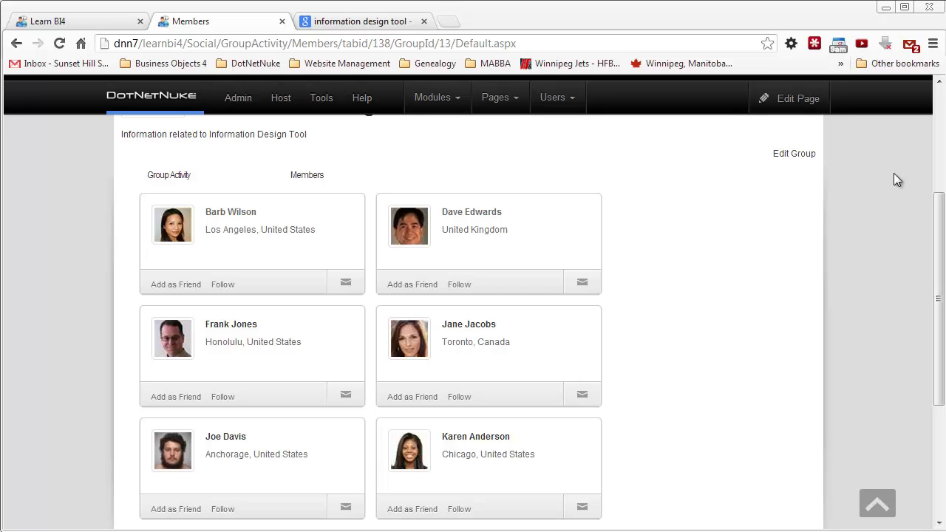
Step: Put the Members page in edit mode and open the Member Directory template settings
mouse_move(785, 95)
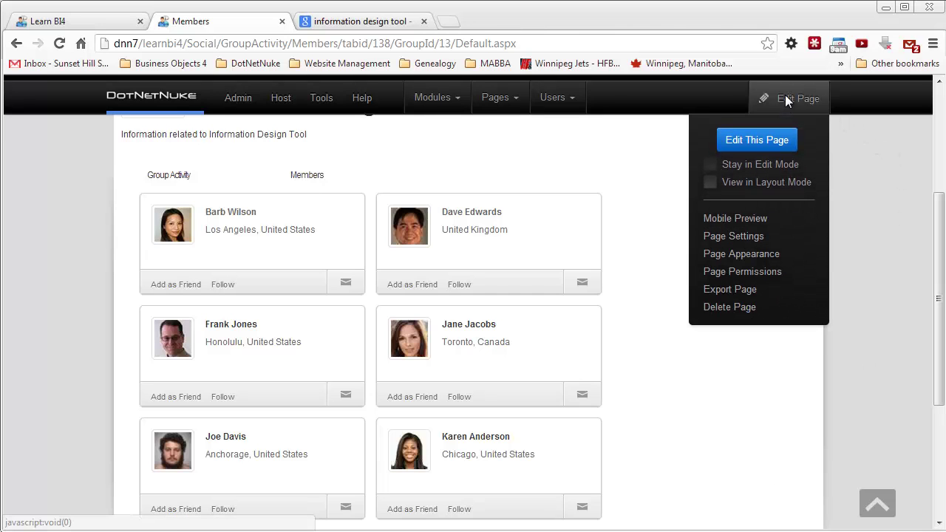
click(751, 143)
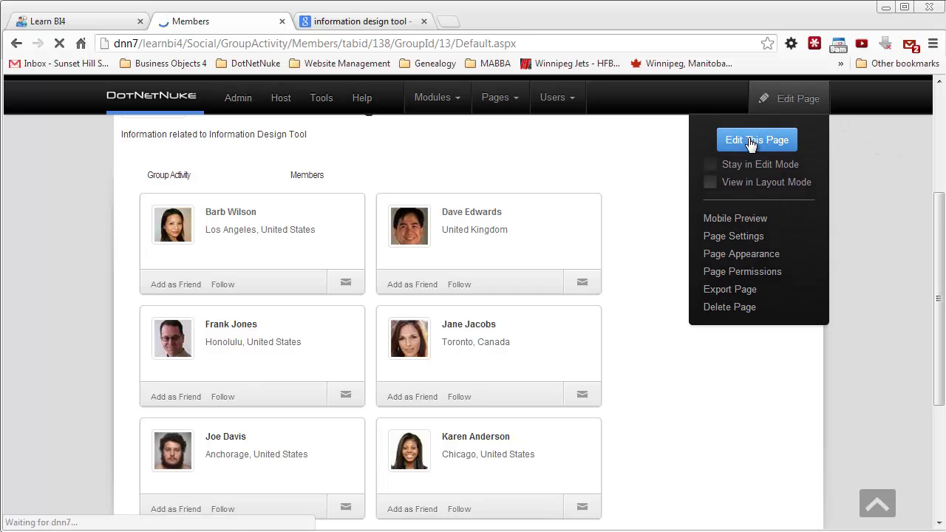
scroll(700, 274, down, 4)
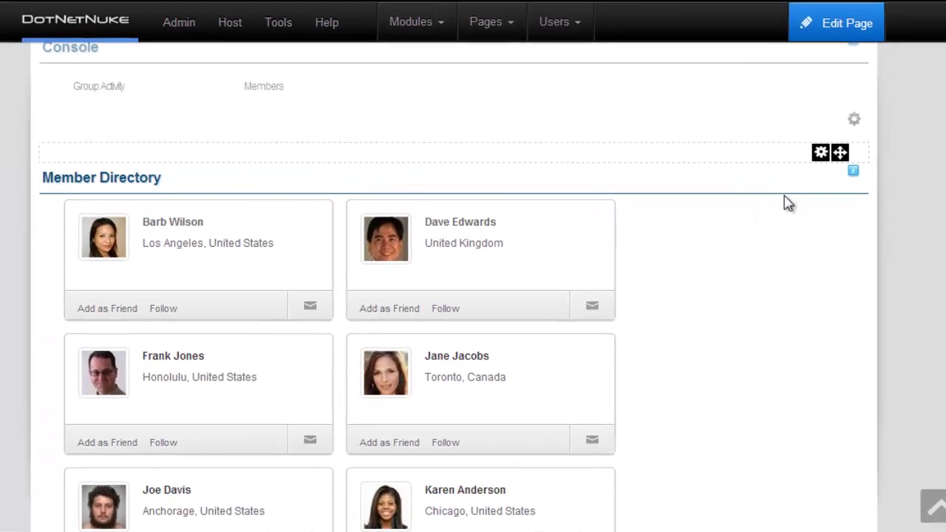
mouse_move(820, 153)
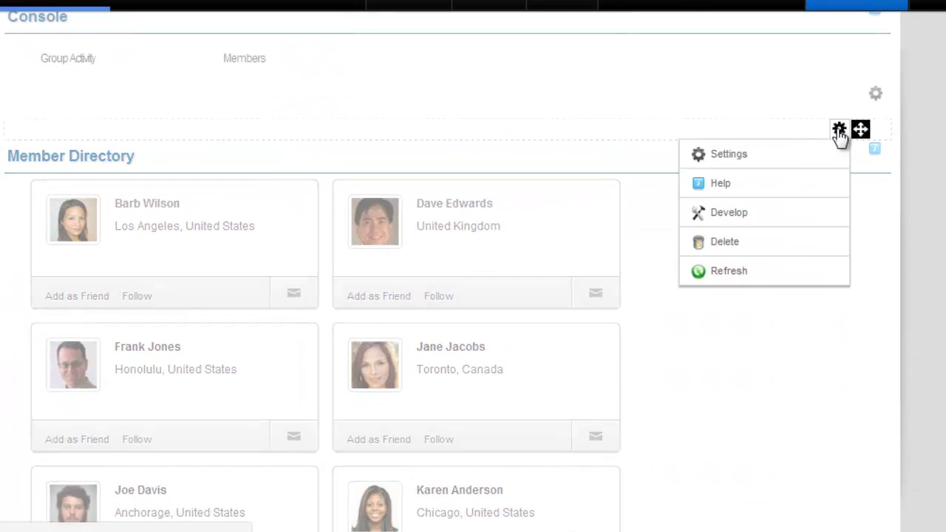
click(728, 155)
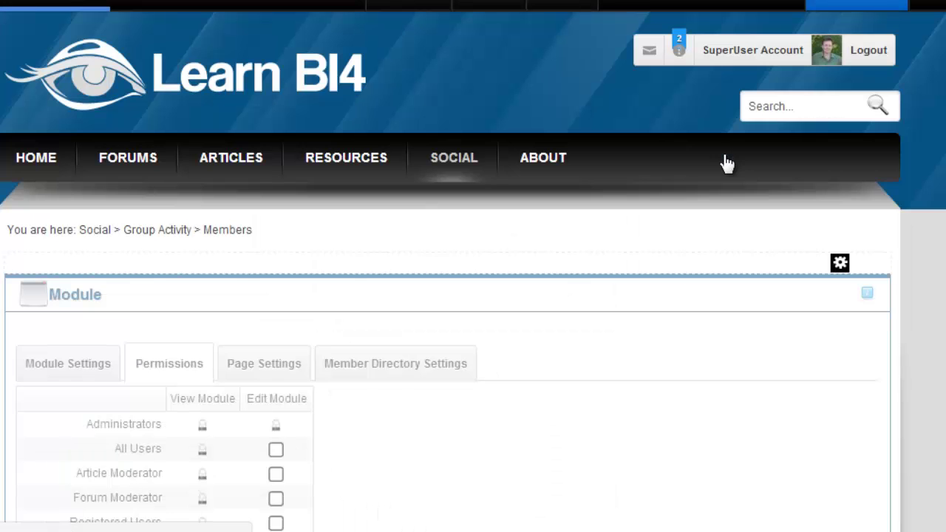
click(392, 364)
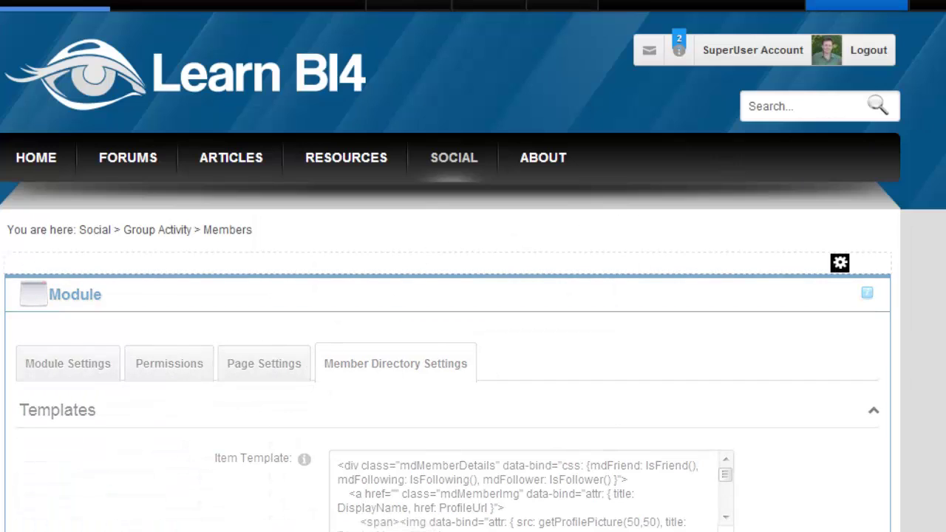
Step: Tick Enable PopUp and scroll the Item Template to the mdTitle binding
scroll(473, 296, down, 1)
scroll(580, 192, down, 3)
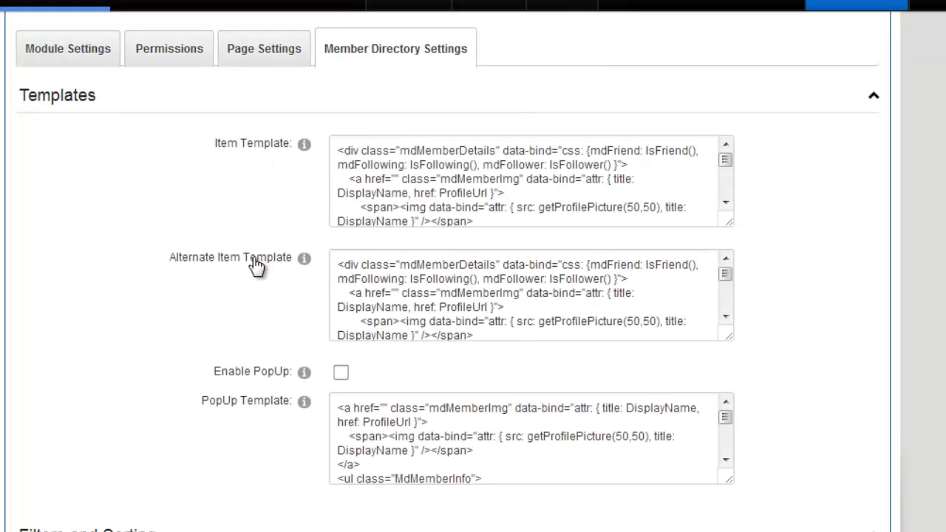
click(371, 410)
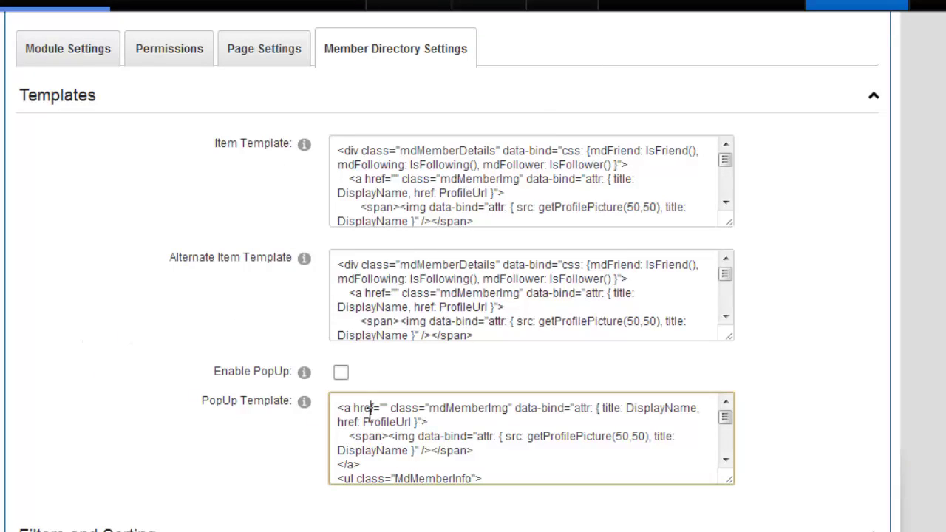
click(341, 374)
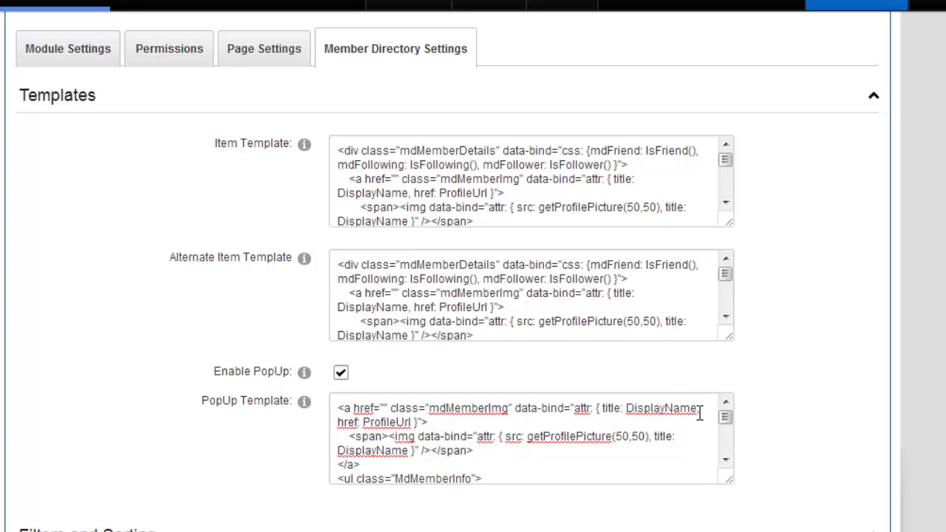
click(374, 166)
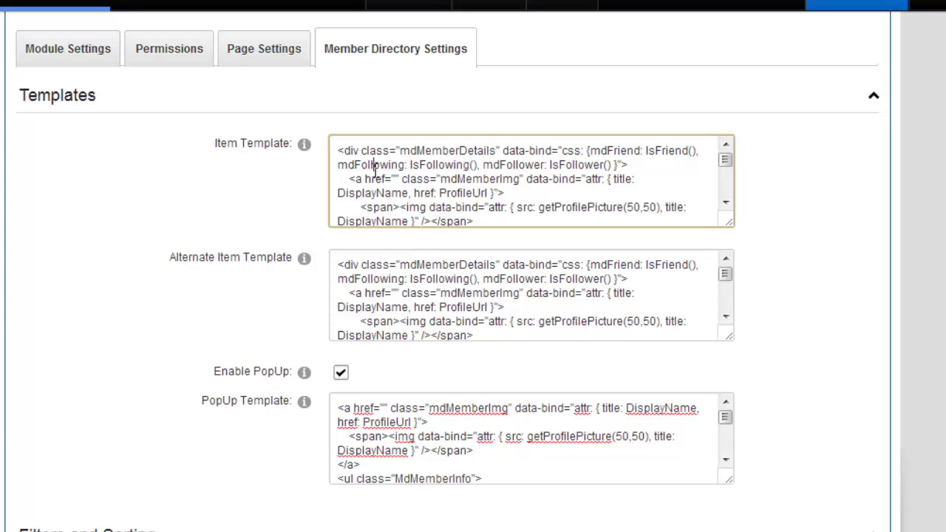
click(336, 146)
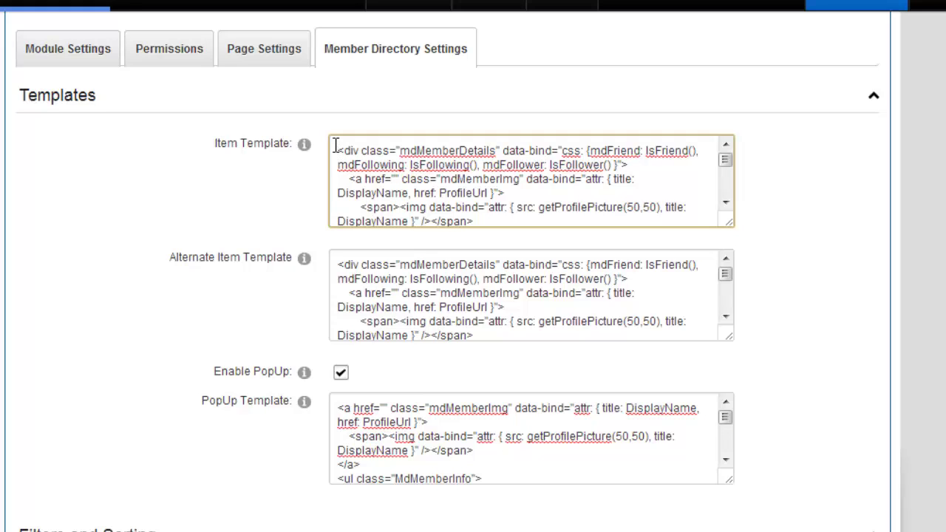
mouse_move(727, 162)
mouse_down()
mouse_move(729, 185)
mouse_move(728, 174)
mouse_up()
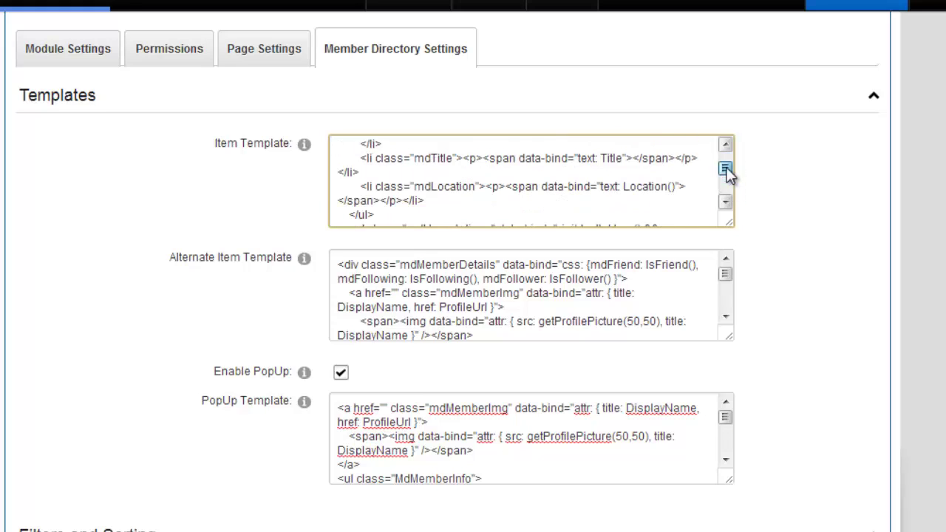
click(598, 159)
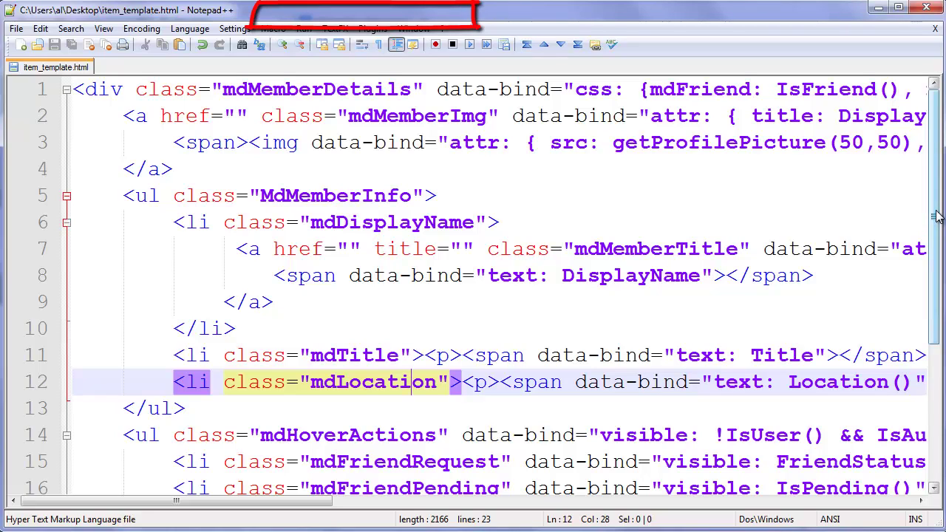
Step: In item_template.html, select the mdTitle and mdLocation list items
click(771, 195)
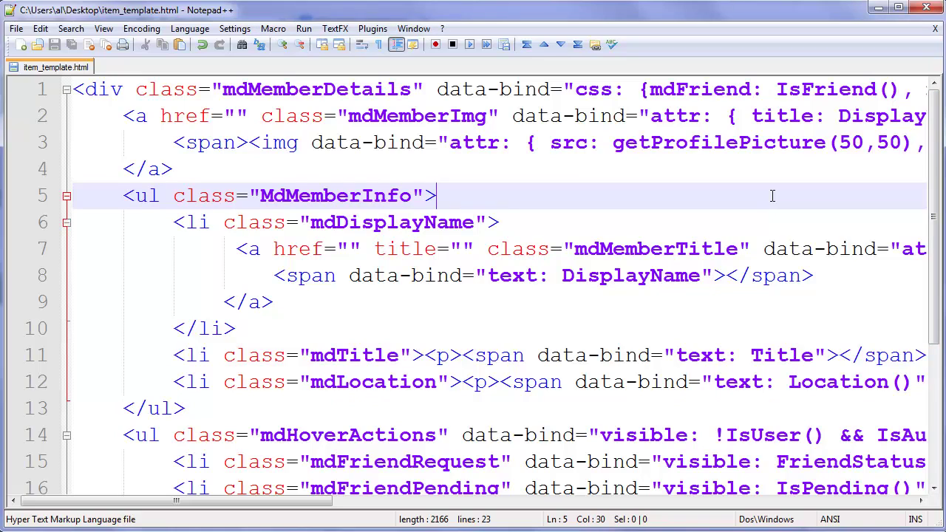
click(427, 337)
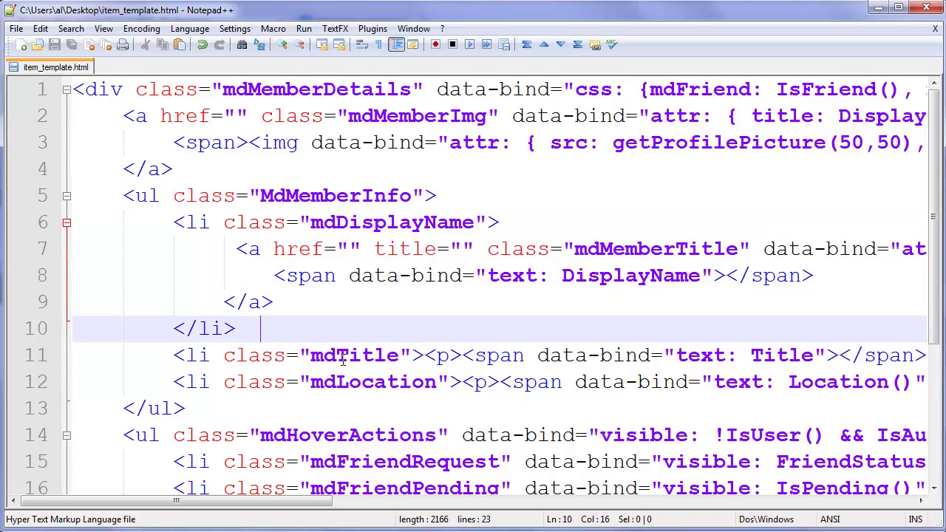
drag(173, 355, 437, 382)
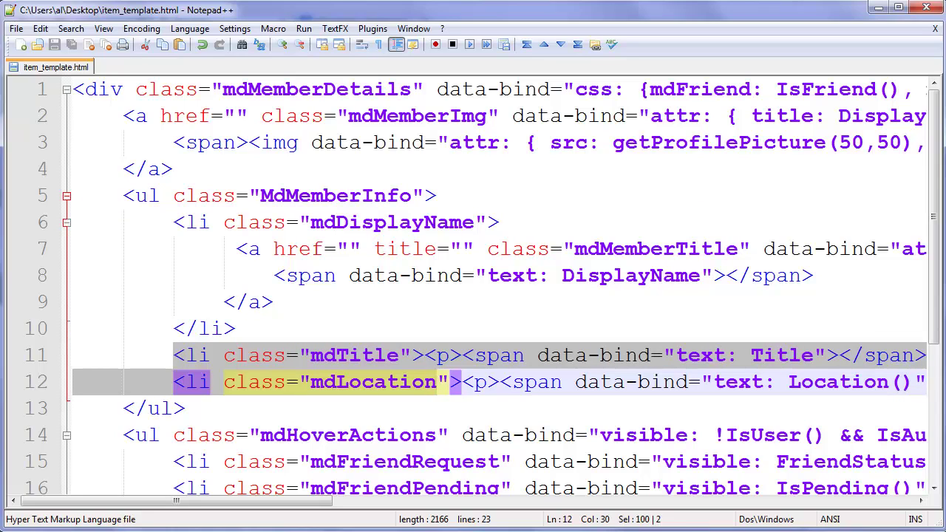
Step: Cancel the unsaved Member Directory module settings in the browser
key(alt+Tab)
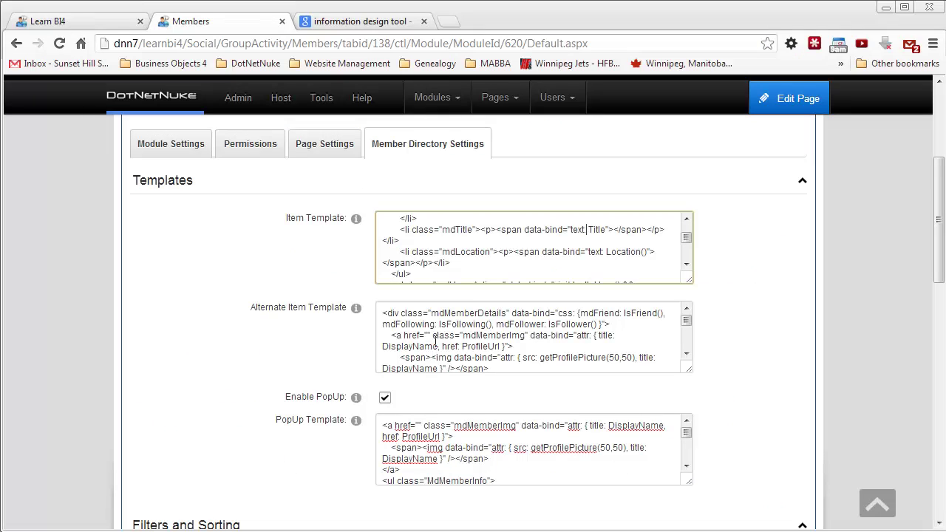
drag(940, 241, 940, 459)
click(302, 346)
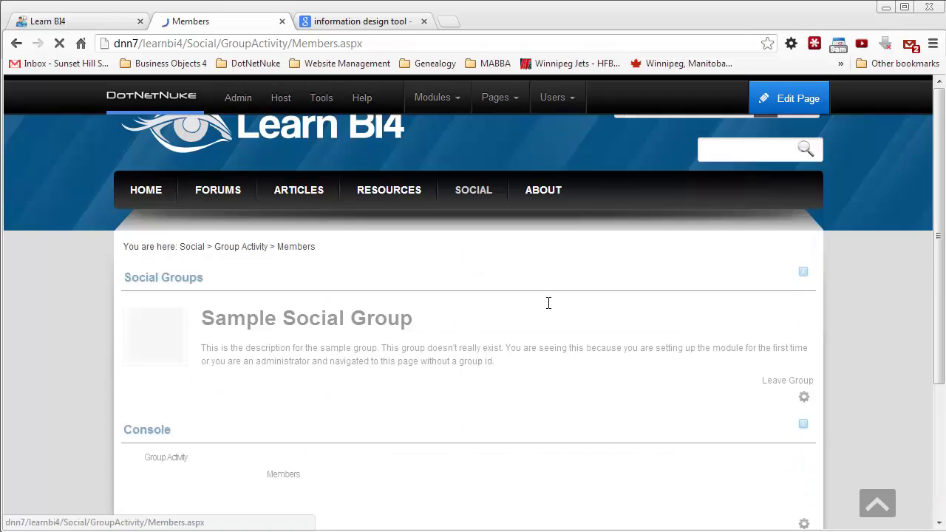
drag(939, 141, 940, 322)
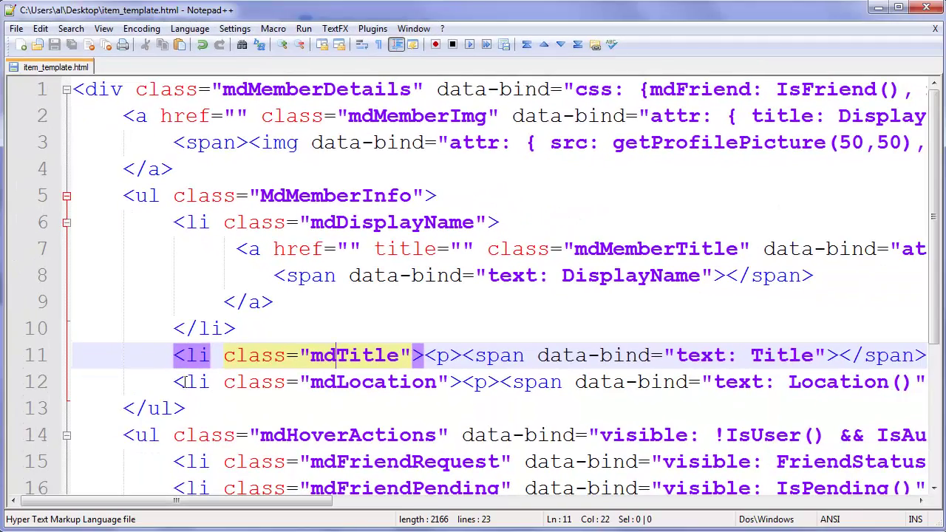
Step: Compare item_template_new.html's new mdWebsite and mdEmail items against the original template
click(178, 381)
click(176, 383)
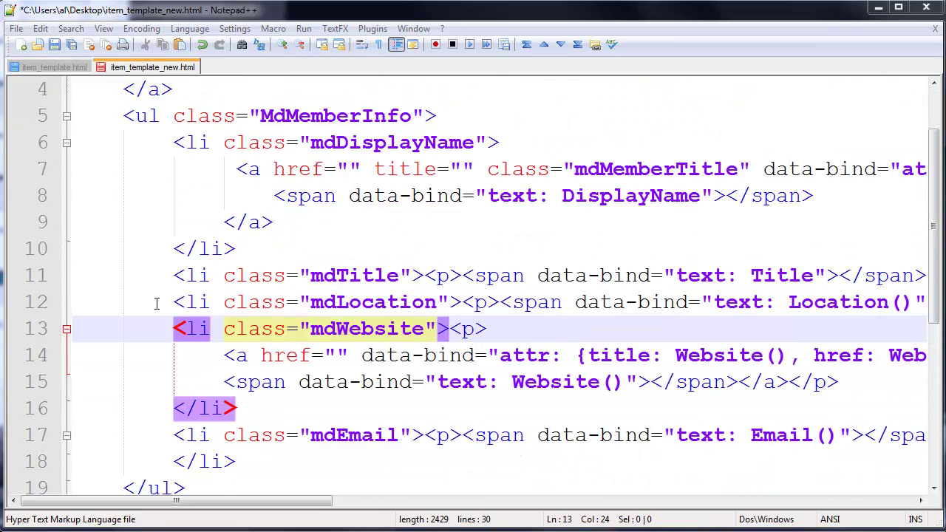
click(157, 303)
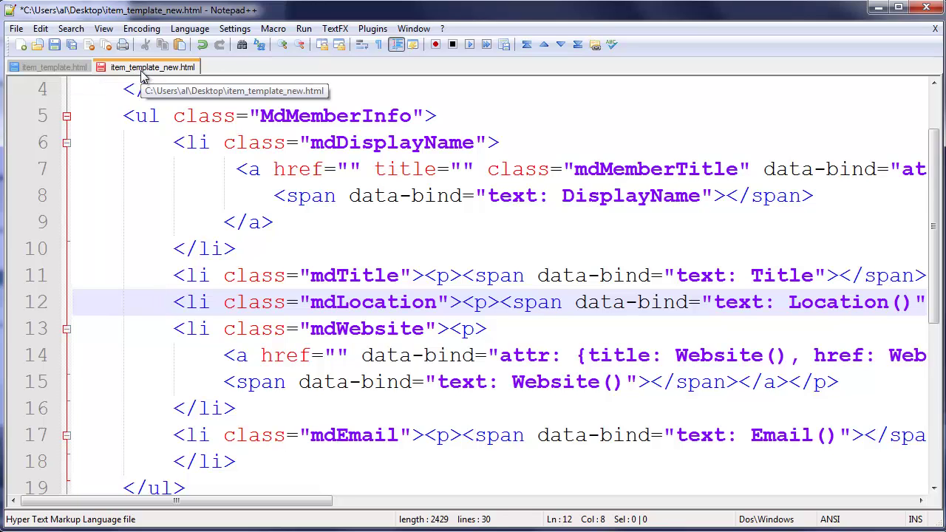
click(70, 69)
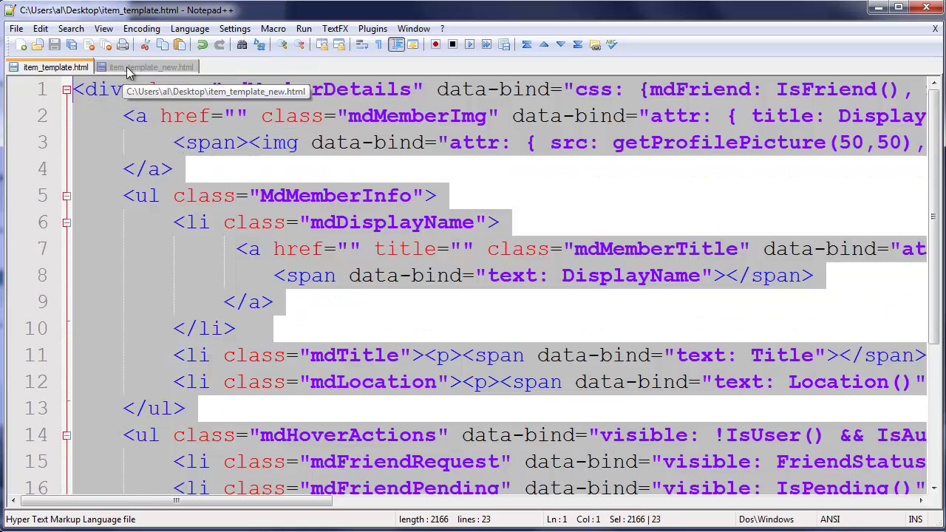
click(129, 68)
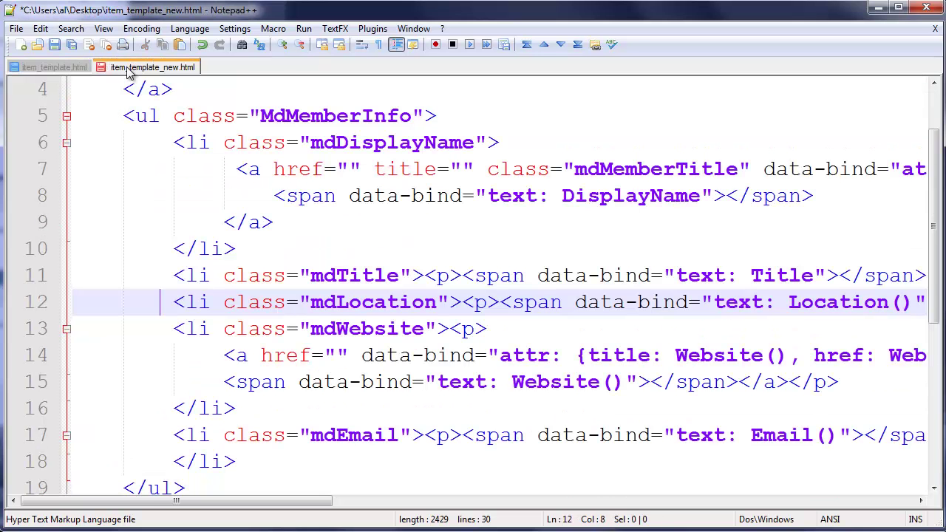
click(171, 329)
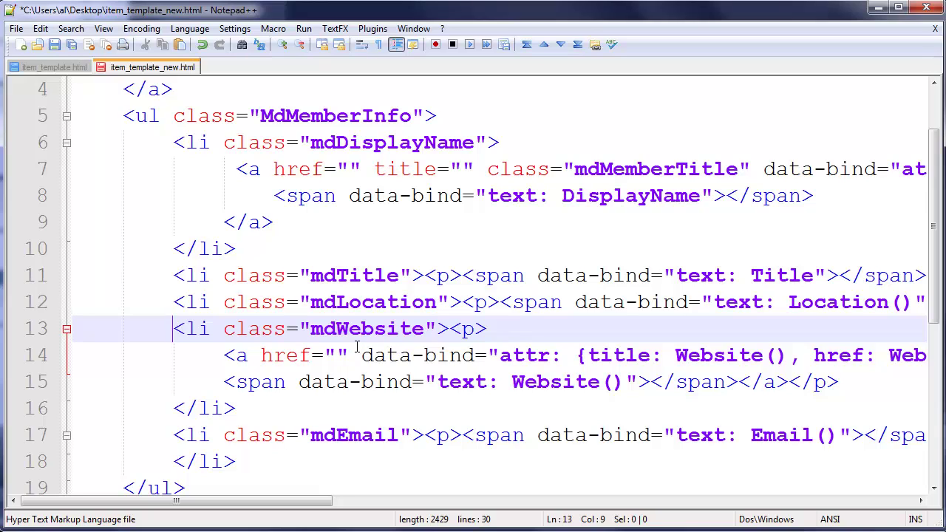
drag(362, 355, 561, 355)
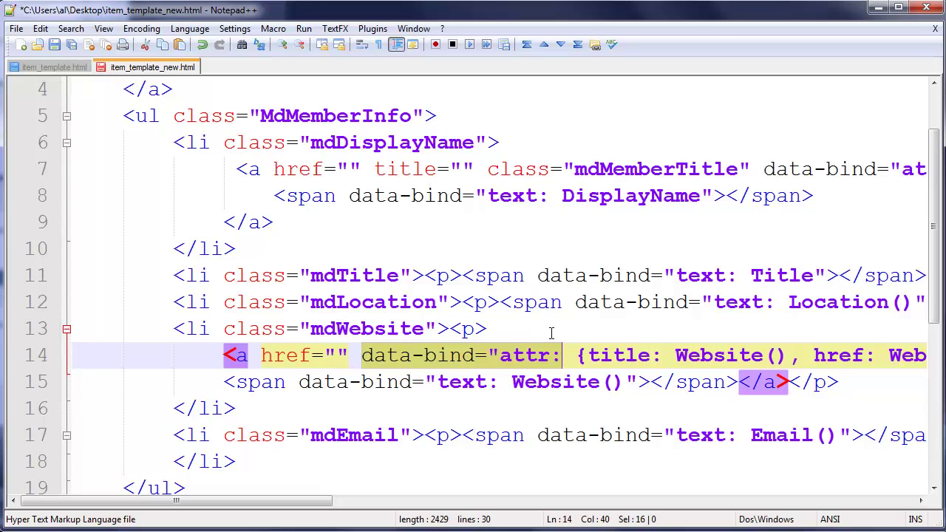
click(532, 320)
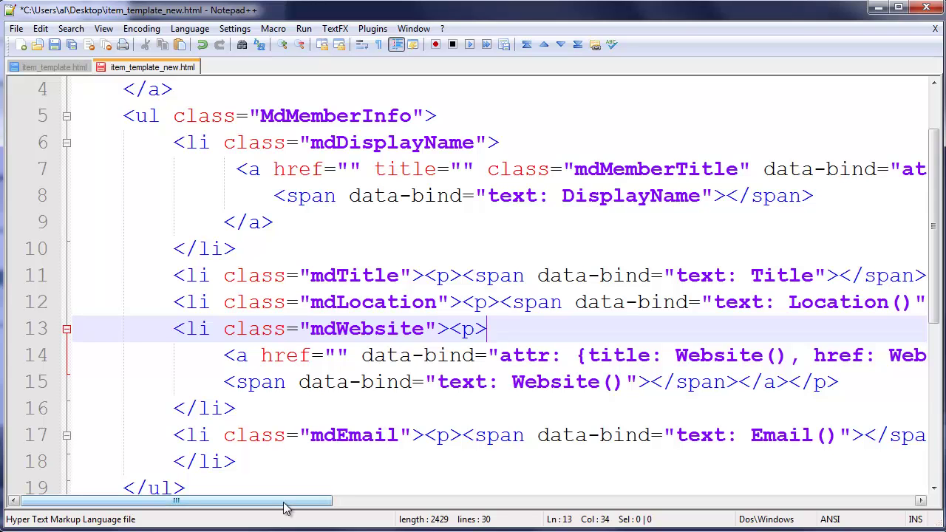
drag(285, 507, 247, 507)
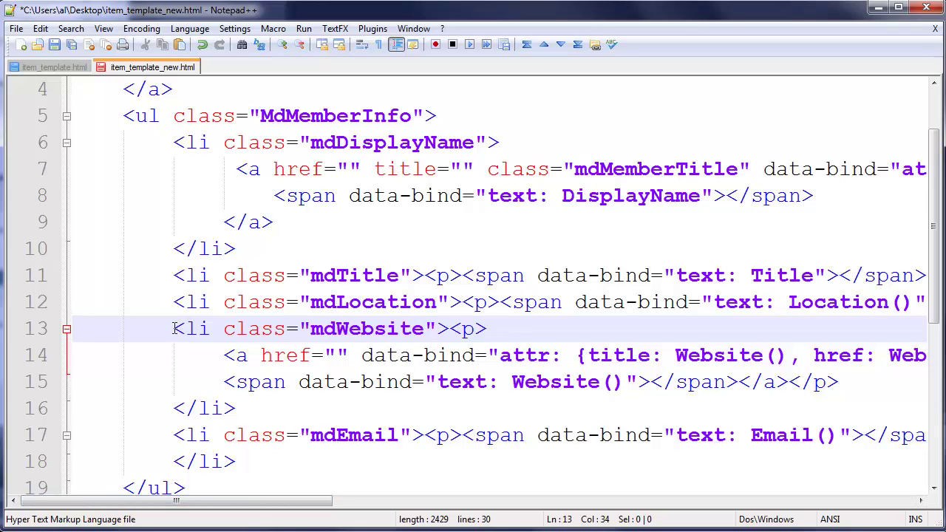
drag(175, 329, 280, 458)
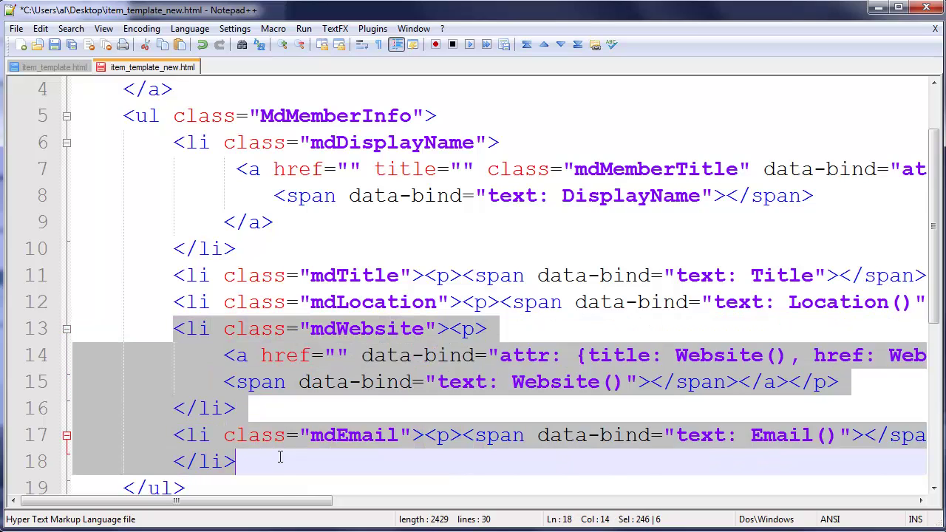
click(164, 354)
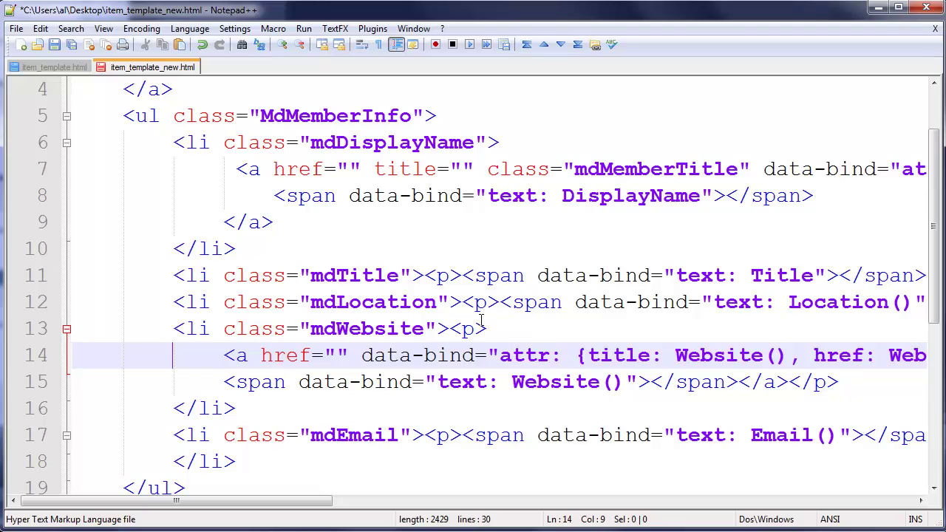
click(522, 328)
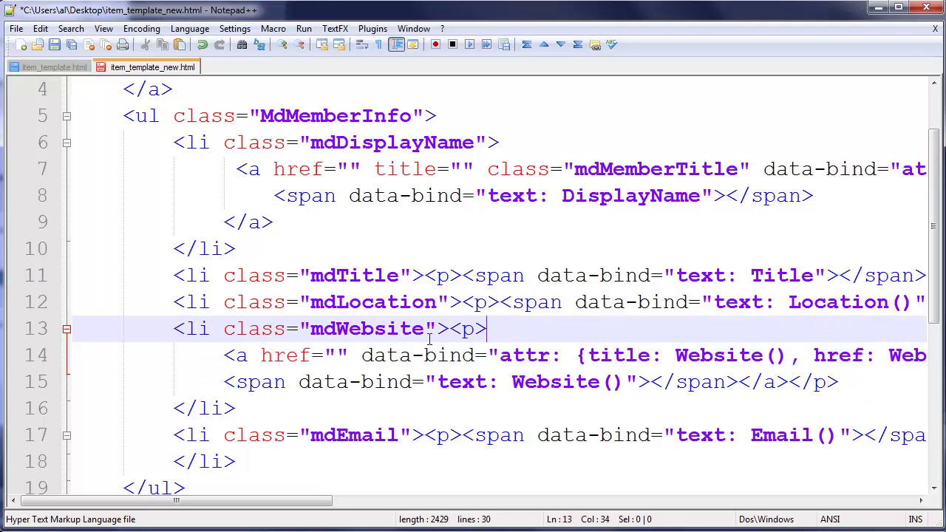
Step: Copy the whole new template and select all existing Item Template text in DotNetNuke
key(ctrl+a)
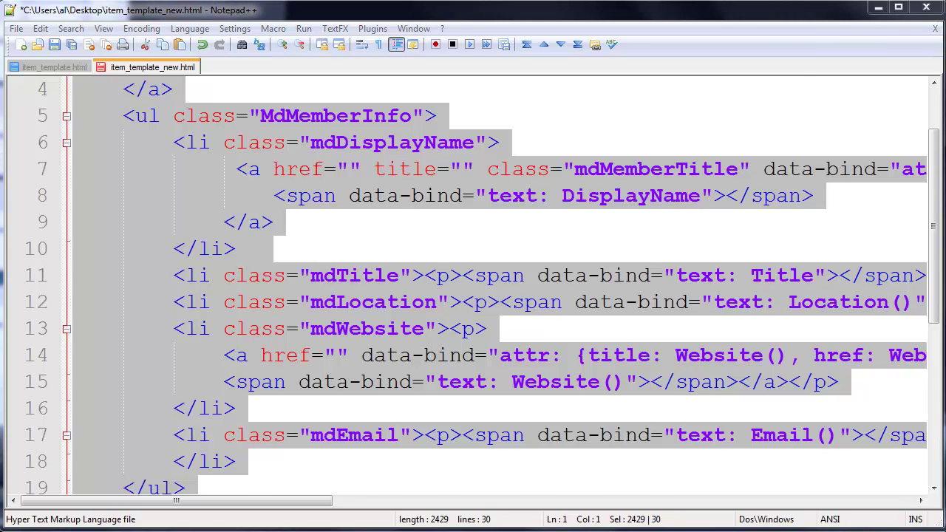
key(alt+Tab)
click(431, 408)
drag(385, 392, 561, 481)
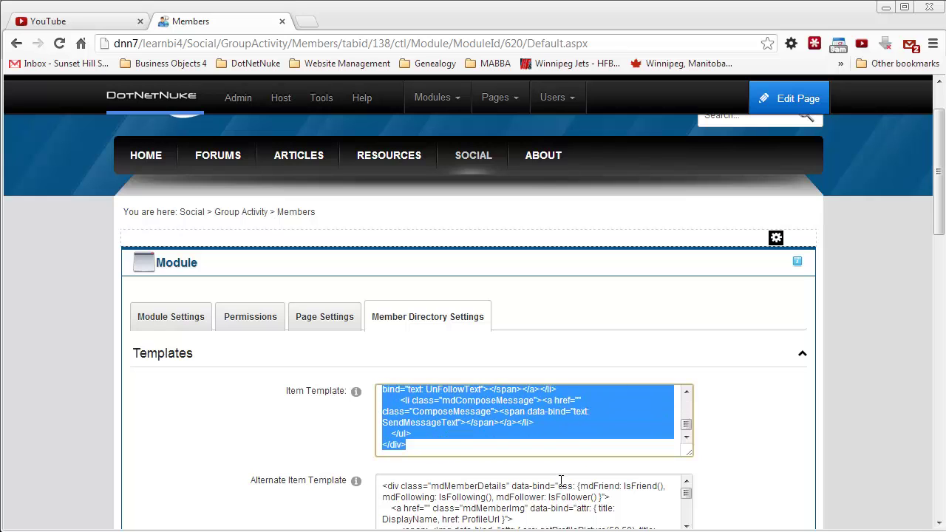
Step: Paste the new card markup into the Item and Alternate Item Templates and tick Enable PopUp
key(ctrl+v)
click(407, 499)
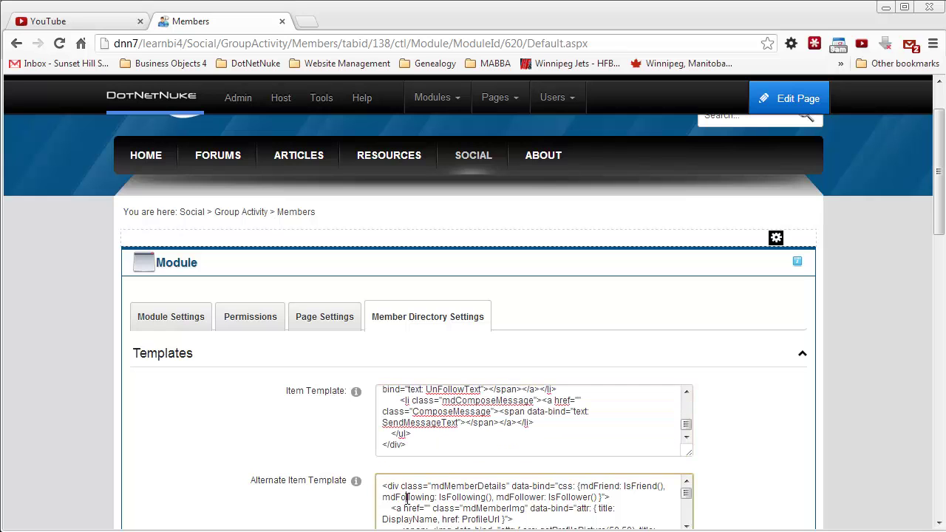
scroll(407, 499, down, 1)
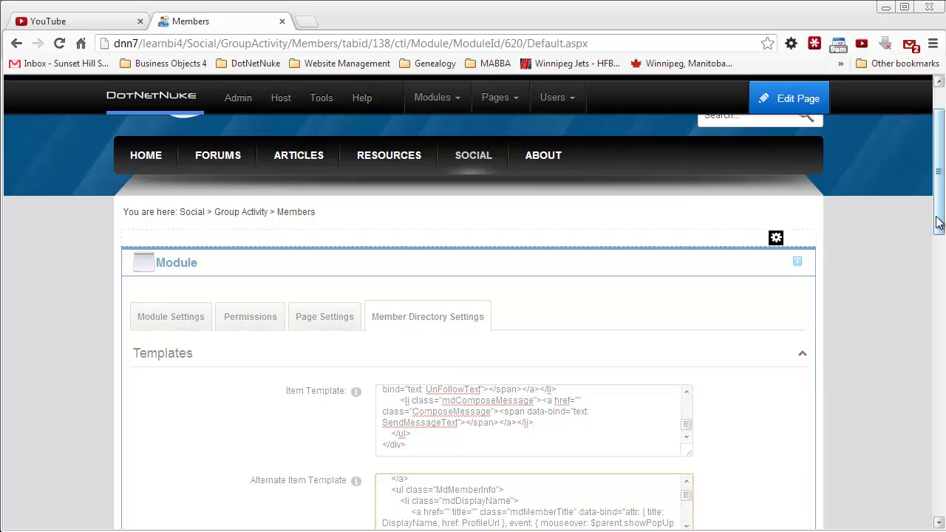
scroll(908, 253, down, 3)
key(ctrl+a)
key(Delete)
key(ctrl+v)
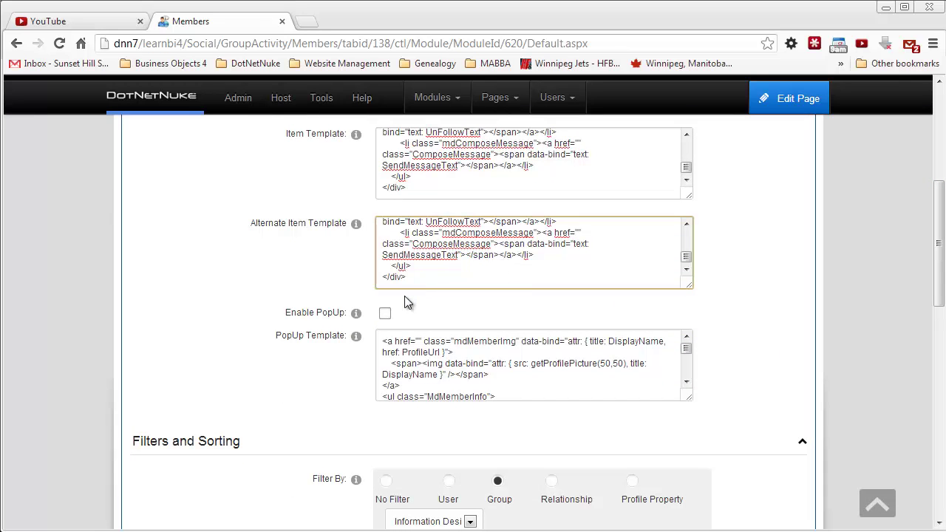
click(385, 317)
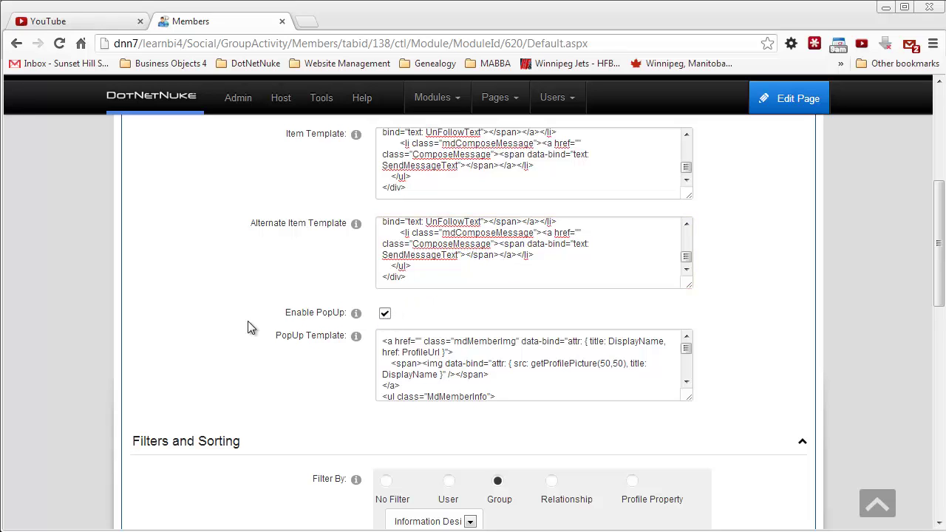
Step: Review the Filters and Search Settings, leaving the first search field as Display Name
scroll(185, 328, down, 6)
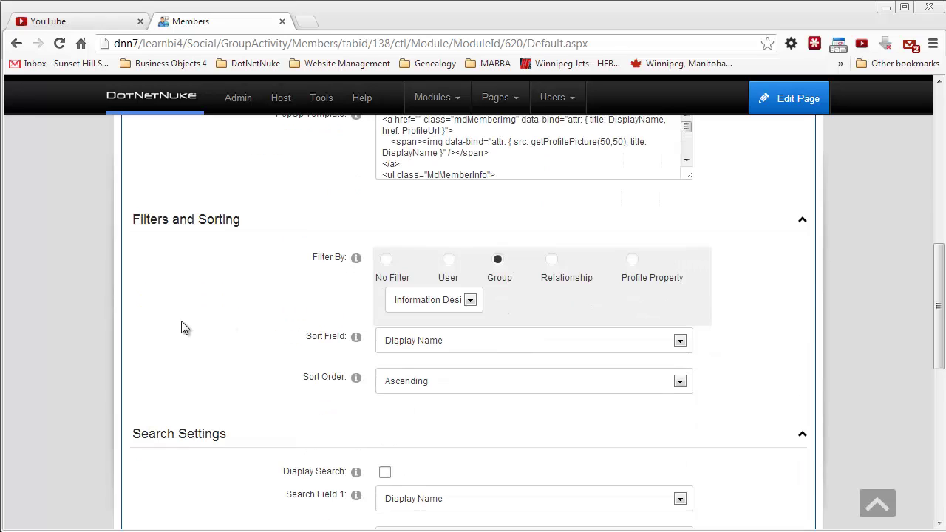
scroll(185, 328, up, 3)
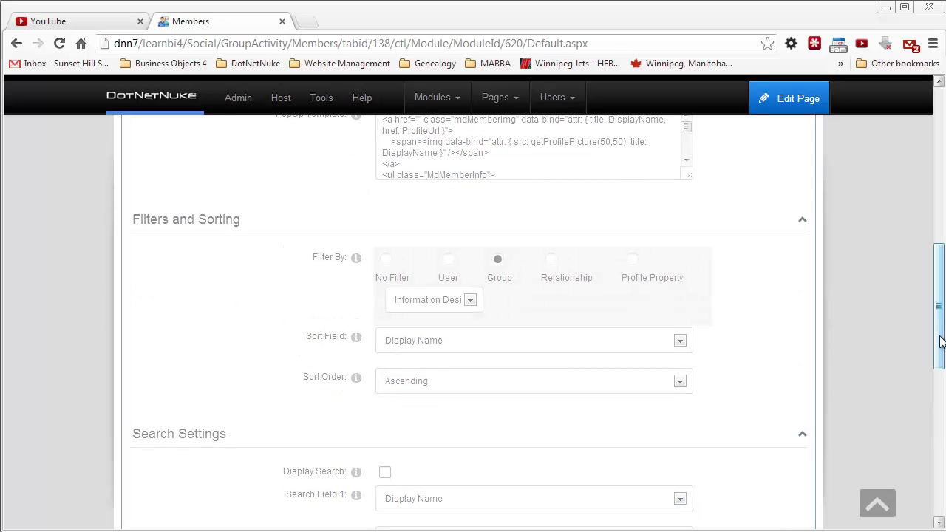
drag(940, 332, 923, 242)
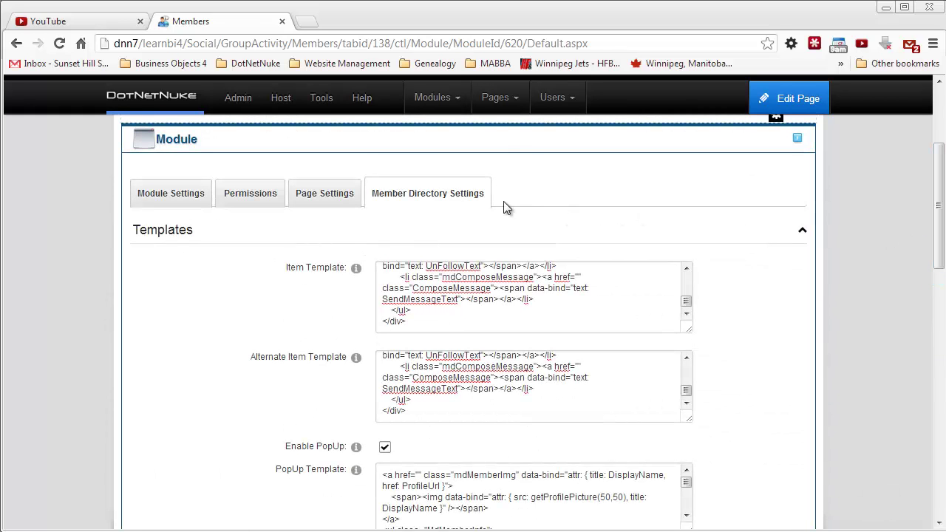
drag(938, 179, 937, 295)
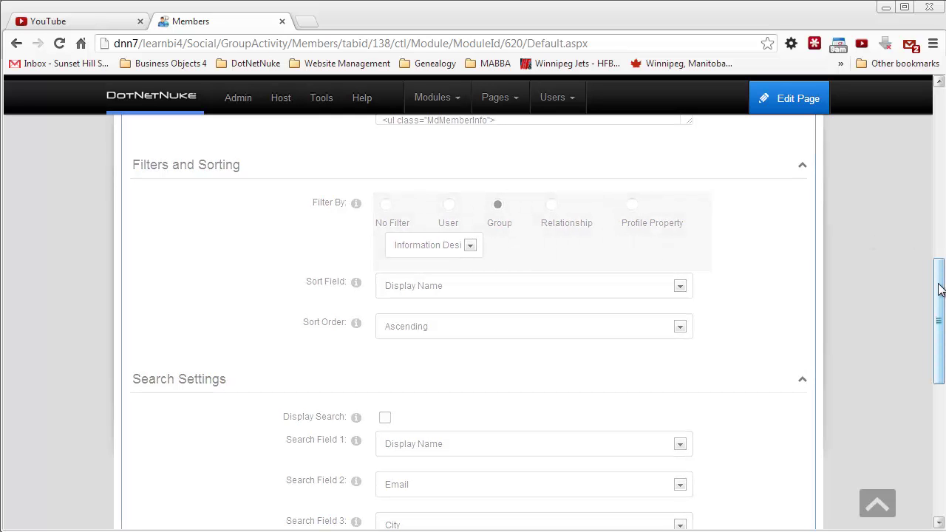
drag(940, 290, 940, 332)
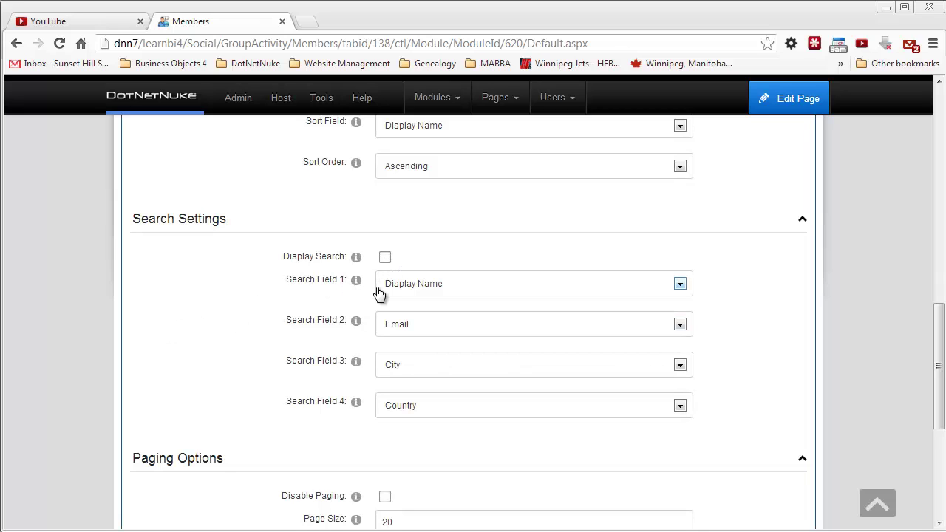
click(680, 284)
click(680, 285)
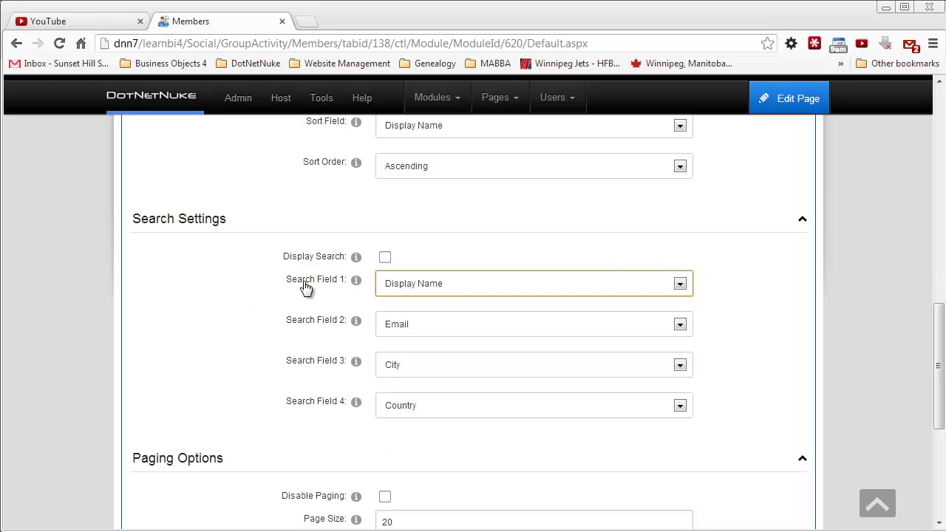
click(205, 291)
Step: Keep the Paging Options page size at 20 and Update the member directory settings
scroll(205, 291, down, 2)
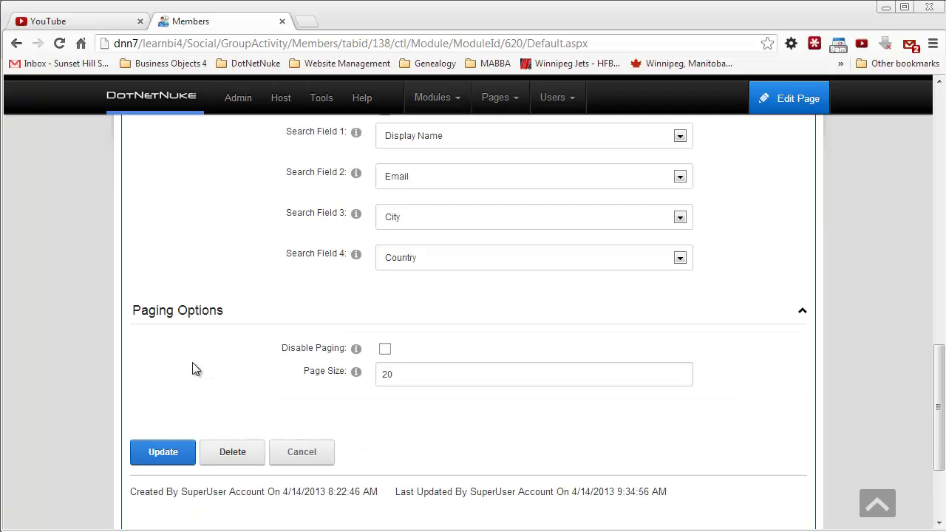
drag(402, 373, 366, 380)
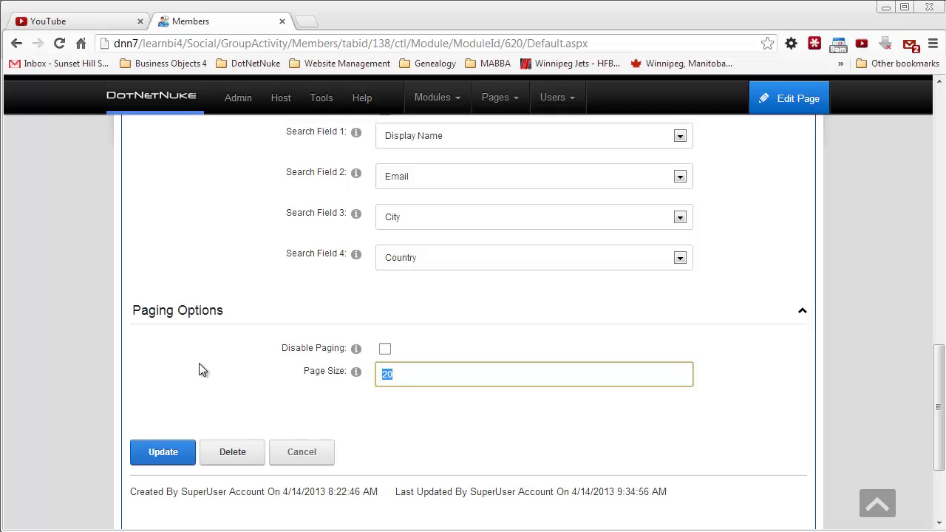
click(164, 380)
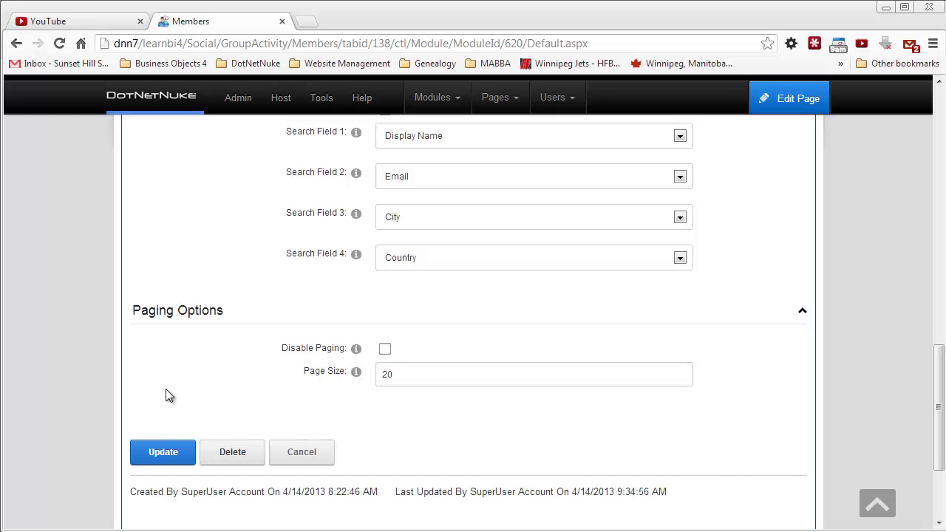
scroll(166, 389, up, 3)
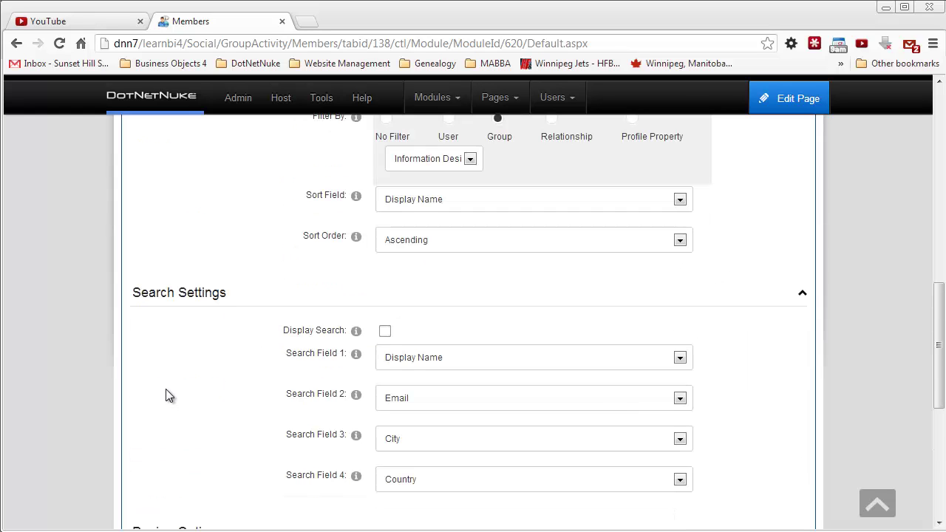
scroll(165, 389, up, 2)
scroll(166, 388, up, 3)
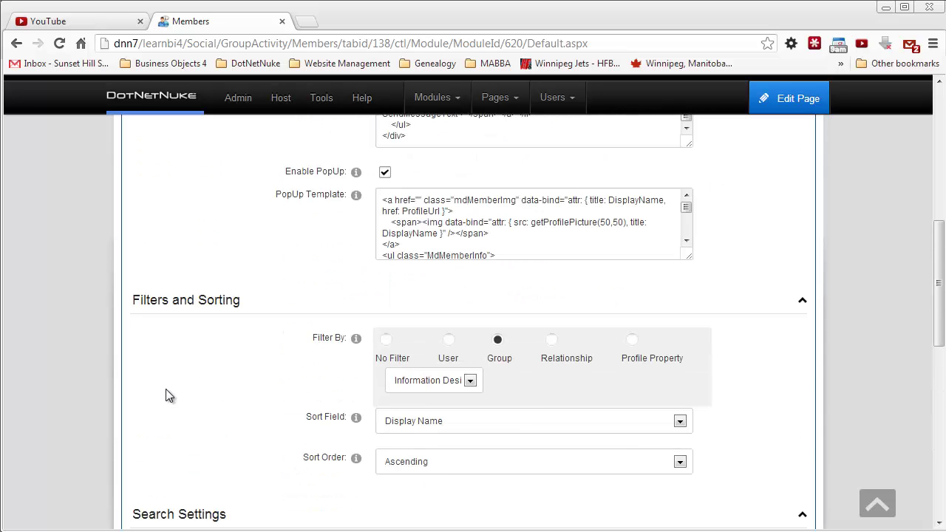
scroll(130, 391, down, 9)
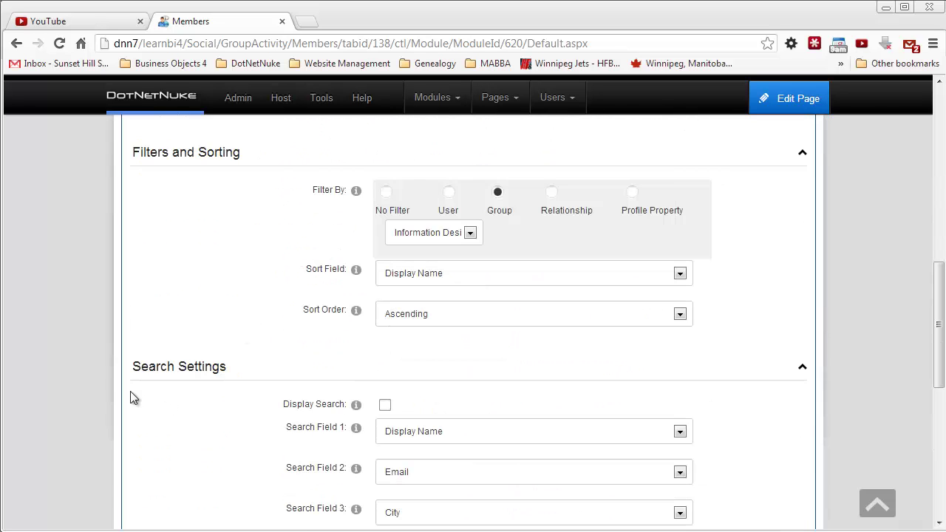
click(150, 389)
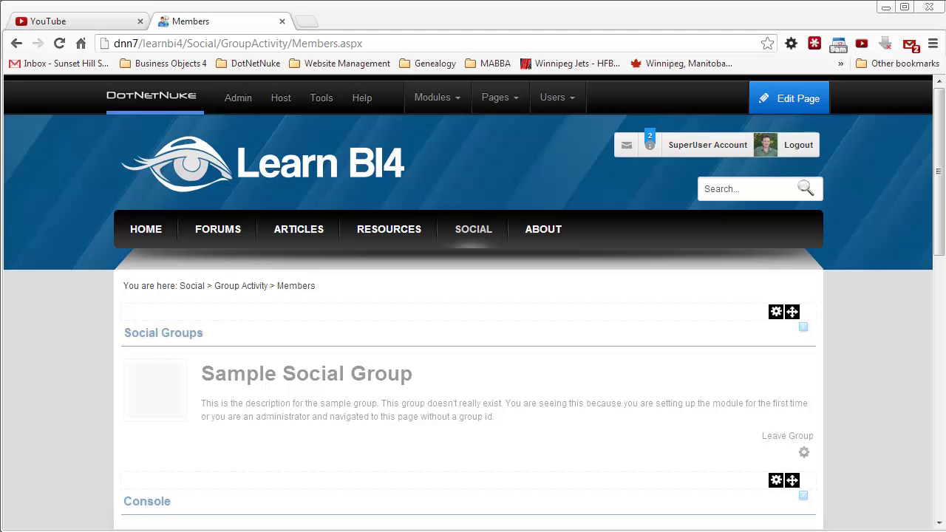
Step: From Social, open the Information Design Tool group and browse its Members tab cards
click(195, 290)
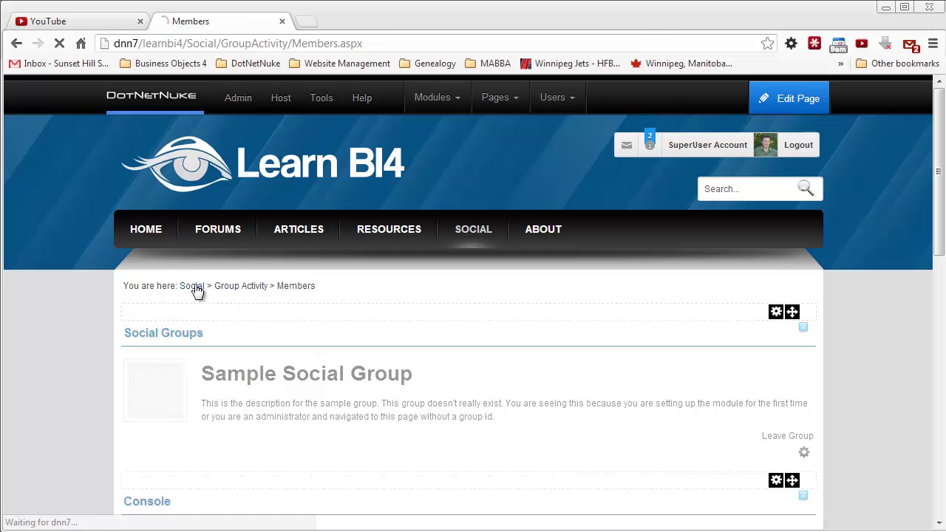
scroll(327, 368, down, 1)
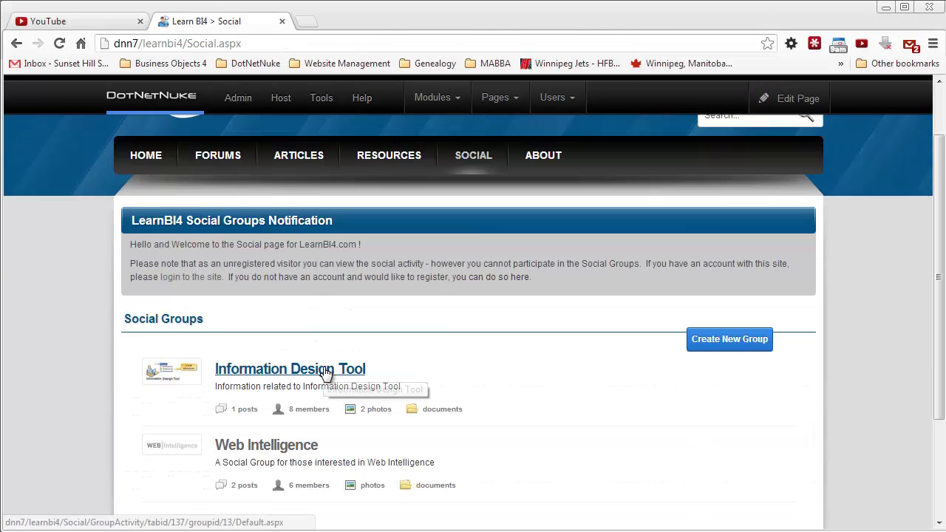
click(327, 372)
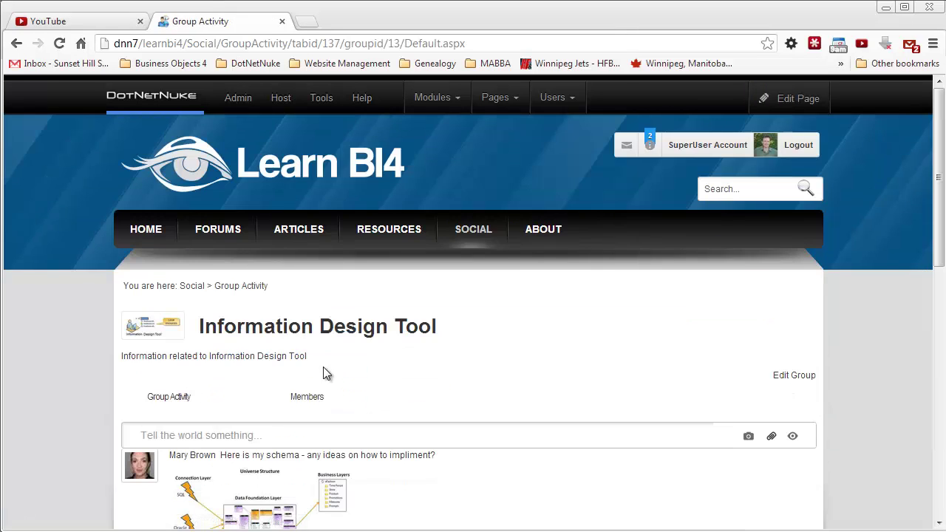
click(308, 329)
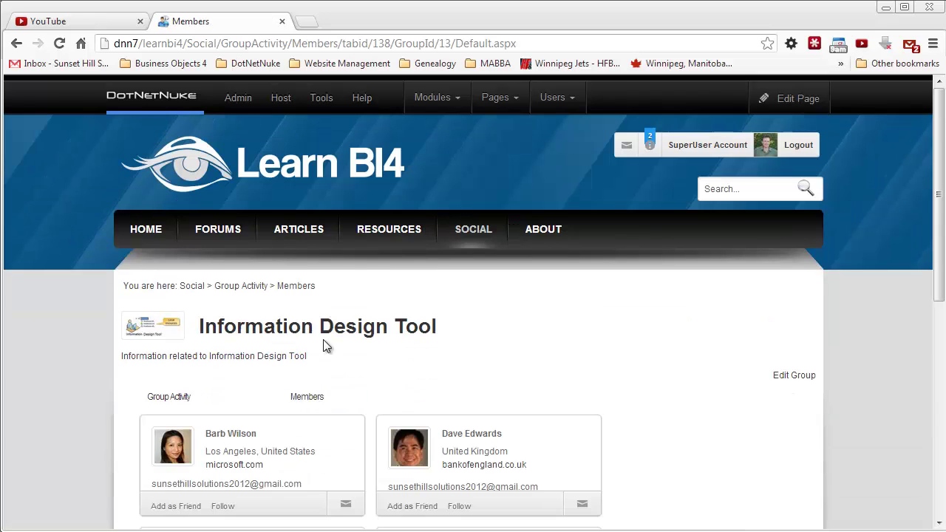
scroll(365, 357, down, 1)
scroll(365, 347, down, 1)
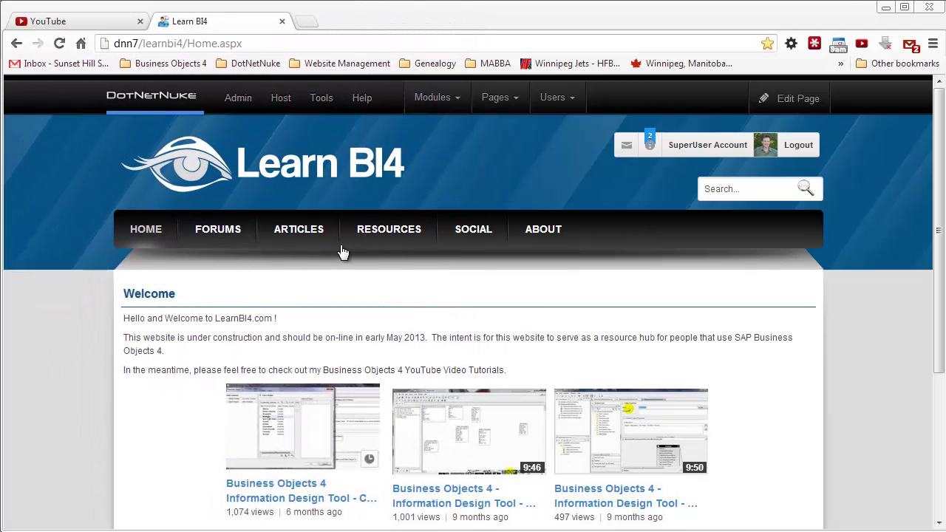
Step: Go to ARTICLES and follow Create new Article to the Article Viewer showing Article 1
click(309, 232)
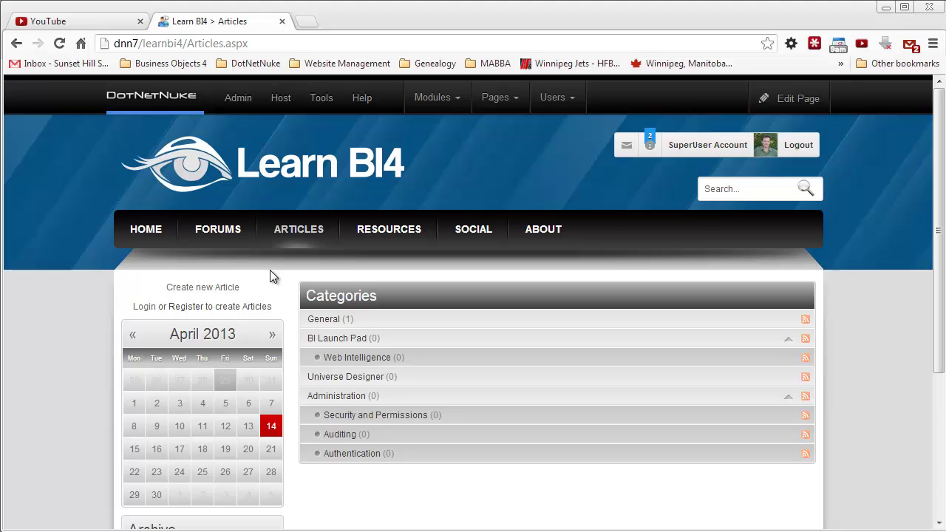
click(210, 290)
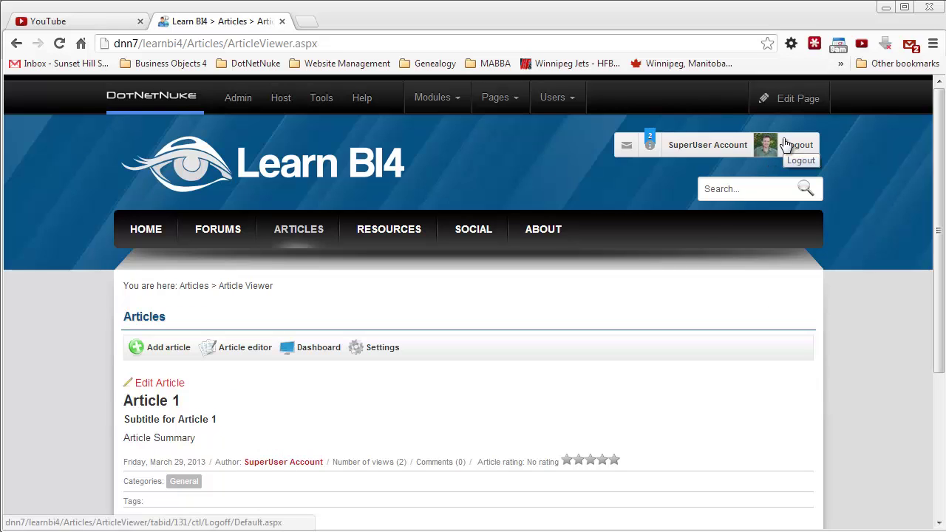
mouse_move(790, 92)
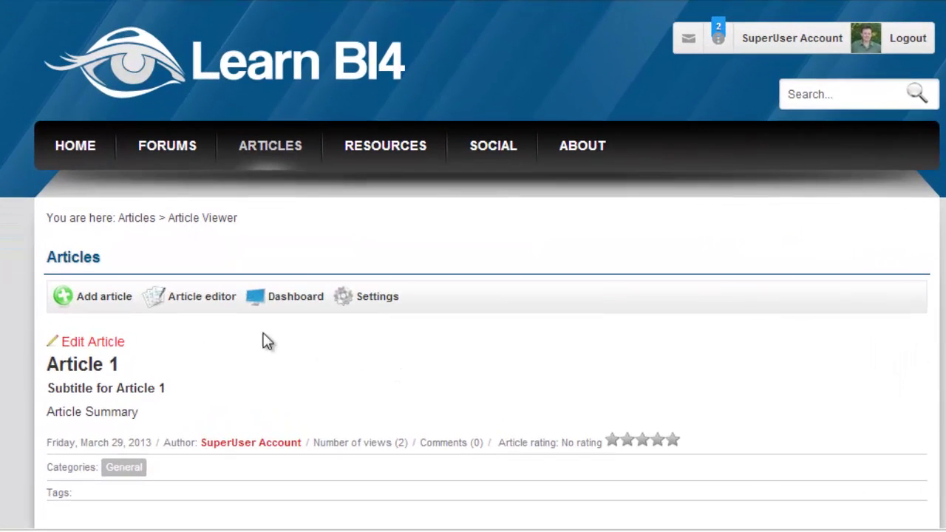
Step: Open the EasyDNNnews module settings and expand the news permissions section
click(377, 297)
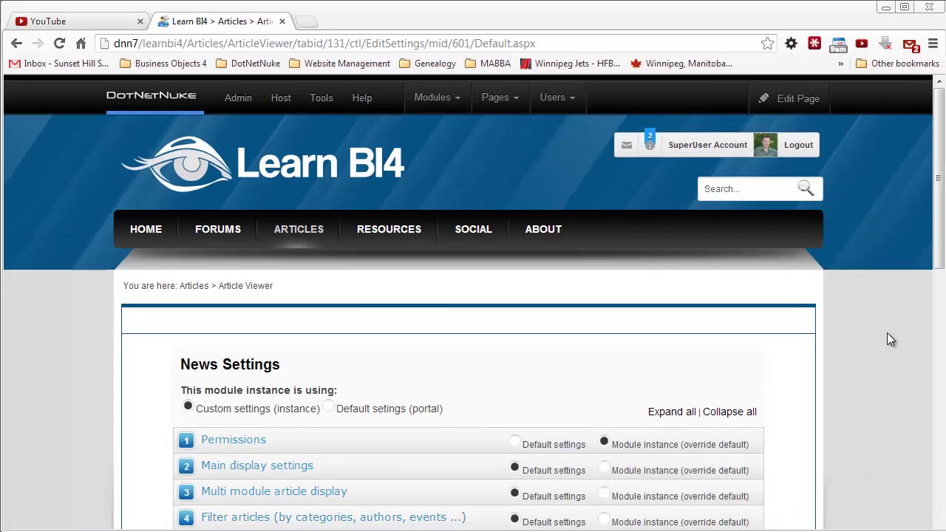
drag(938, 230, 938, 272)
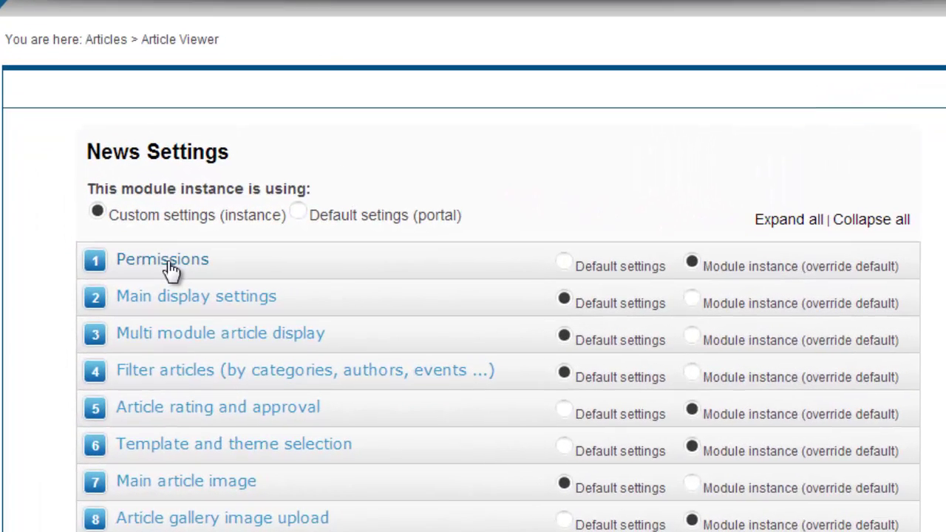
click(170, 271)
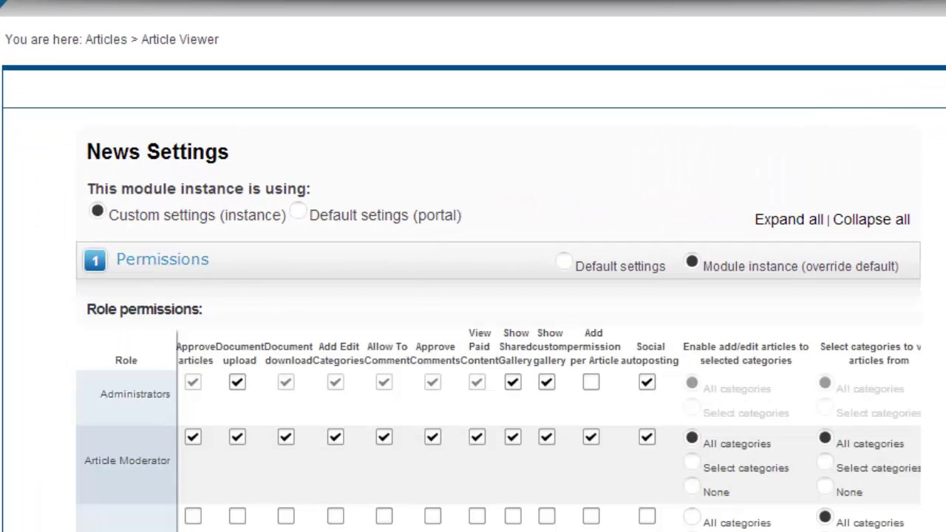
scroll(498, 332, down, 3)
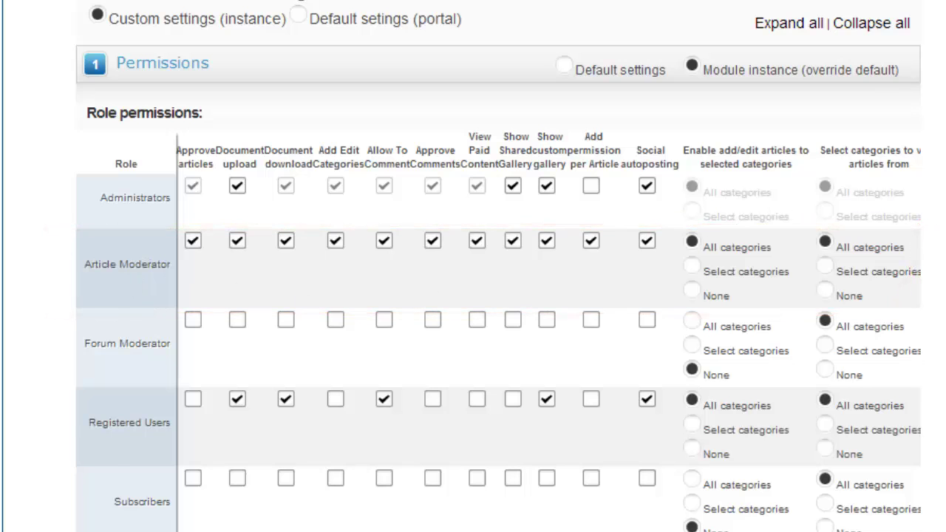
scroll(498, 266, down, 15)
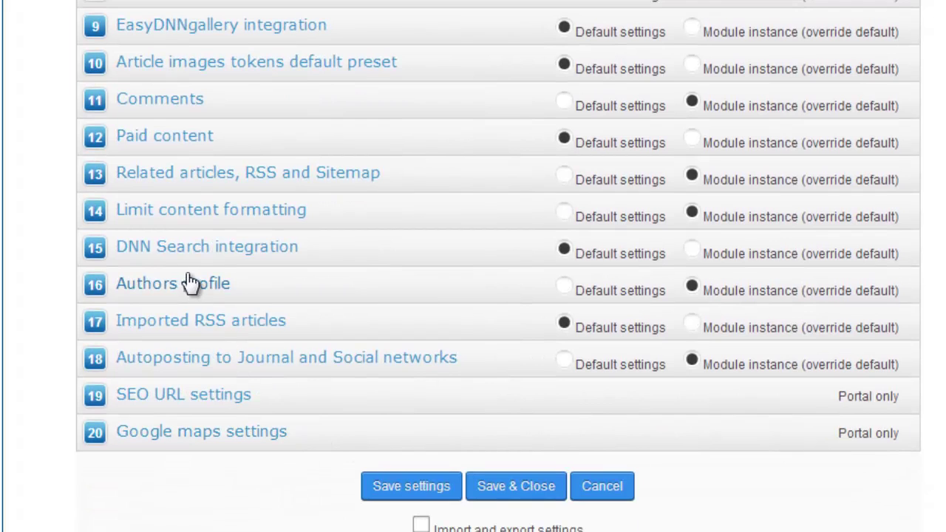
Step: Expand the Journal and social autoposting options, then Save & Close the news settings
click(161, 362)
scroll(193, 400, down, 3)
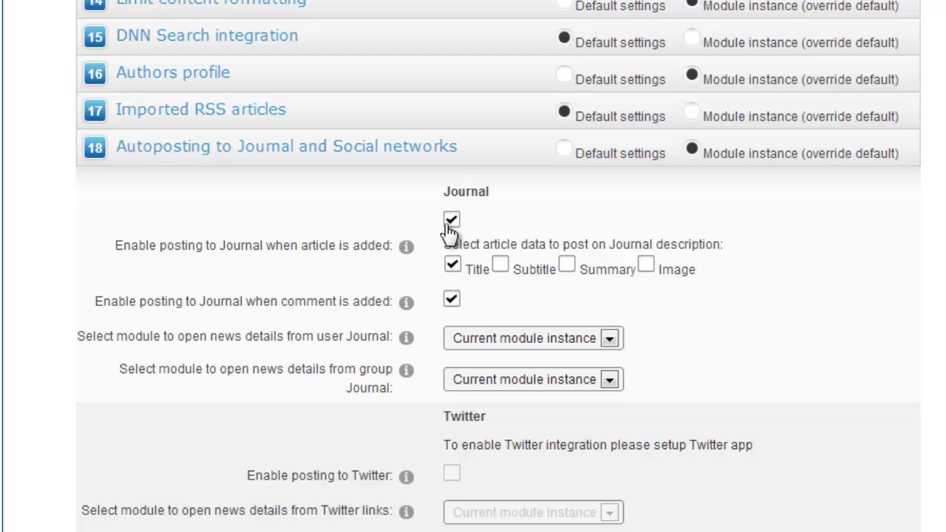
scroll(362, 329, down, 3)
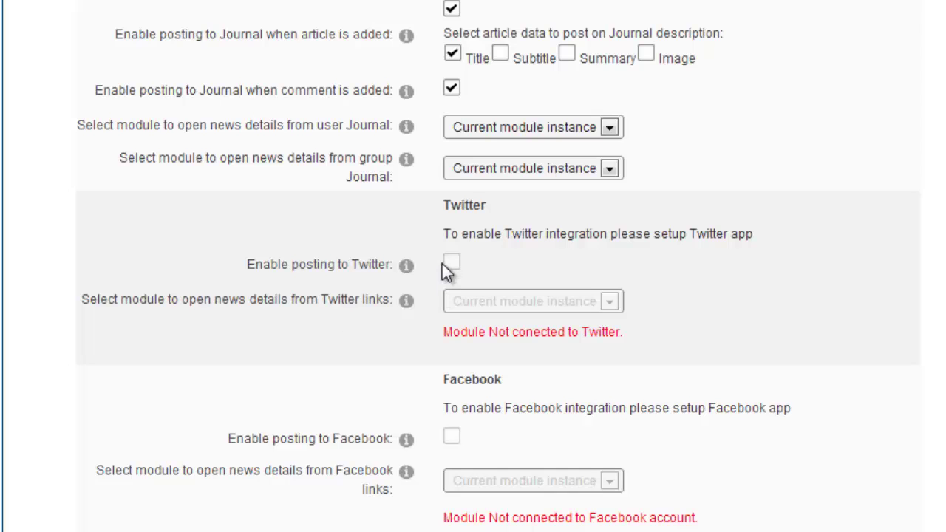
scroll(129, 407, down, 3)
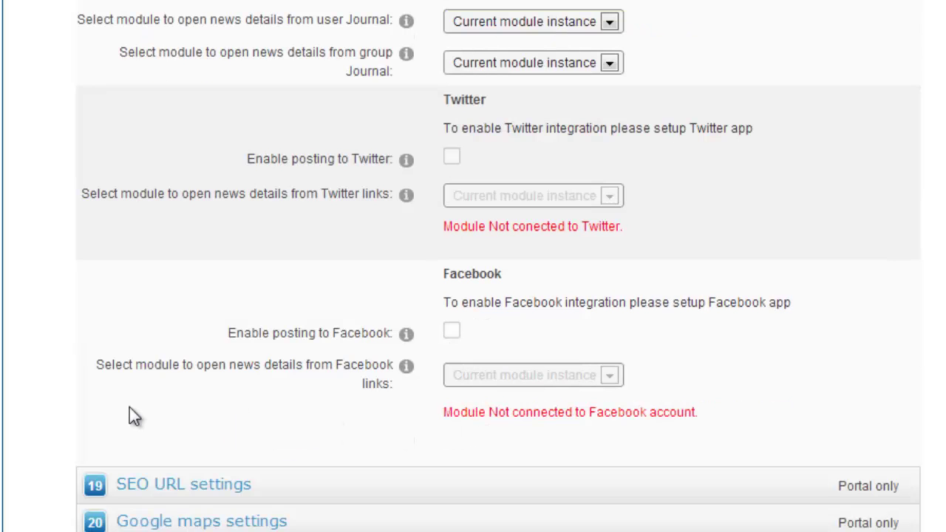
scroll(129, 415, down, 3)
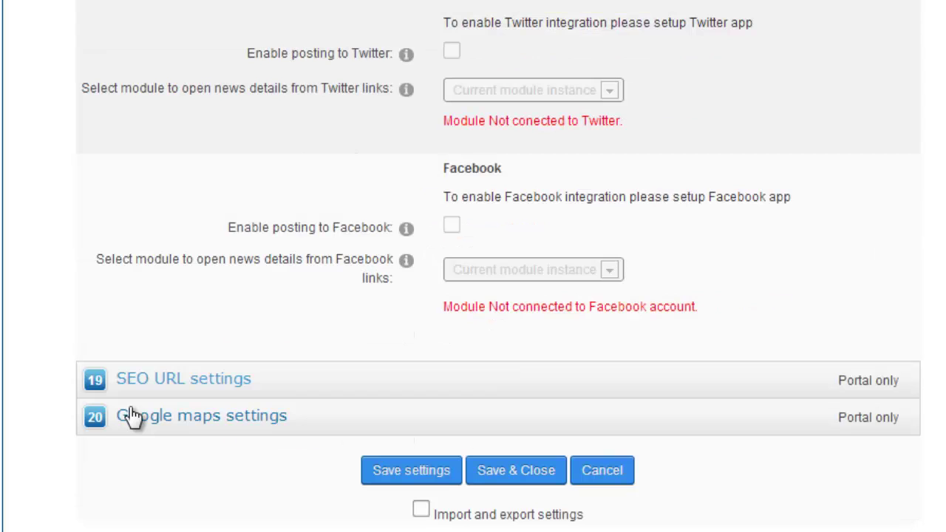
click(506, 473)
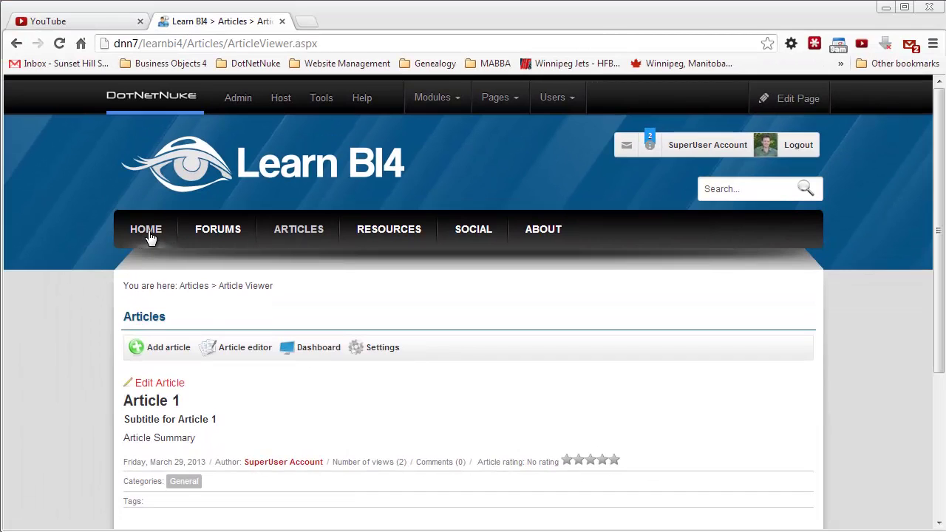
Step: Log out of the administrator account and start a new article from the ARTICLES Article Viewer
click(149, 234)
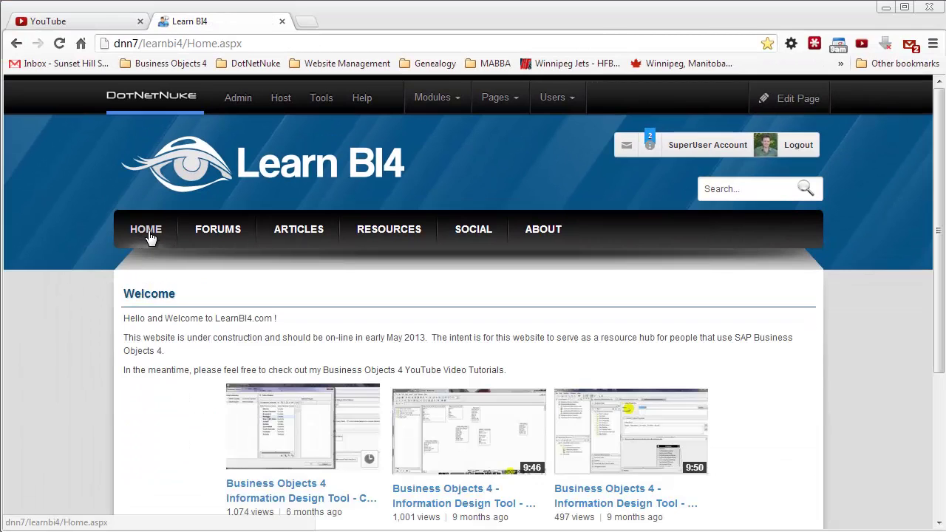
click(802, 144)
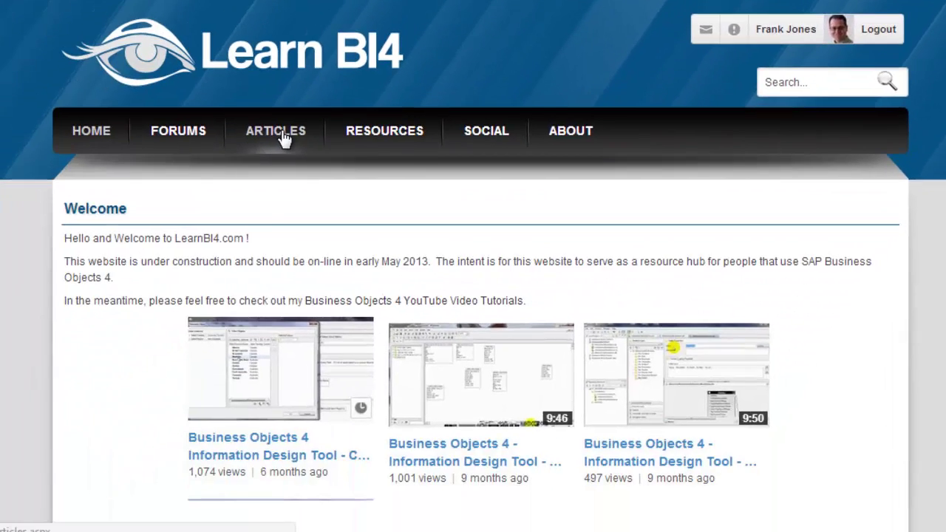
click(171, 184)
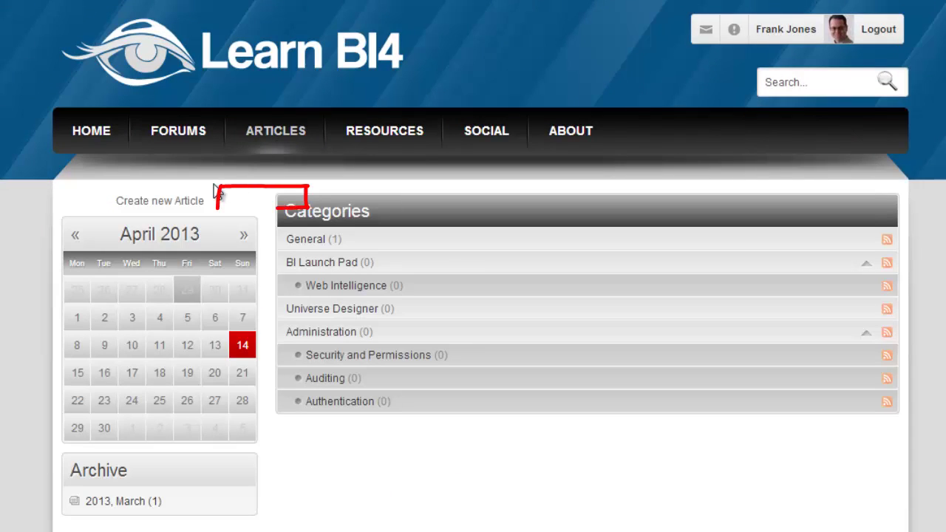
click(165, 206)
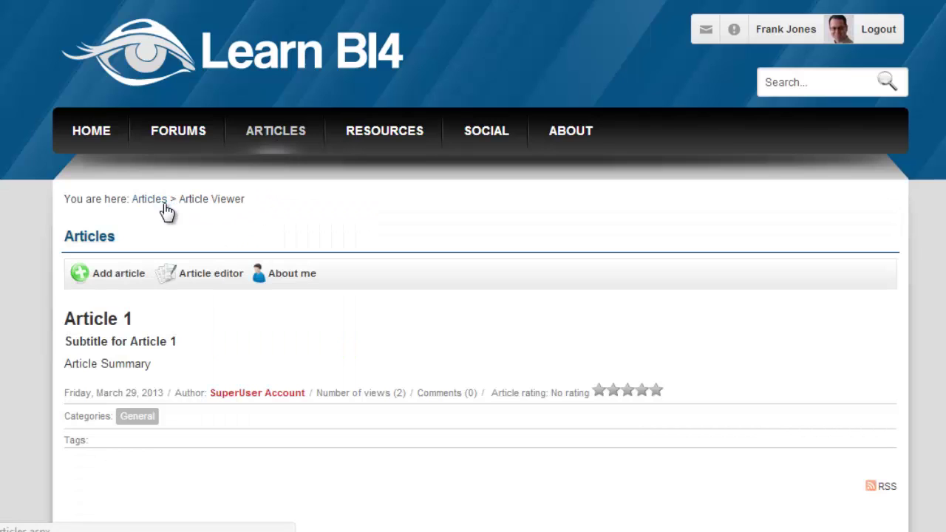
click(117, 275)
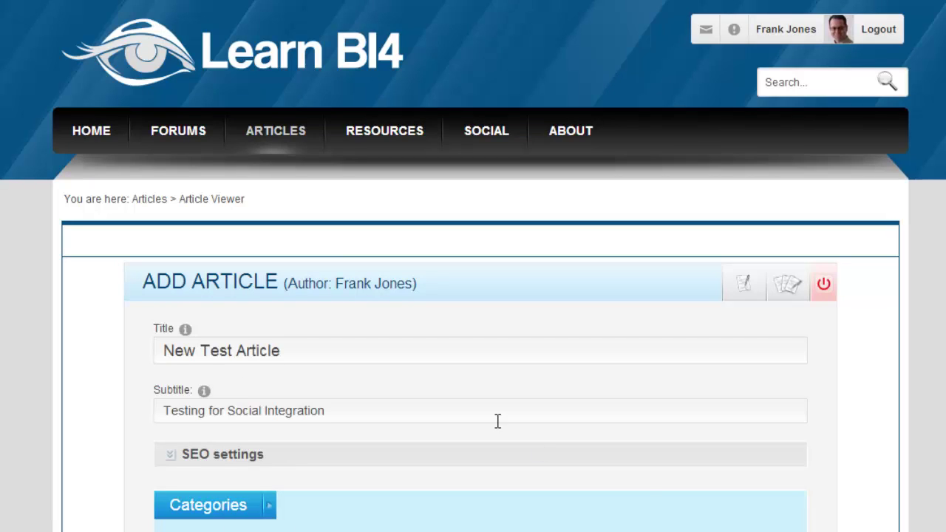
Step: Leave the article's Social security View permission at Everyone and save New Test Article
click(398, 354)
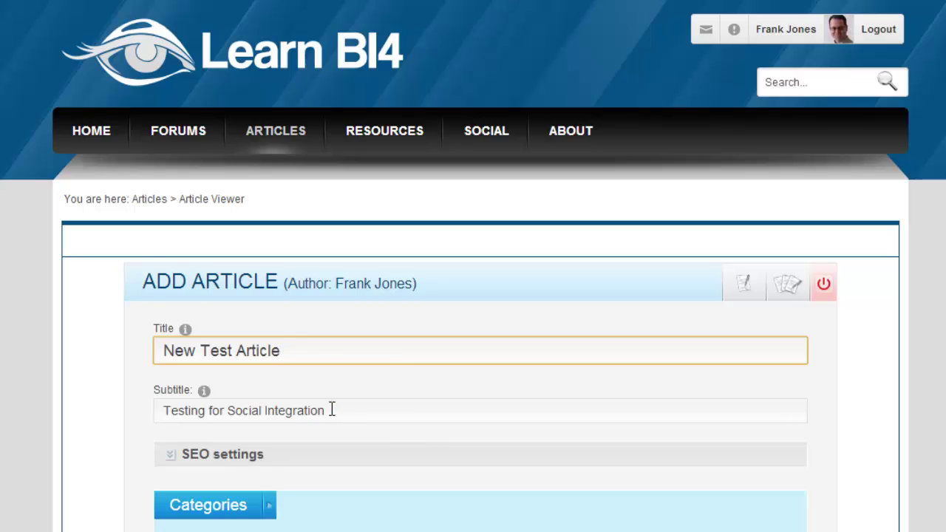
scroll(332, 409, down, 3)
scroll(396, 306, down, 4)
scroll(389, 340, down, 2)
scroll(390, 394, down, 2)
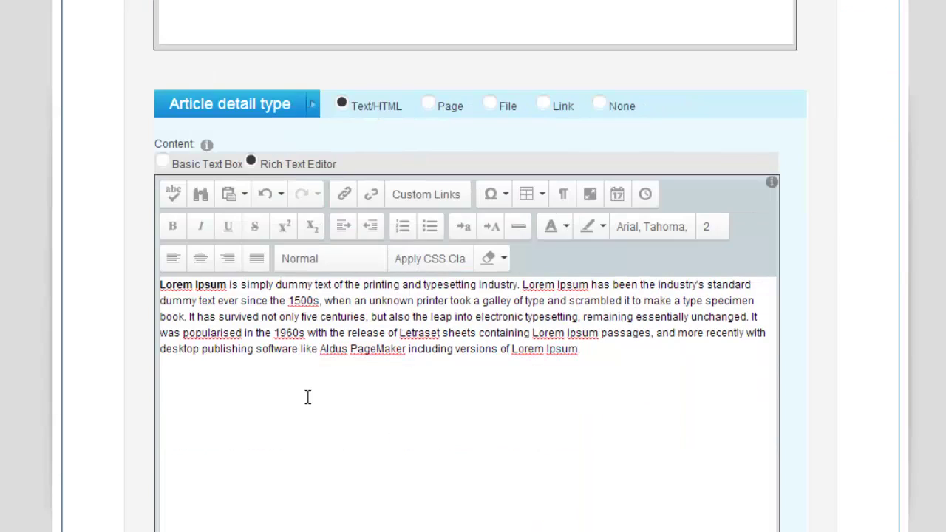
scroll(308, 398, down, 10)
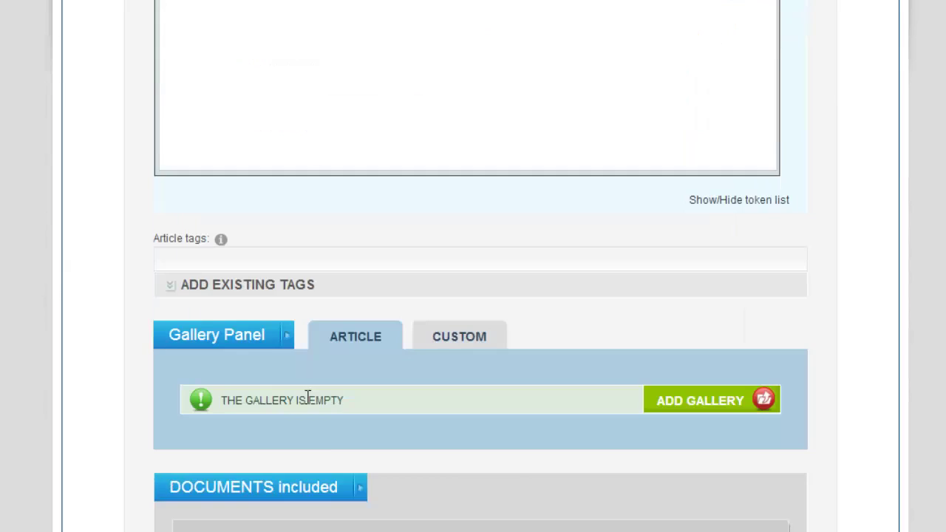
scroll(308, 405, down, 1)
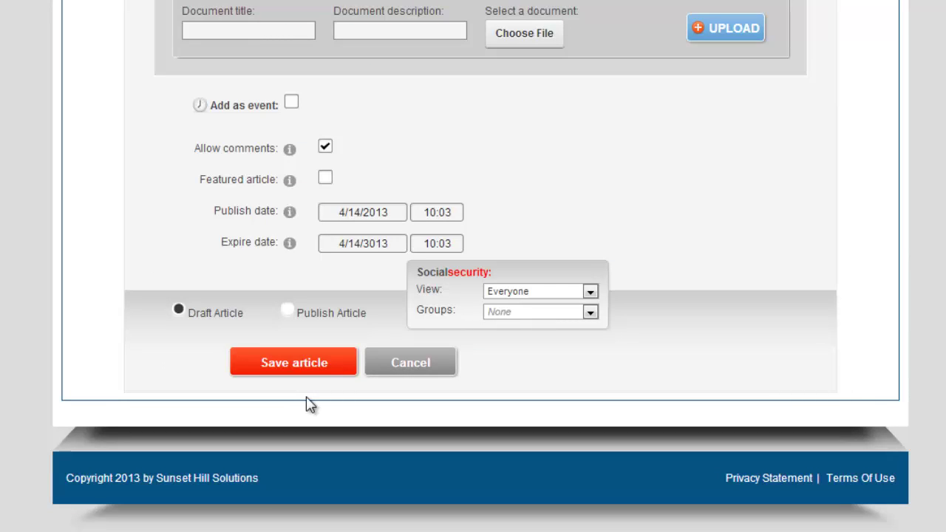
click(591, 294)
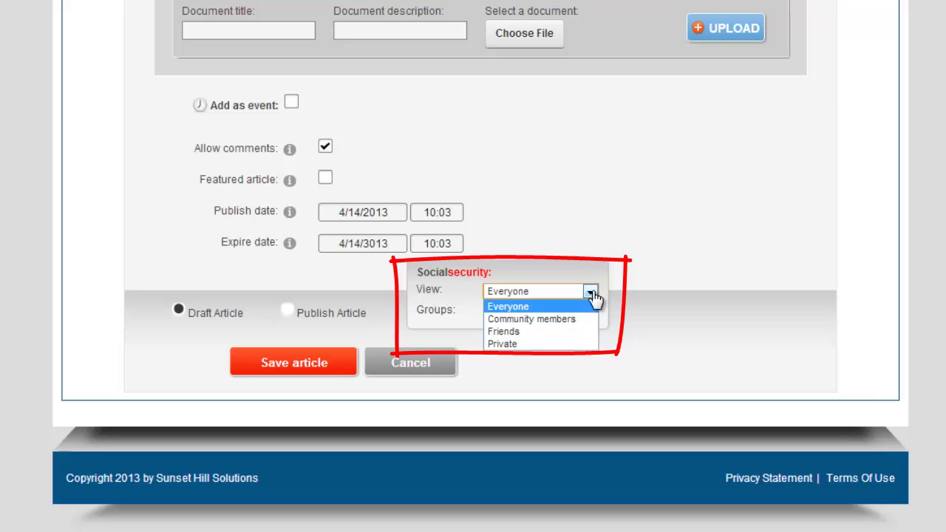
click(593, 295)
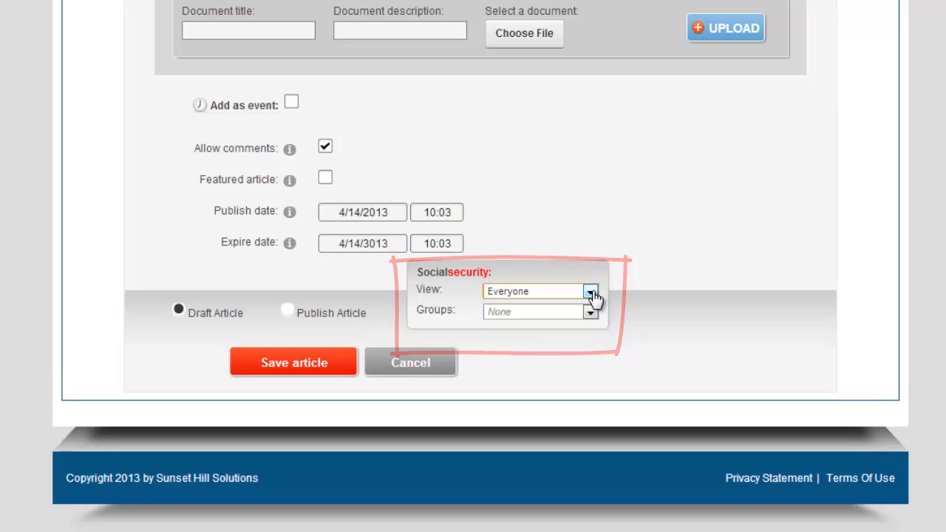
click(293, 371)
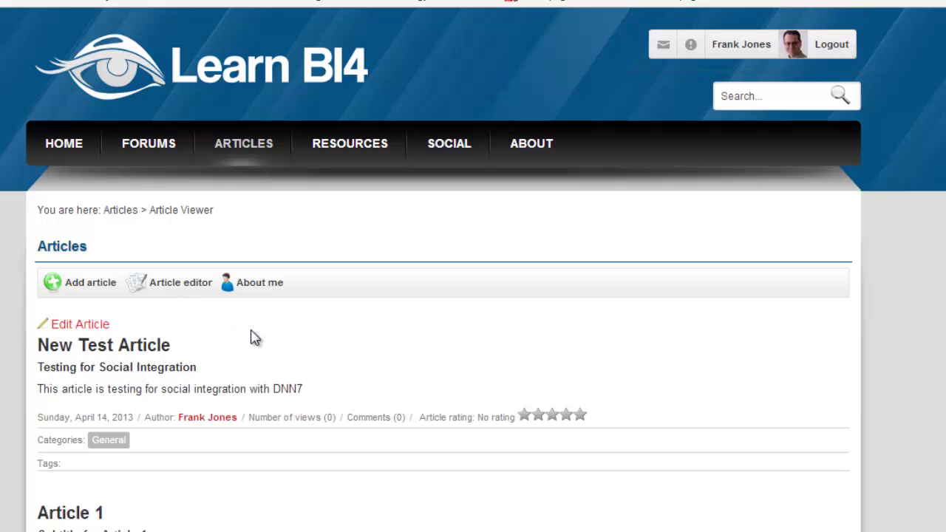
Step: Edit New Test Article, tick Information Design Tool under Social security Groups, and Update & Close
click(96, 326)
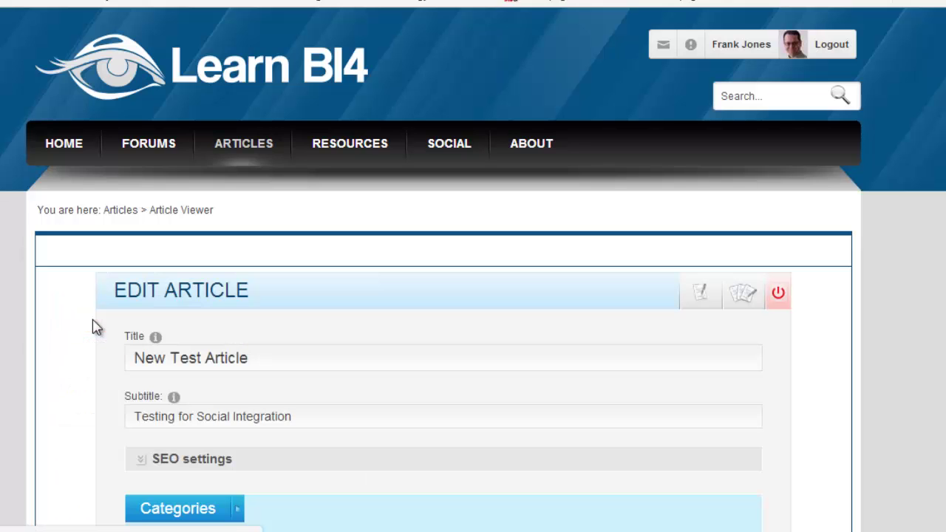
scroll(473, 269, down, 15)
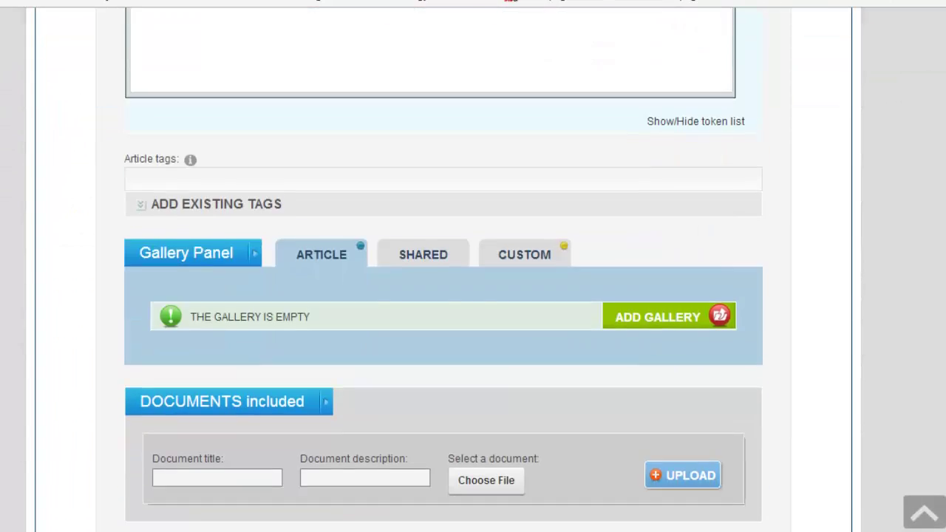
scroll(473, 269, down, 1)
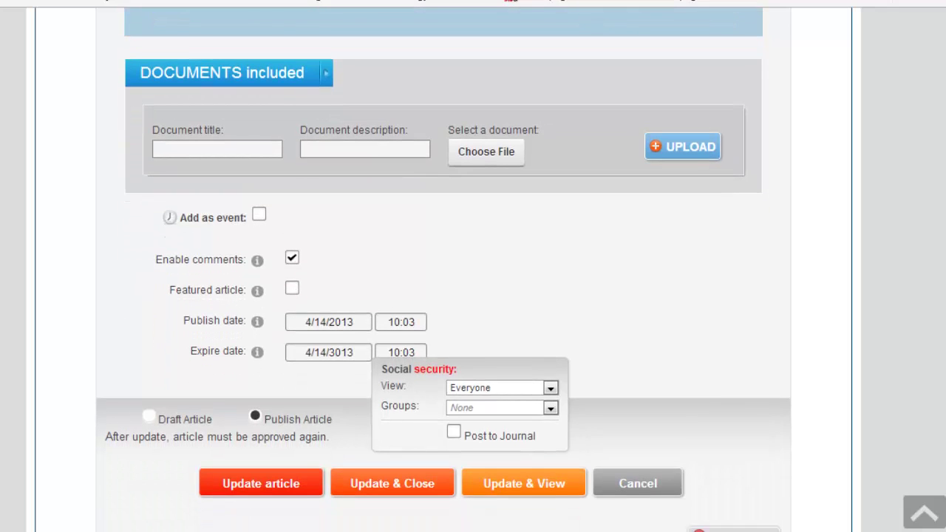
click(551, 409)
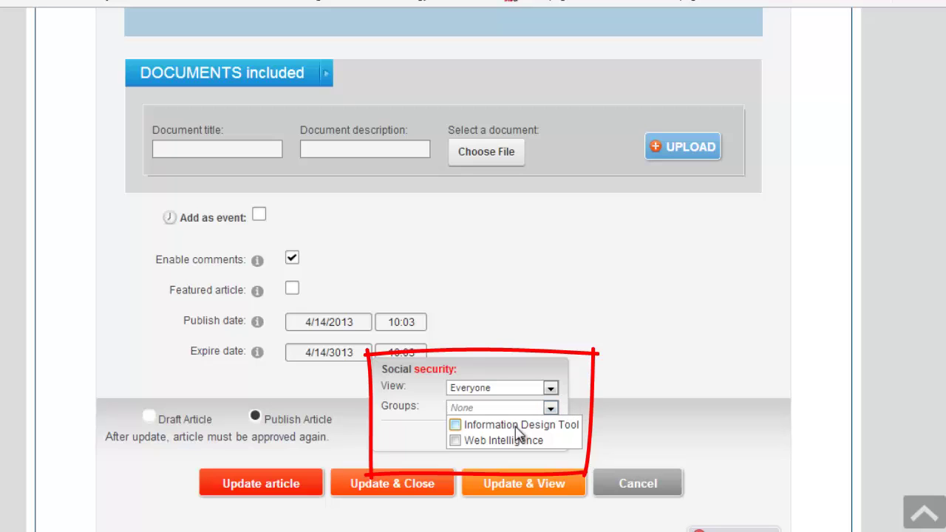
click(455, 426)
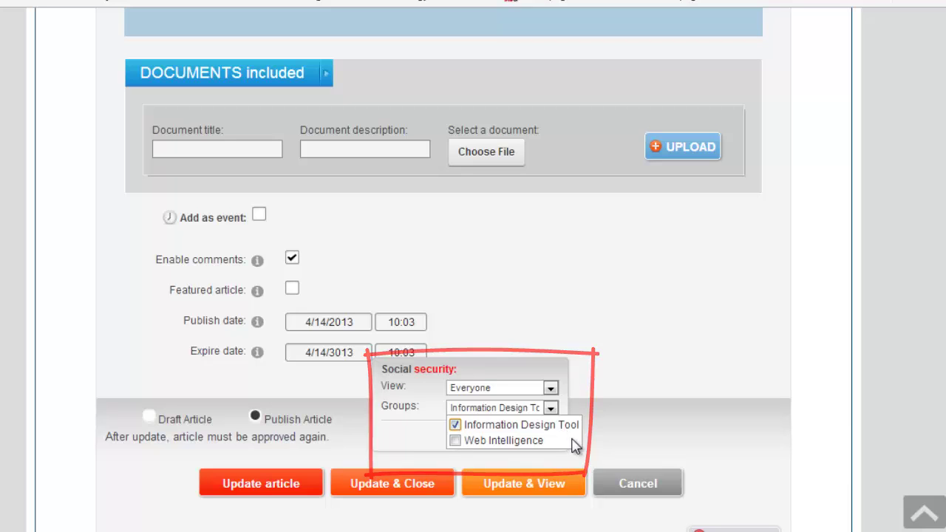
click(397, 484)
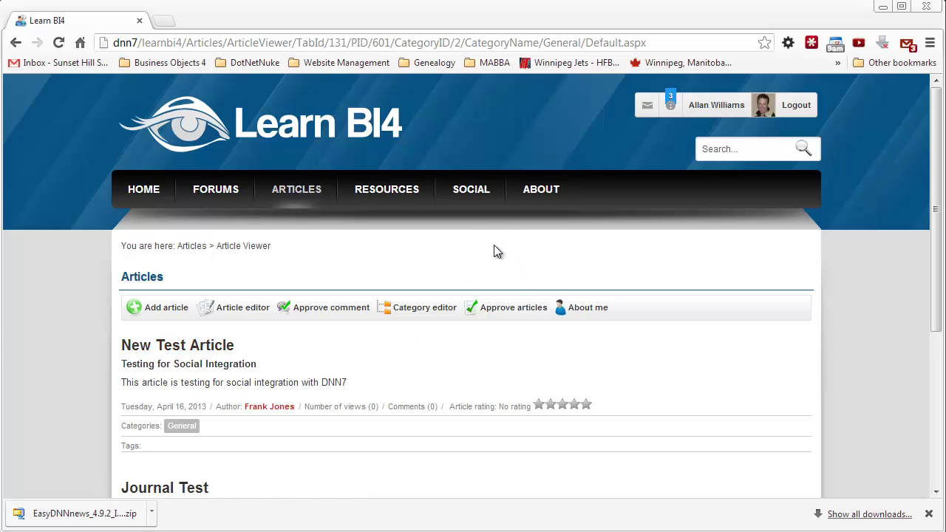
Step: Go to SOCIAL and open the Information Design Tool group's activity feed to find the new post
click(467, 193)
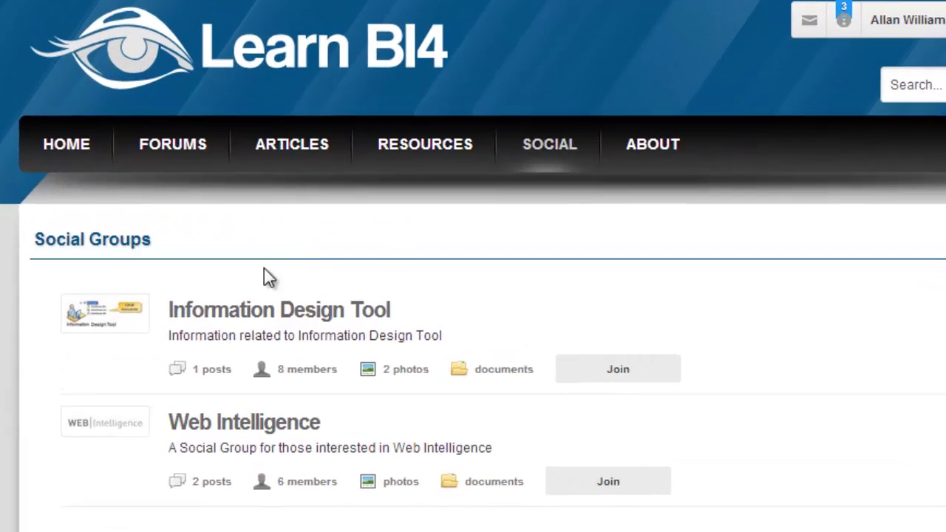
click(290, 311)
scroll(532, 450, down, 3)
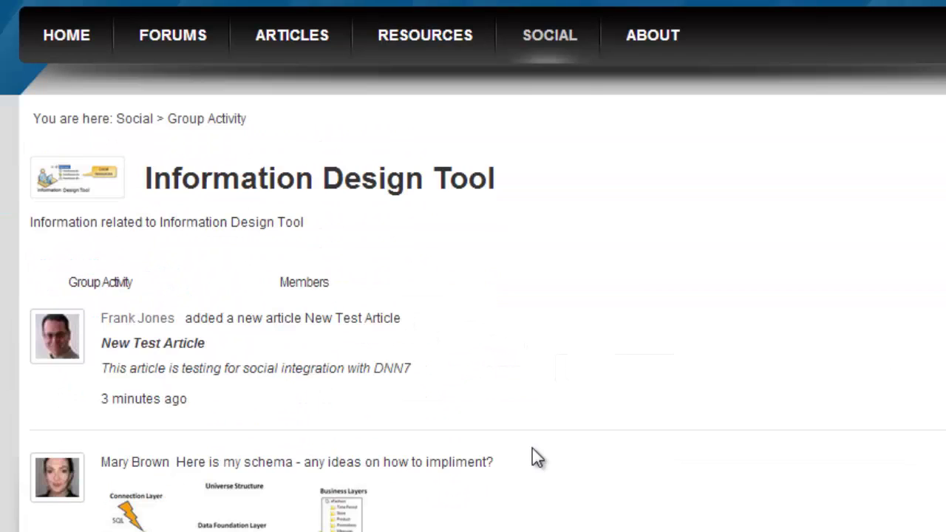